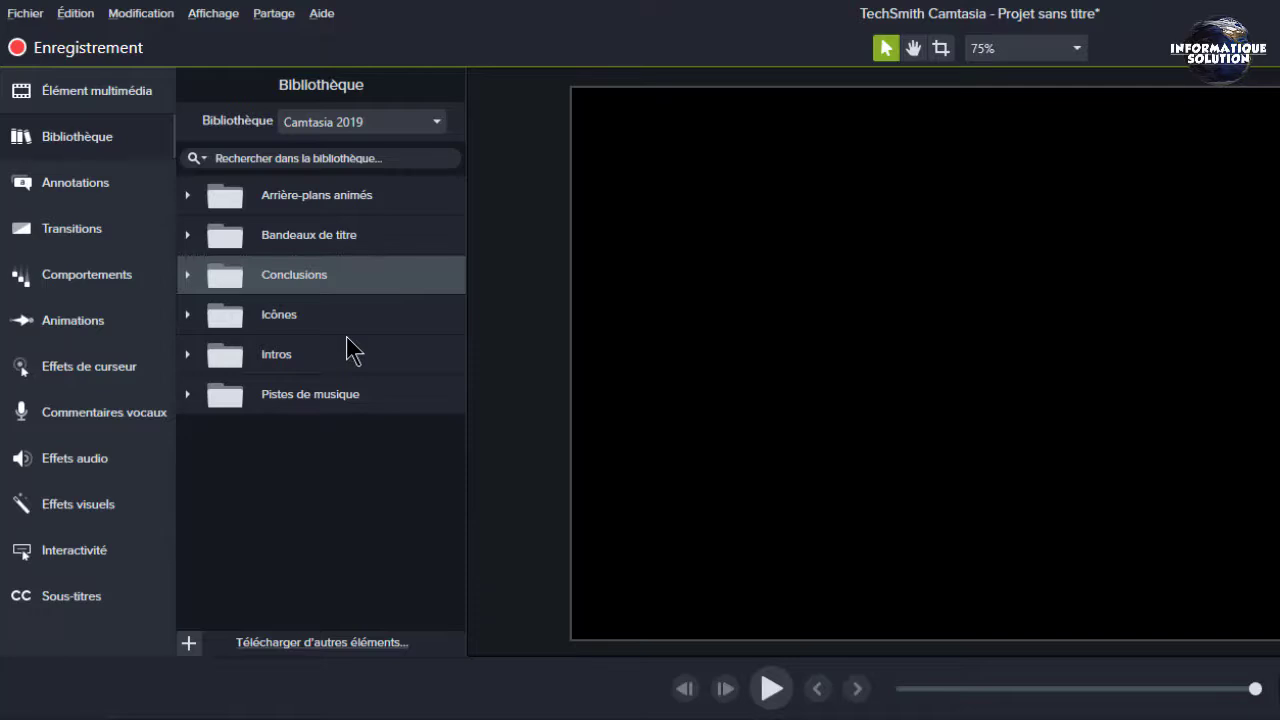
# Look through the subfolders of the Icônes folder in the Camtasia 2019 library
pyautogui.doubleClick(286, 324)
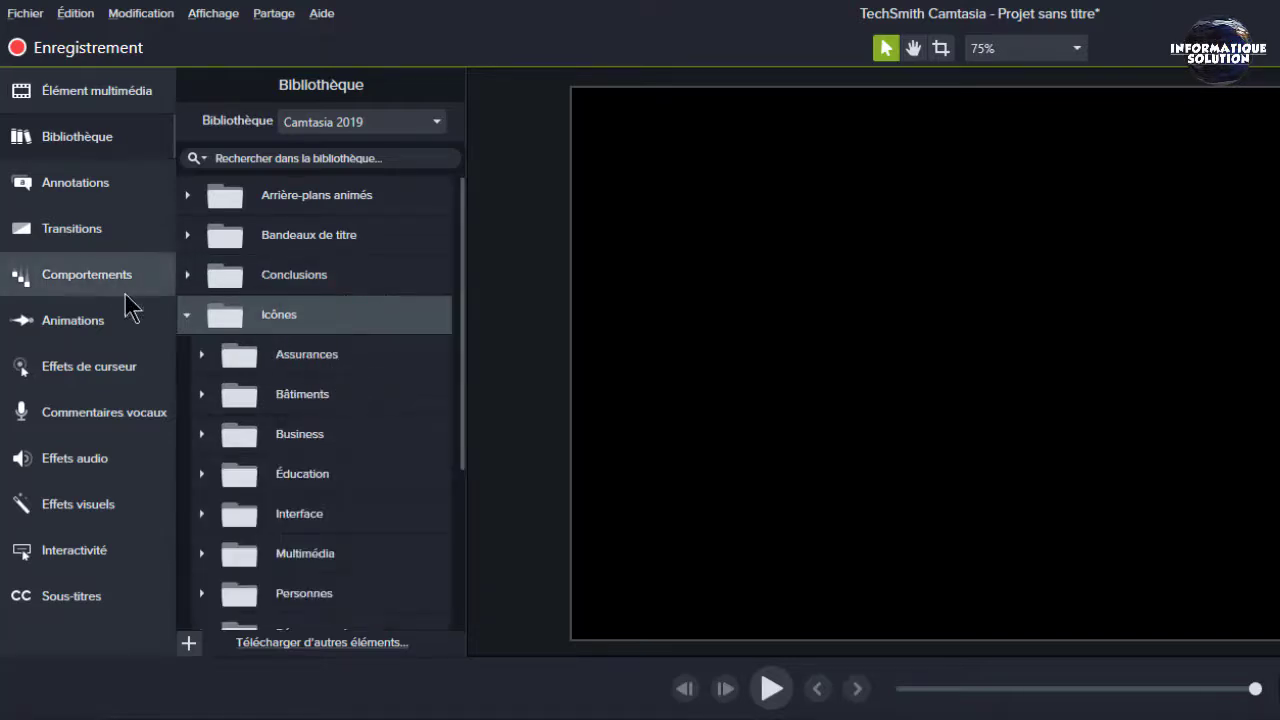
pyautogui.click(189, 314)
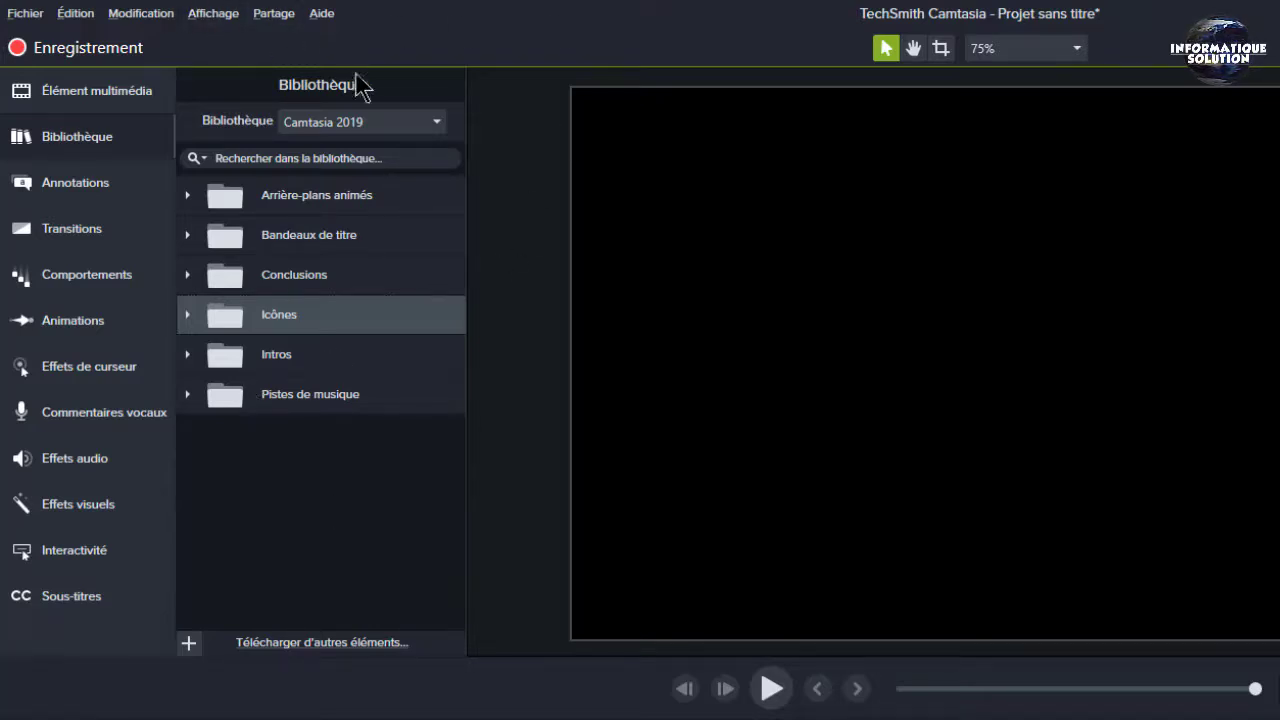
# Create a new blank (Vierge) library named "TUTO OOOO"
pyautogui.click(422, 126)
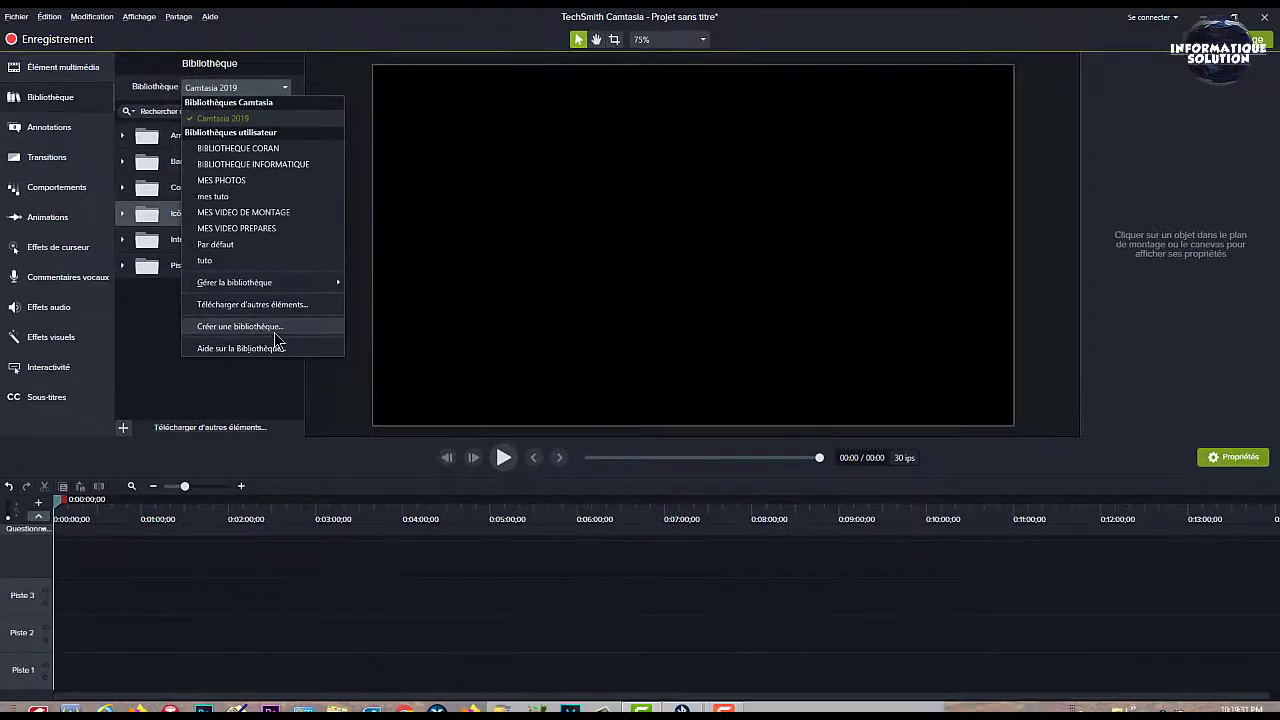
pyautogui.click(278, 330)
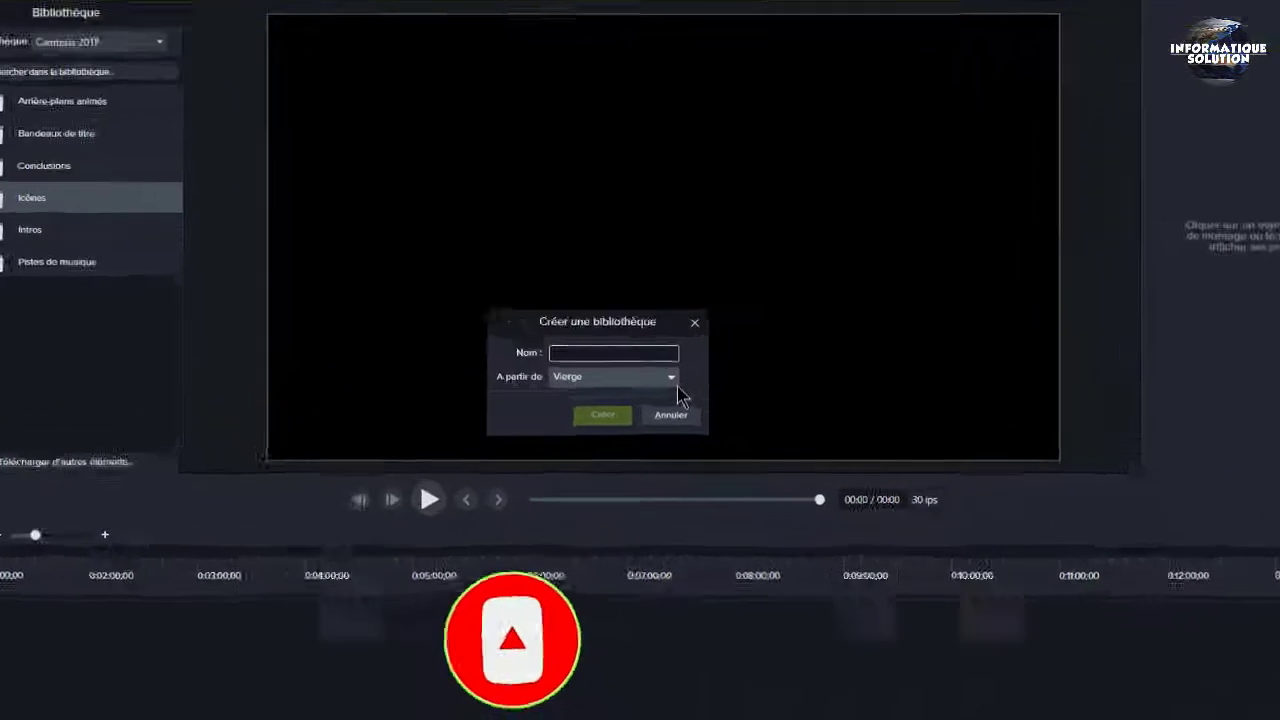
pyautogui.write('TUTO')
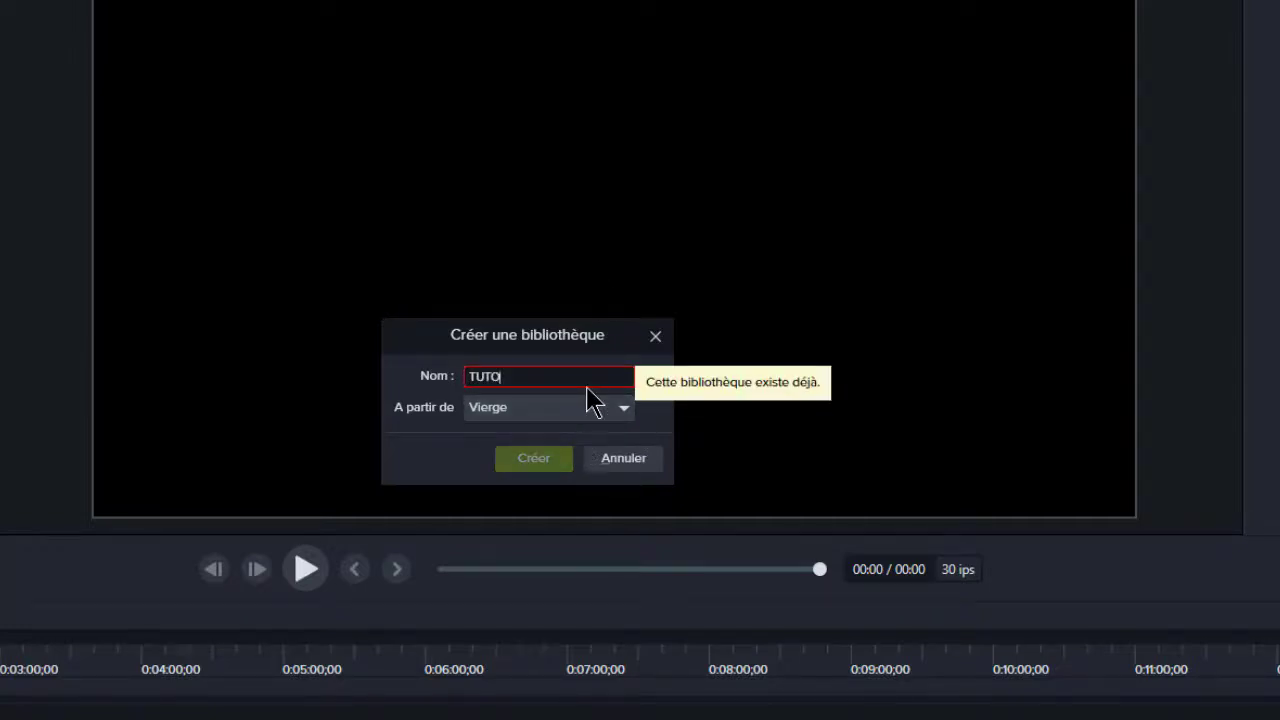
pyautogui.write(' OOOO')
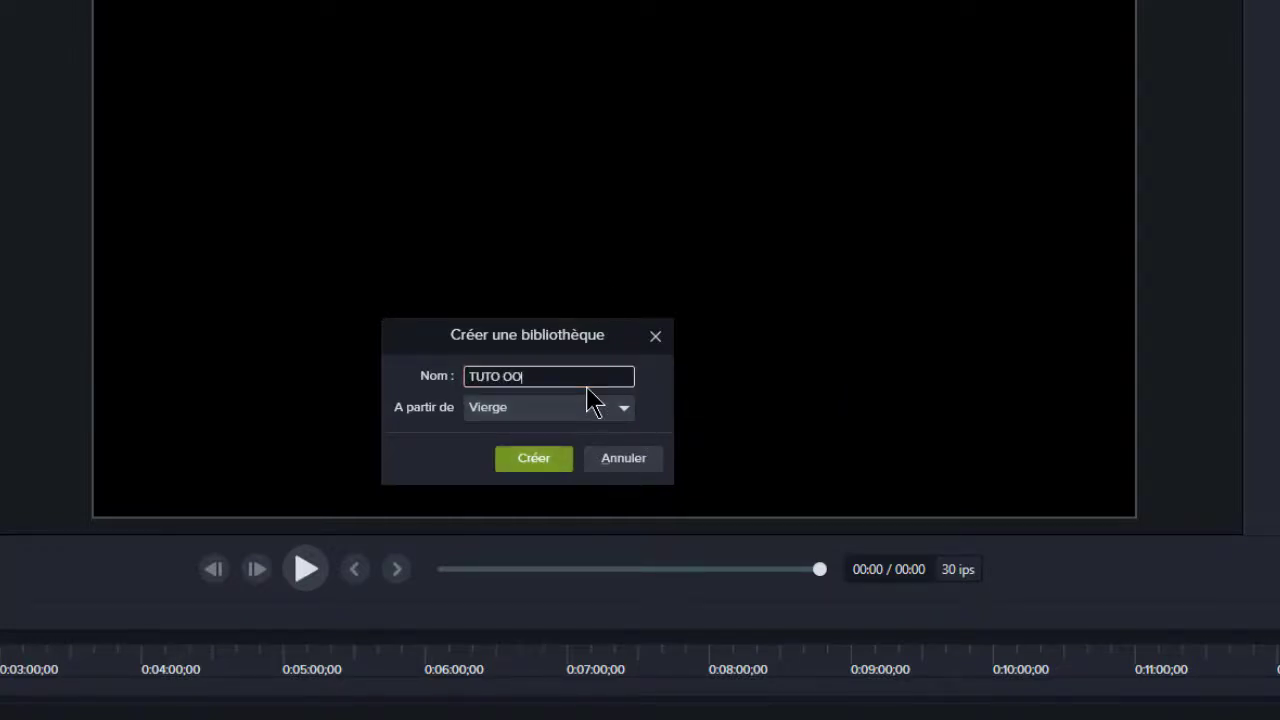
pyautogui.click(540, 462)
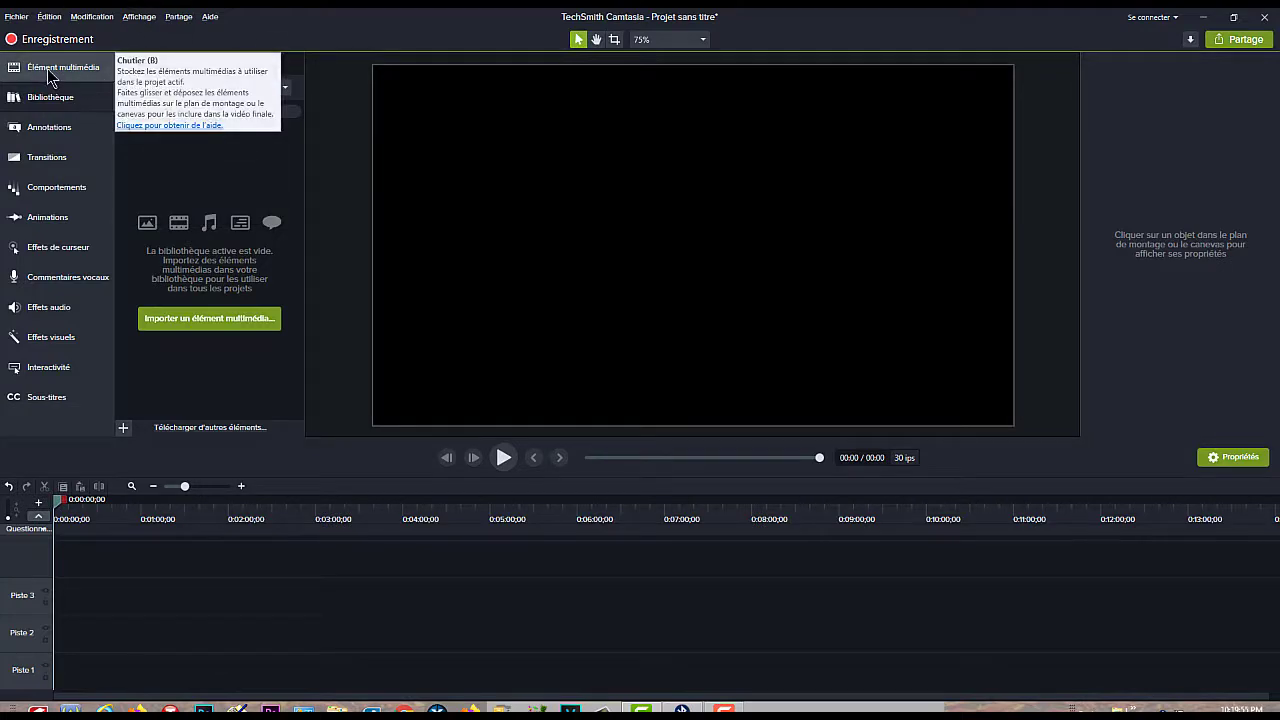
# Add the Star Trek Shuttle green-screen clip from the media bin to the start of Piste 1
pyautogui.click(49, 74)
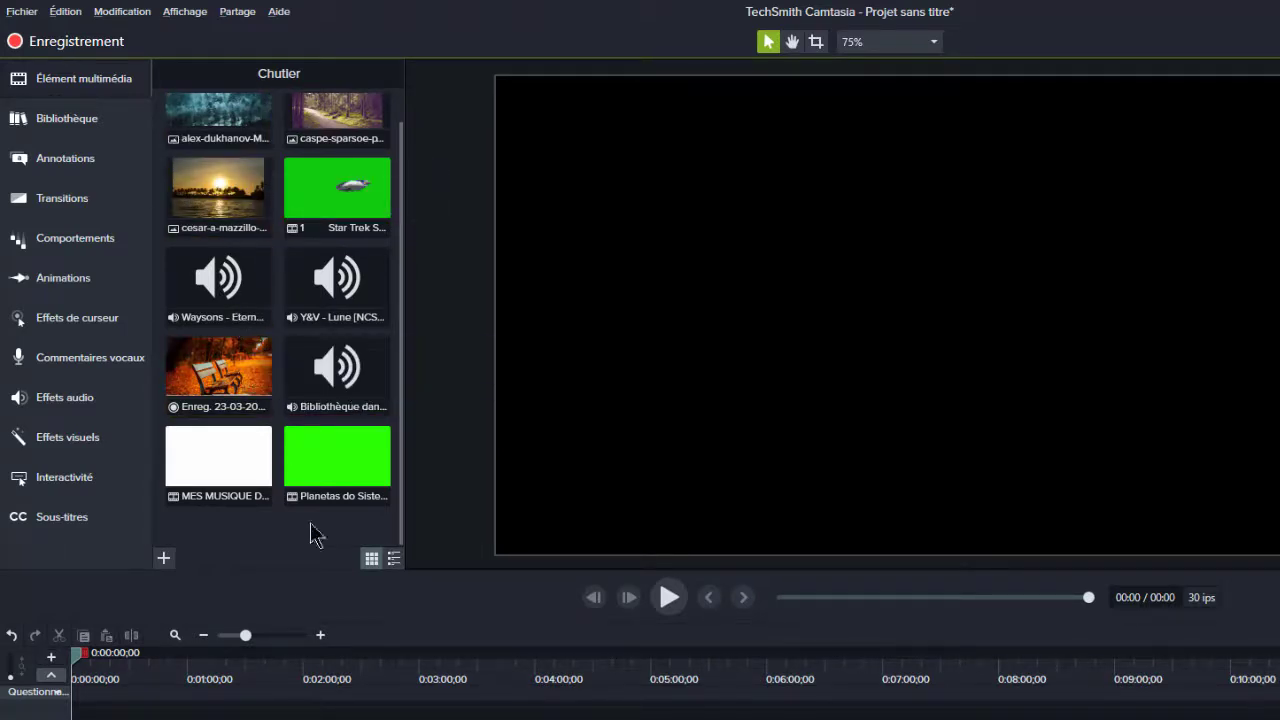
pyautogui.rightClick(317, 199)
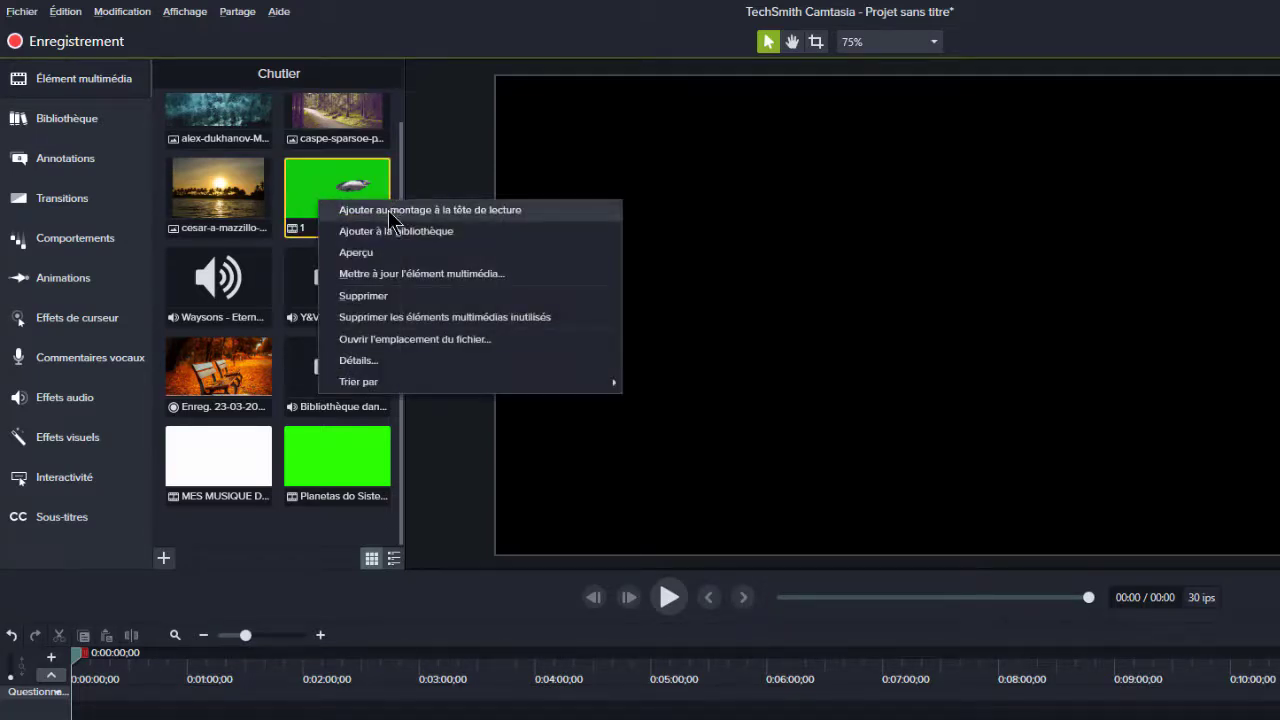
pyautogui.click(388, 210)
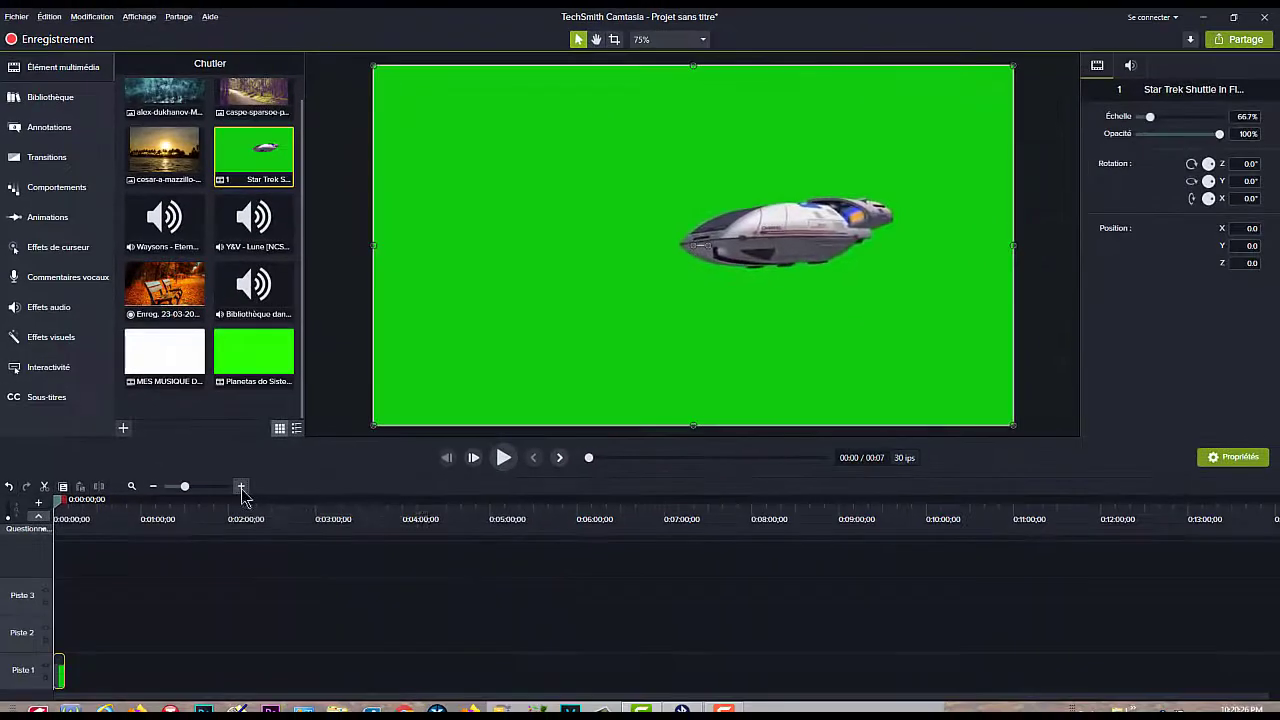
pyautogui.click(316, 627)
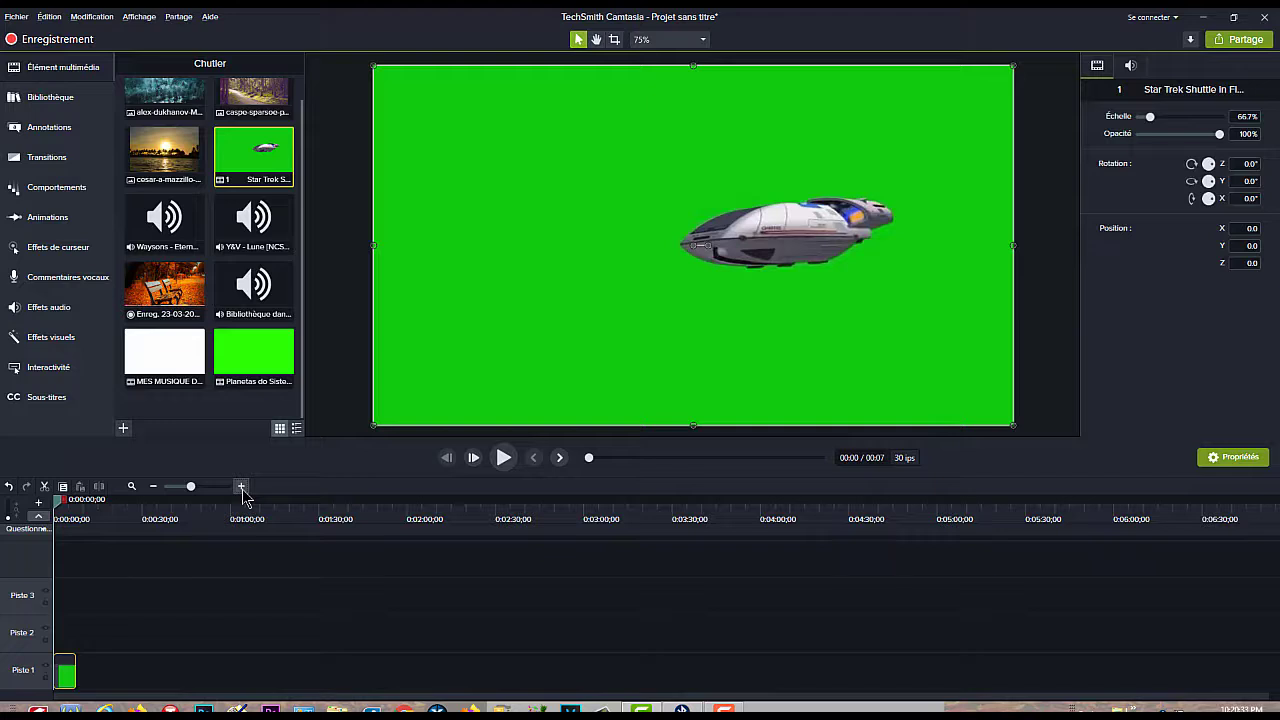
pyautogui.click(241, 487)
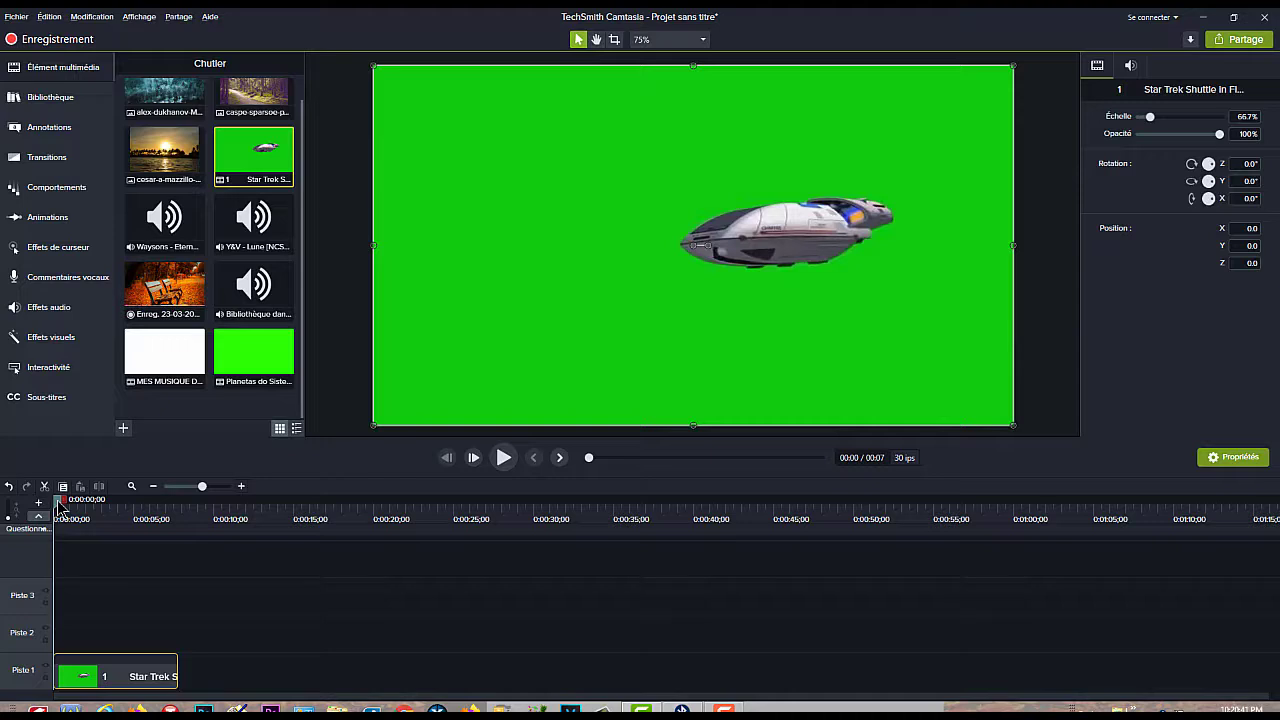
# Save the shuttle clip from the timeline to the TUTO OOOO library as "VIDEOOO" and view it in the library
pyautogui.moveTo(58, 505); pyautogui.dragTo(60, 545)
pyautogui.rightClick(113, 680)
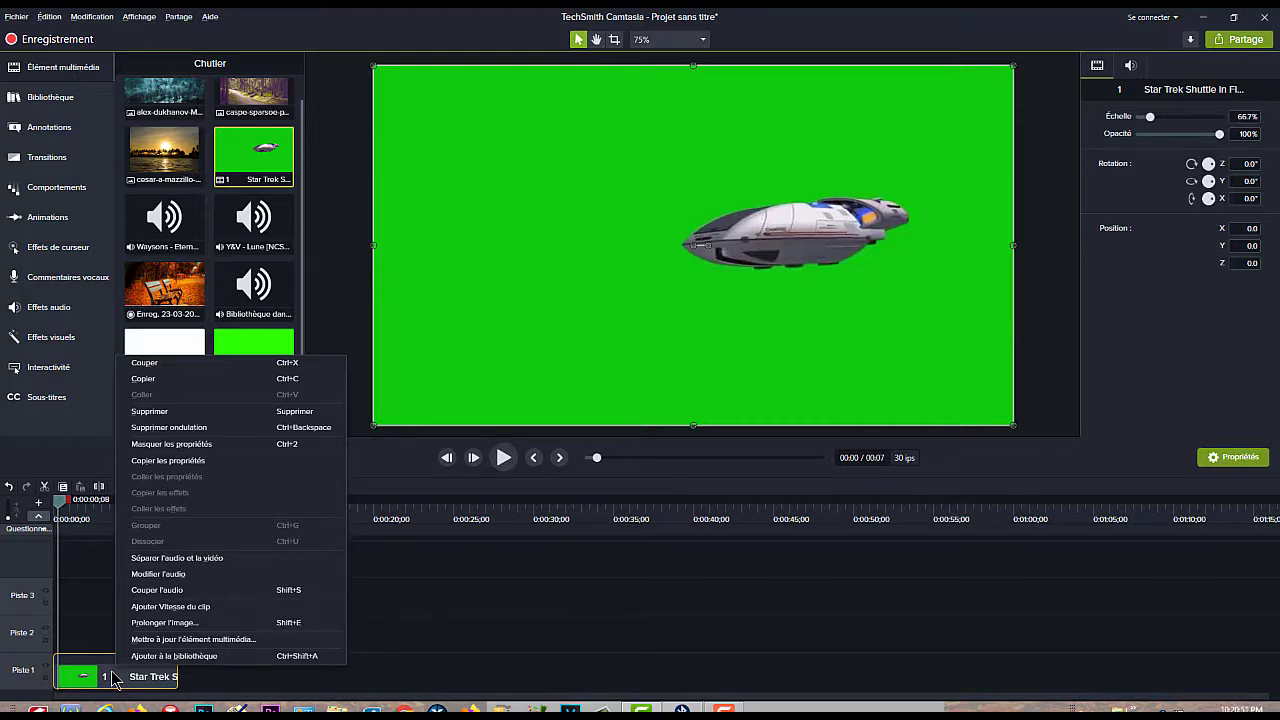
pyautogui.click(199, 657)
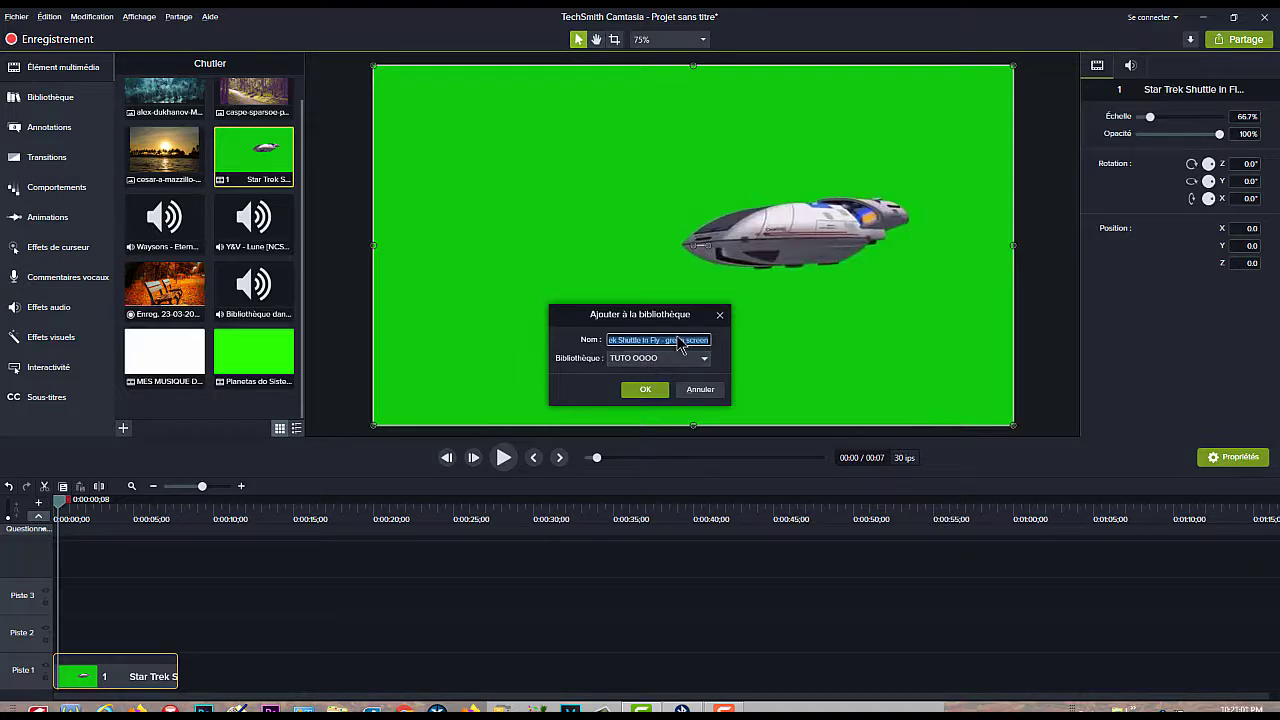
pyautogui.write('VIDEOOO')
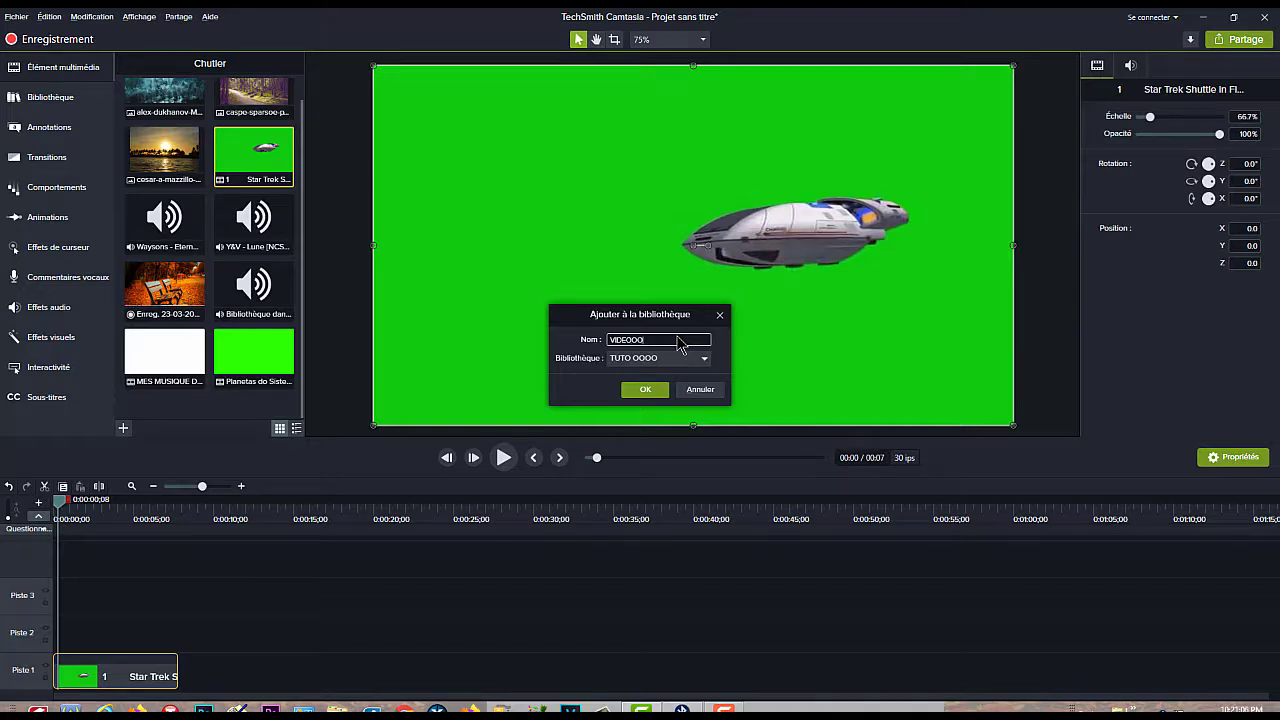
pyautogui.click(647, 390)
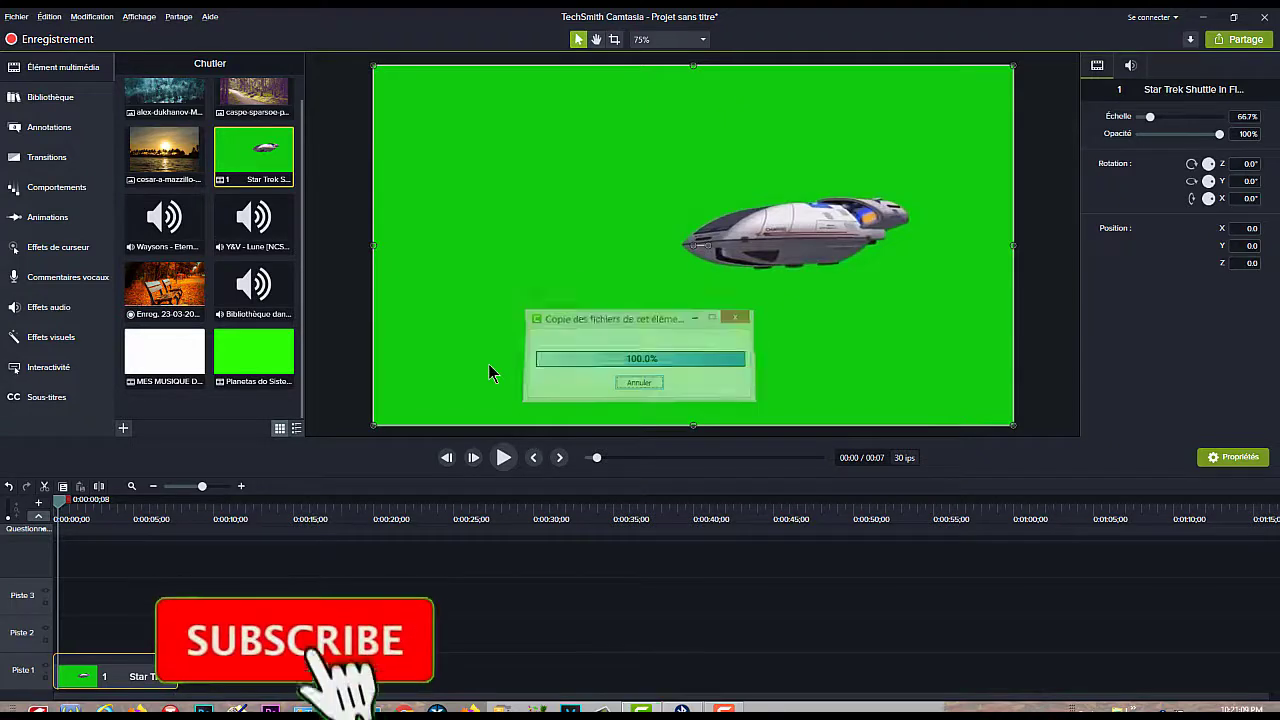
pyautogui.click(50, 97)
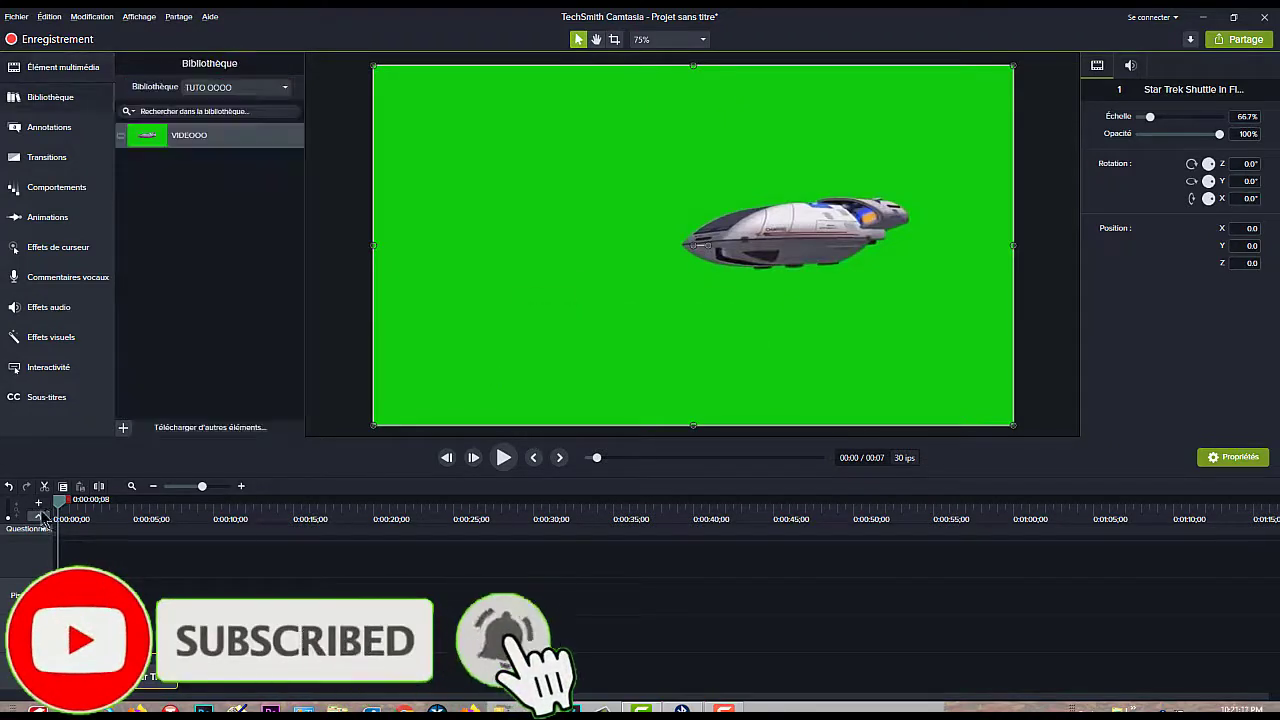
# Place the playhead at 0:00:10;13 and add the palm sunset, forest path and misty forest images from the media bin there
pyautogui.moveTo(58, 500); pyautogui.dragTo(220, 500)
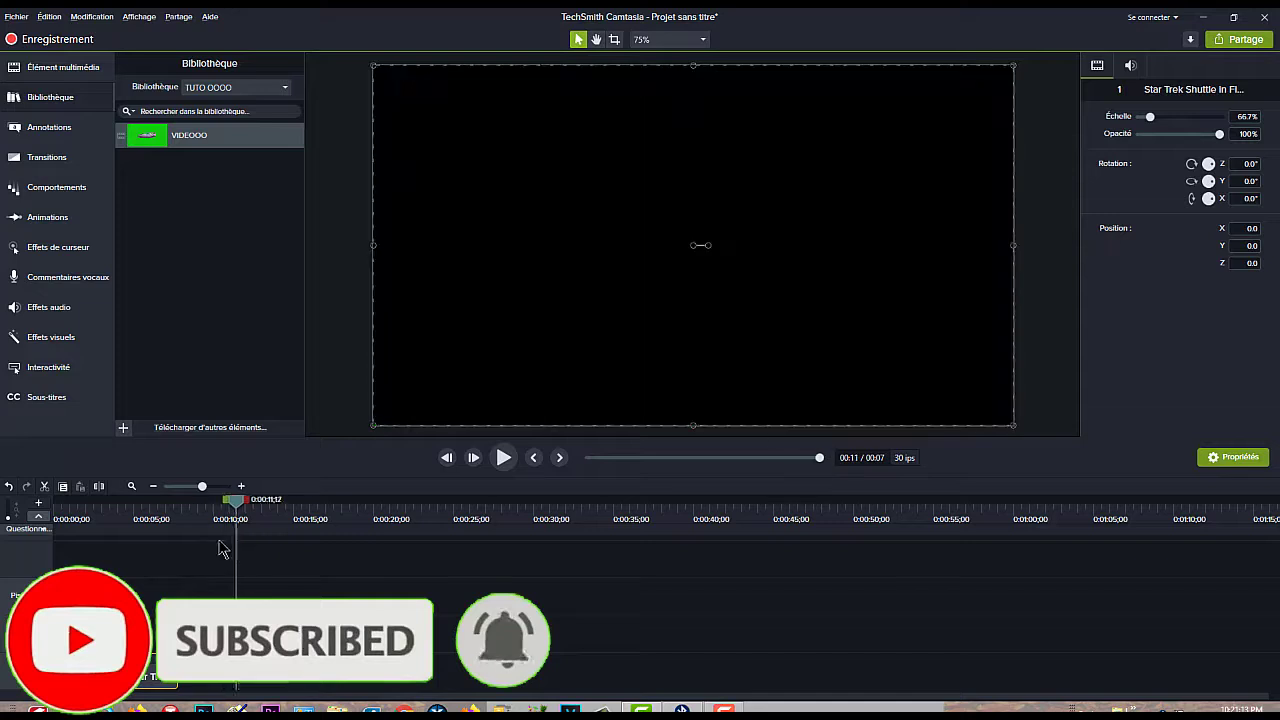
pyautogui.click(55, 67)
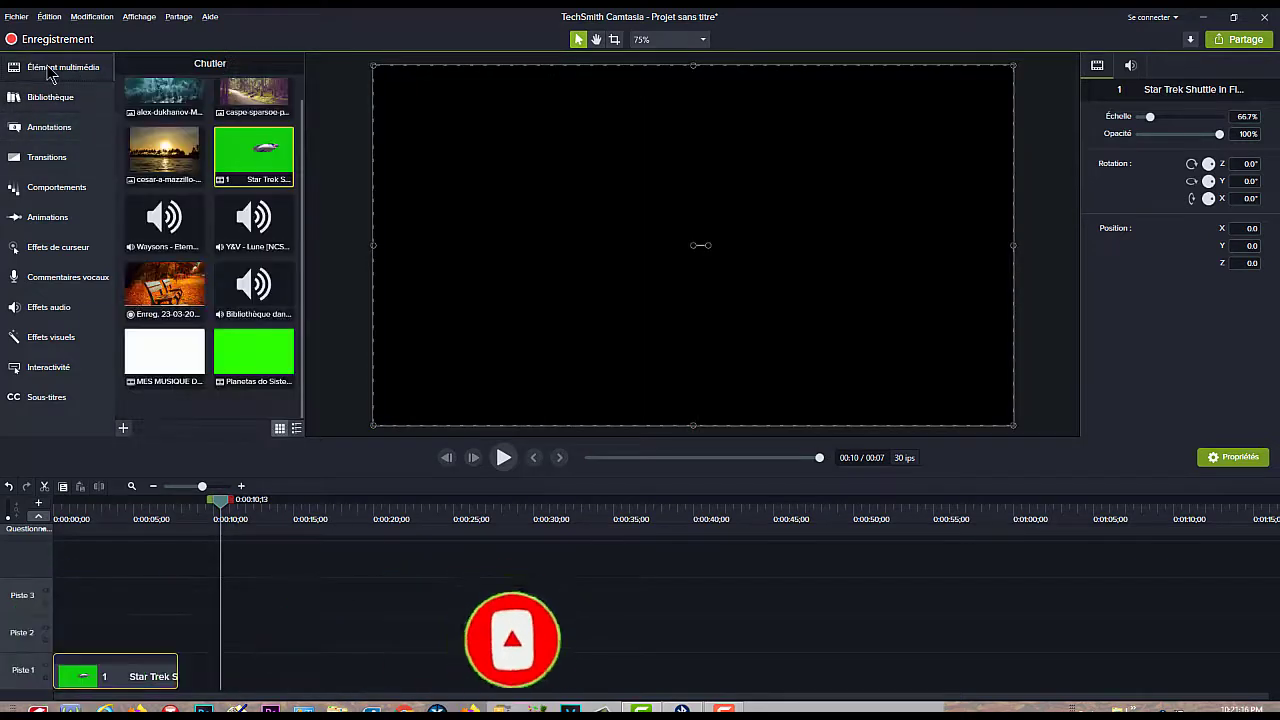
pyautogui.rightClick(164, 159)
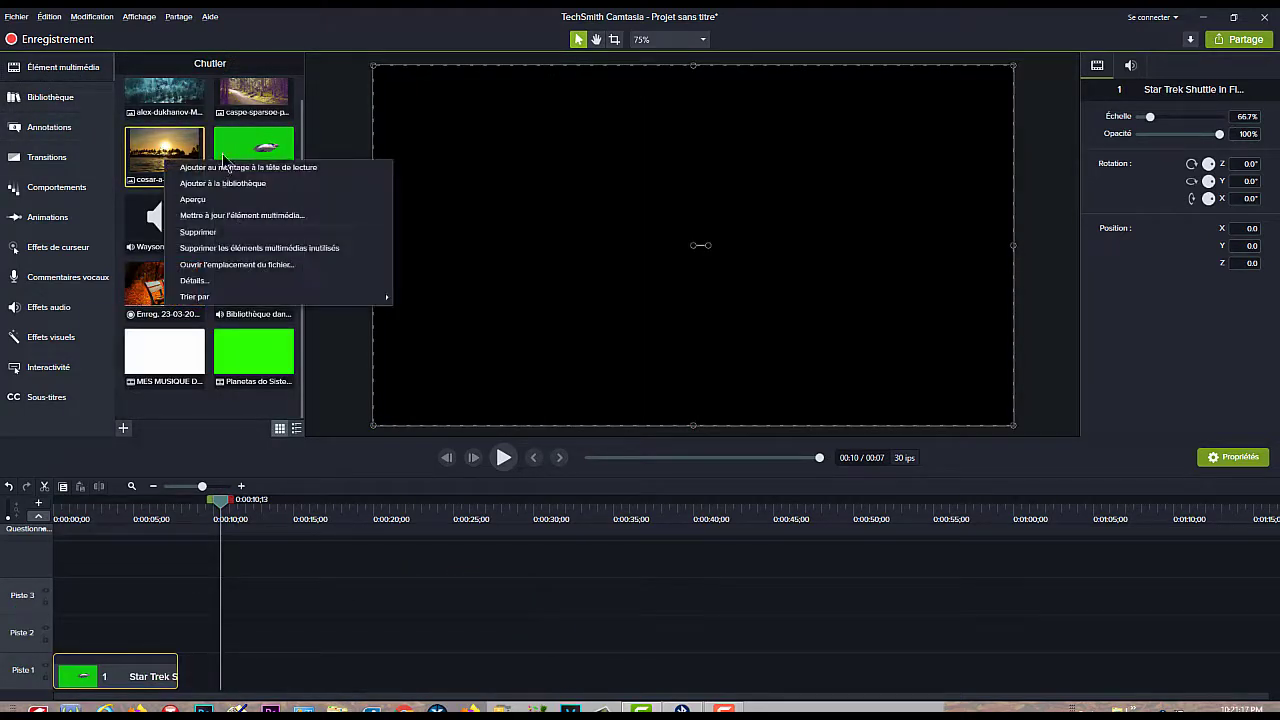
pyautogui.click(226, 168)
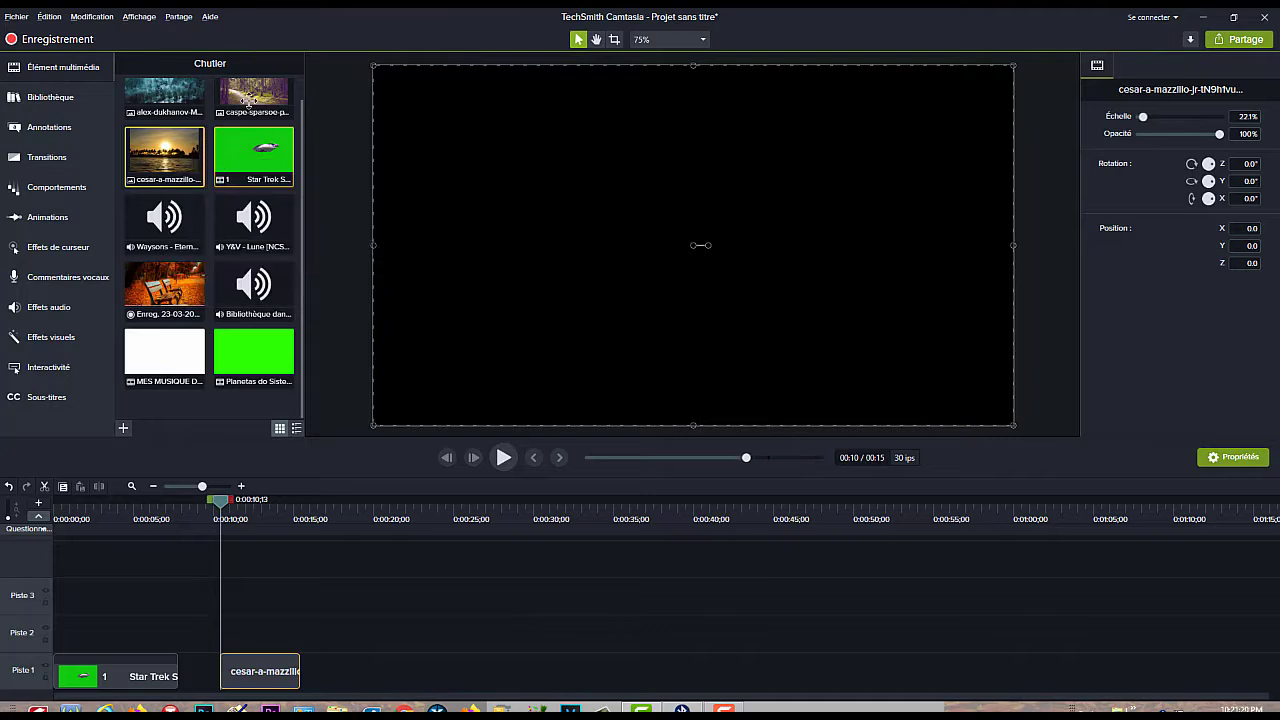
pyautogui.scroll(1, 254, 101)
pyautogui.rightClick(252, 104)
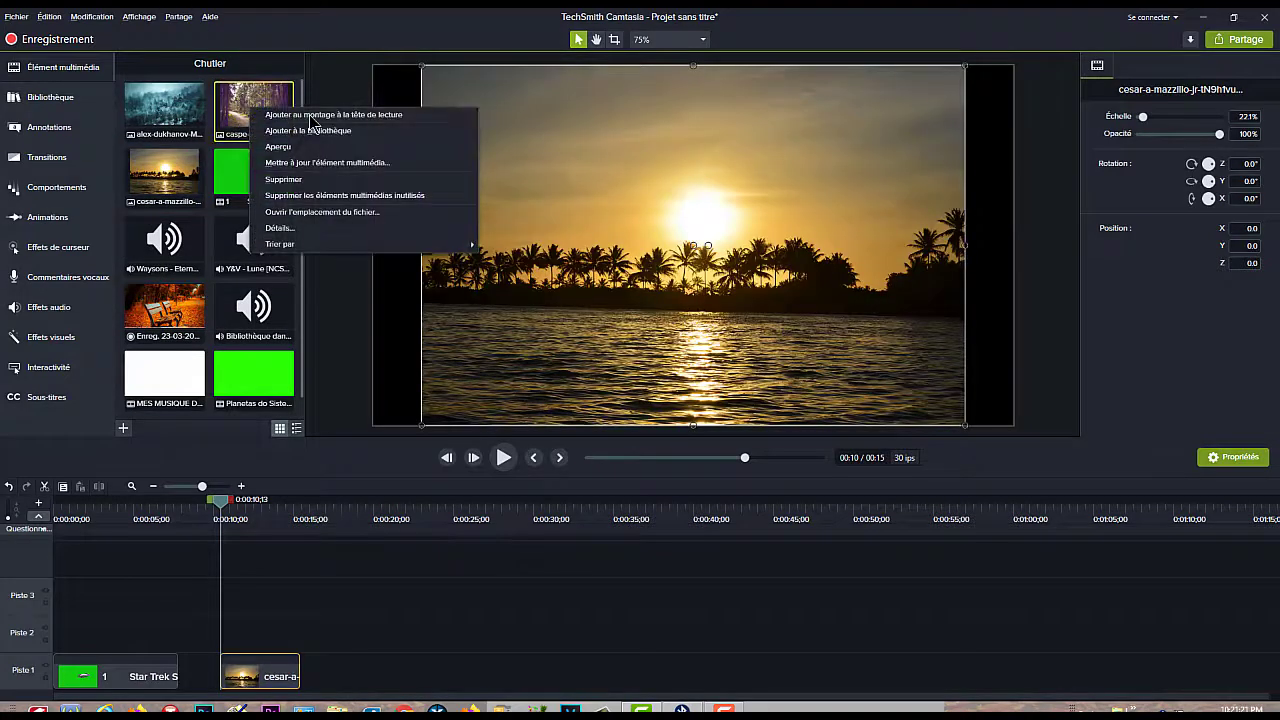
pyautogui.click(312, 116)
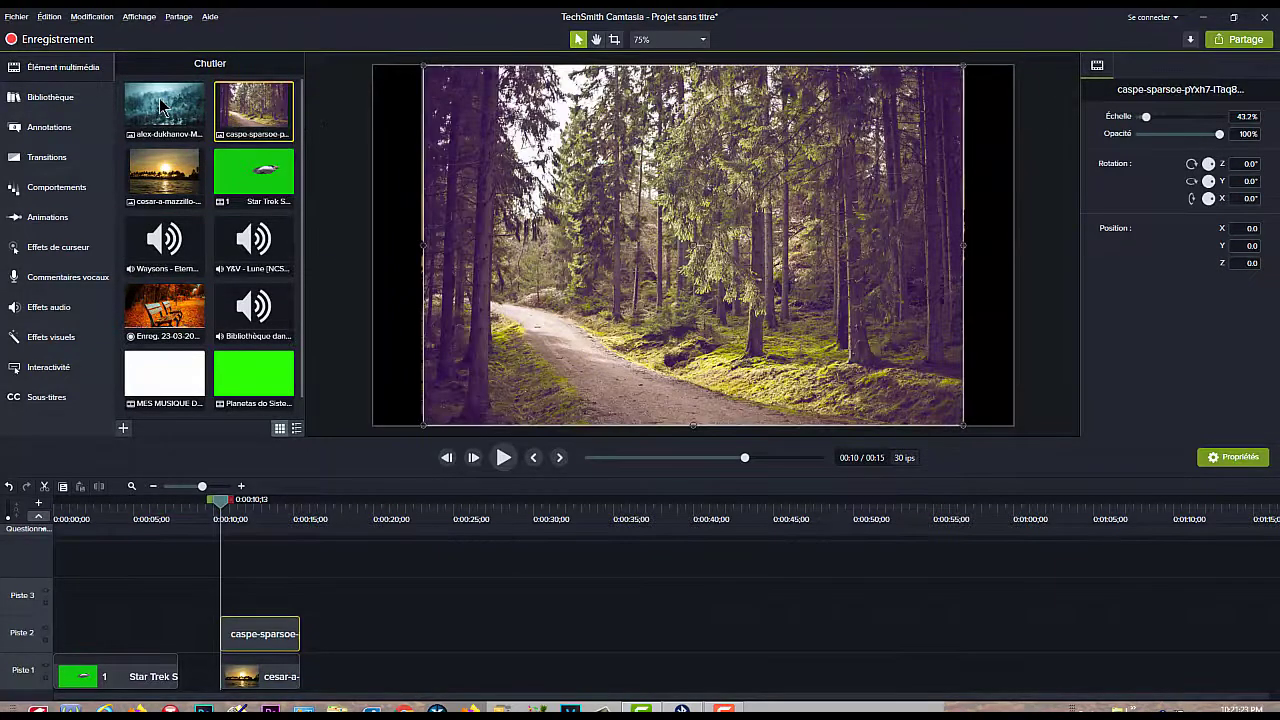
pyautogui.rightClick(160, 105)
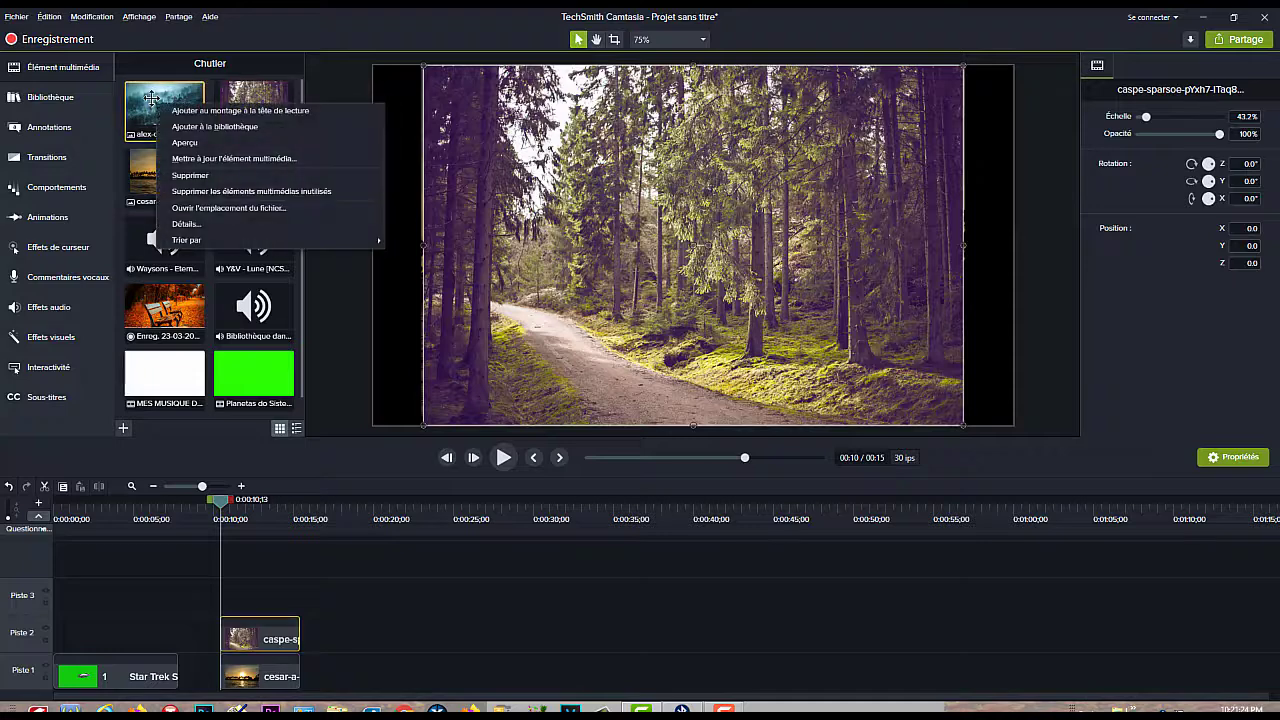
pyautogui.click(228, 112)
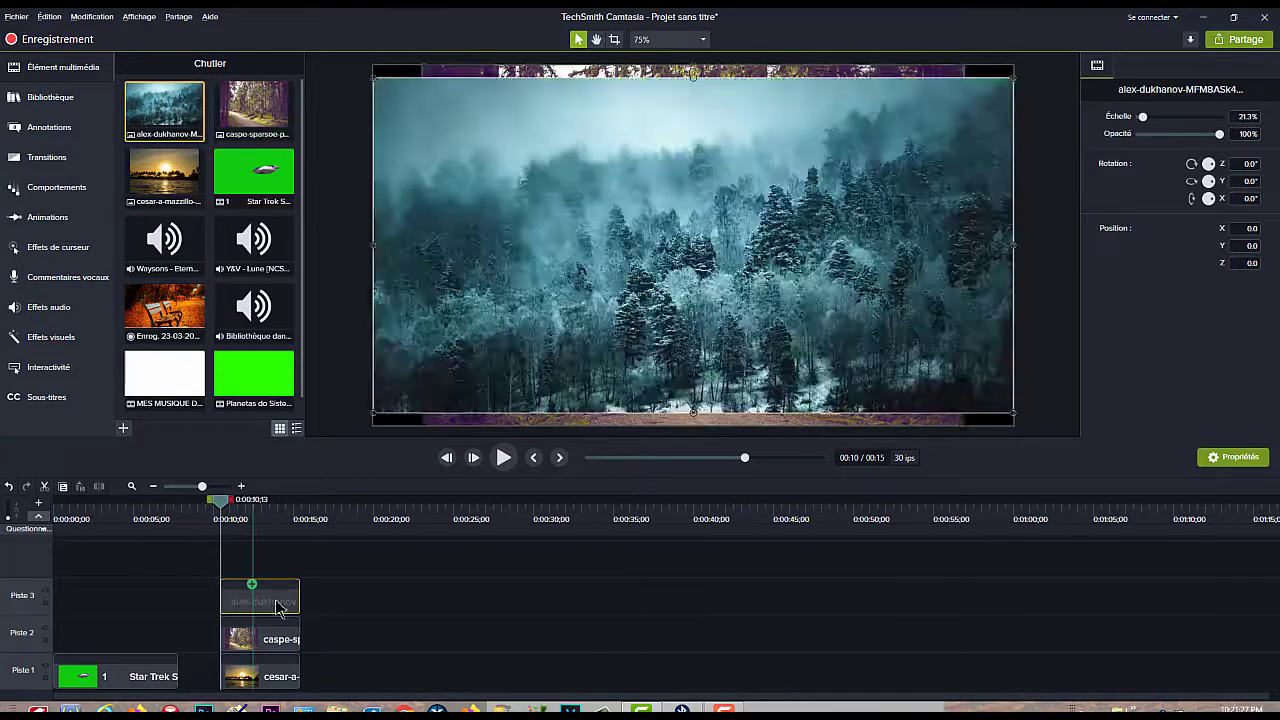
# Line up the misty forest and forest path images in that order directly after the sunset image on Piste 1
pyautogui.moveTo(278, 607); pyautogui.dragTo(318, 662)
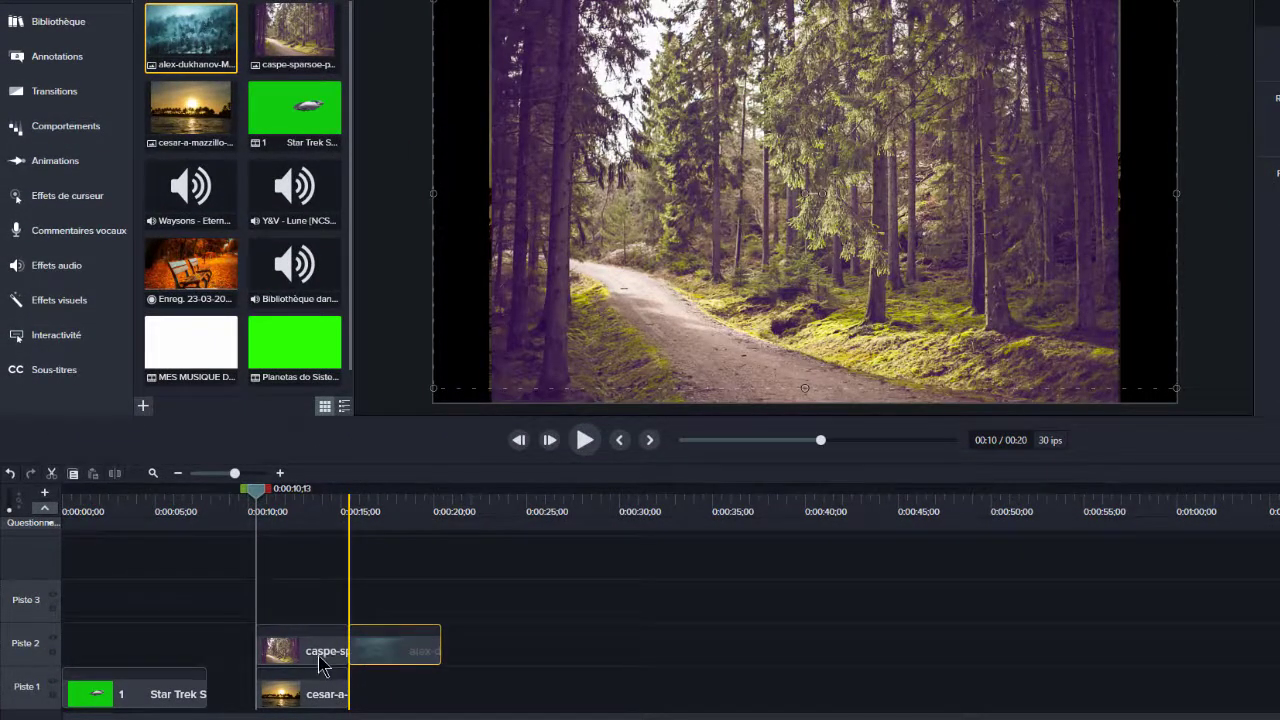
pyautogui.moveTo(318, 648); pyautogui.dragTo(532, 699)
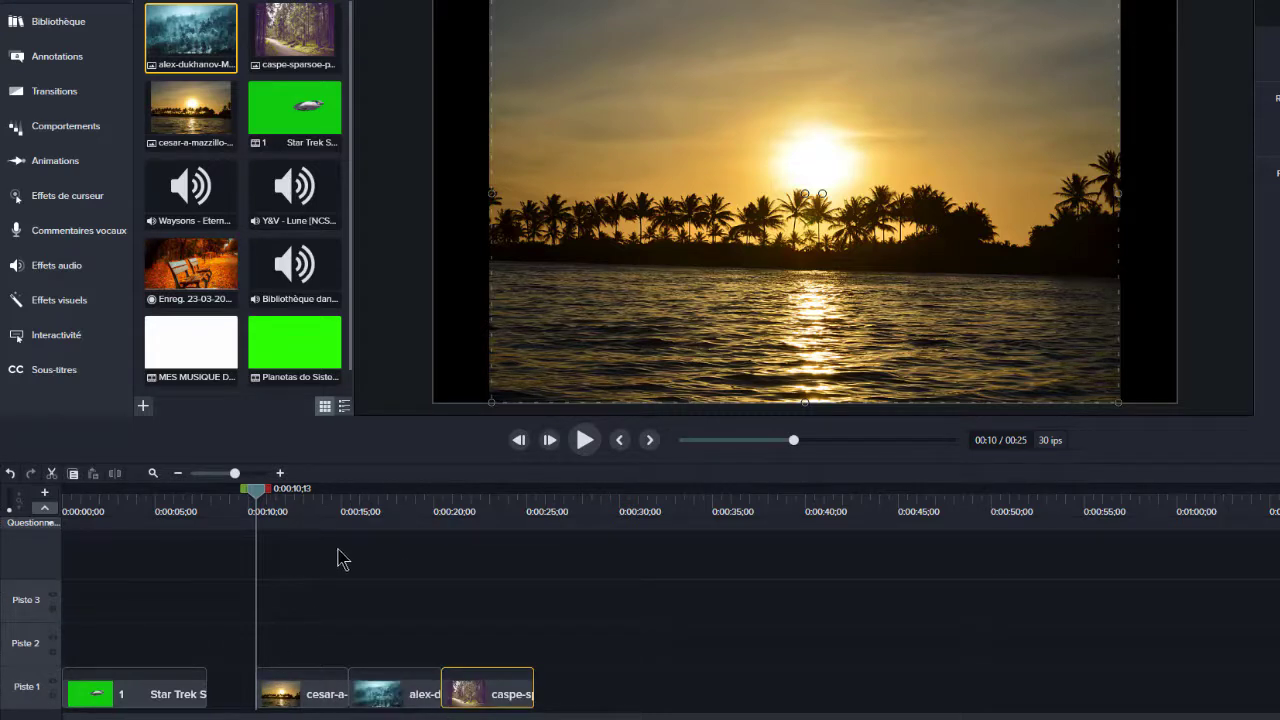
pyautogui.click(586, 688)
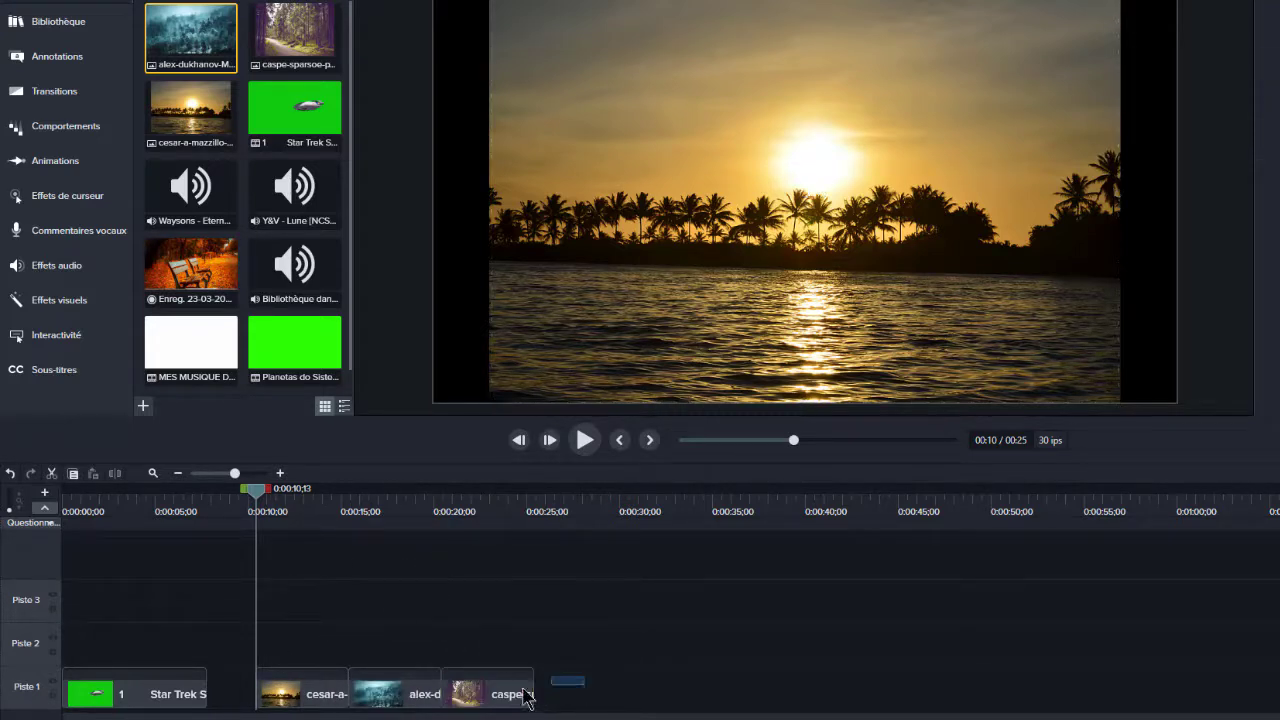
# Save the three images on Piste 1 together to the TUTO OOOO library as "PHOTOO" and view the library's contents
pyautogui.moveTo(527, 698); pyautogui.dragTo(280, 700)
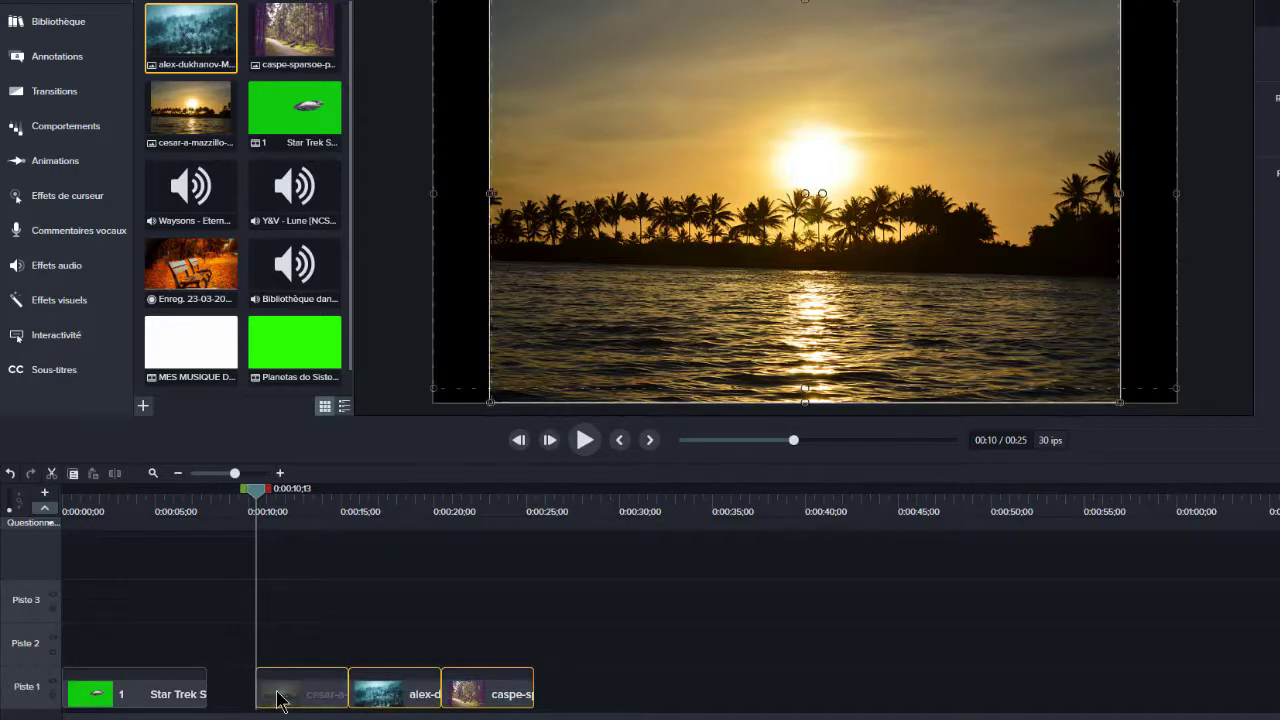
pyautogui.rightClick(280, 700)
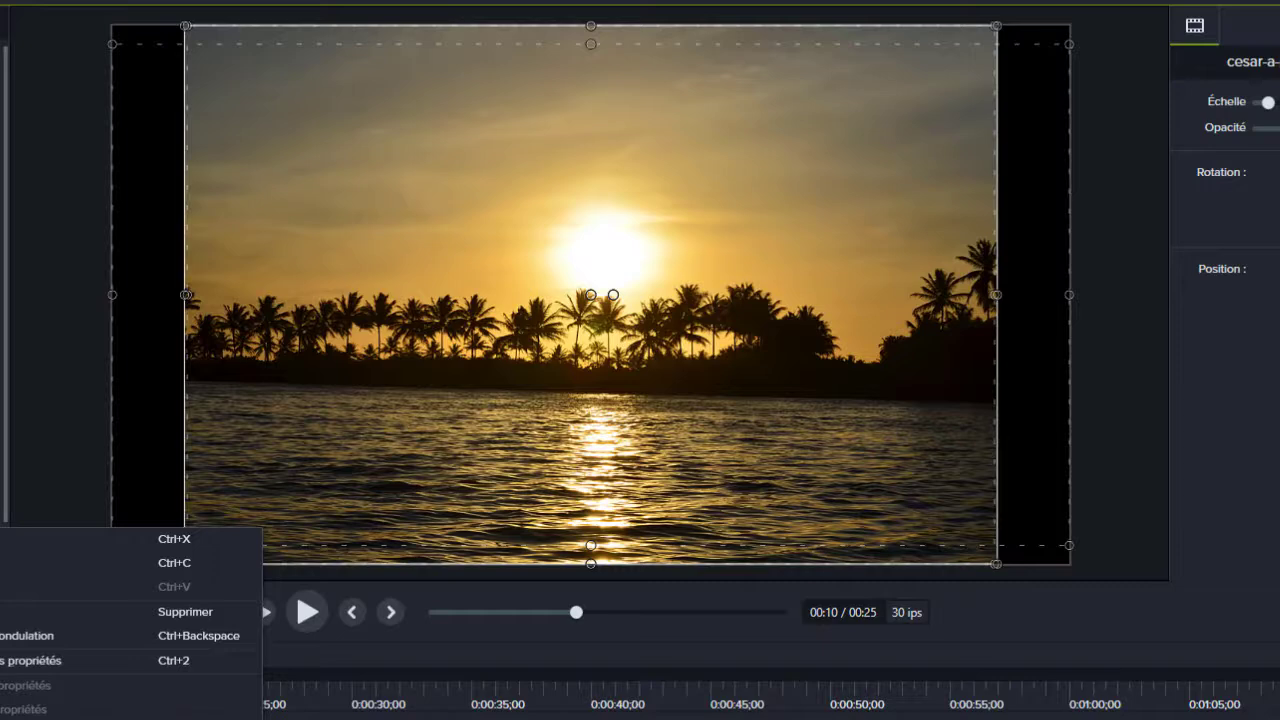
pyautogui.click(60, 718)
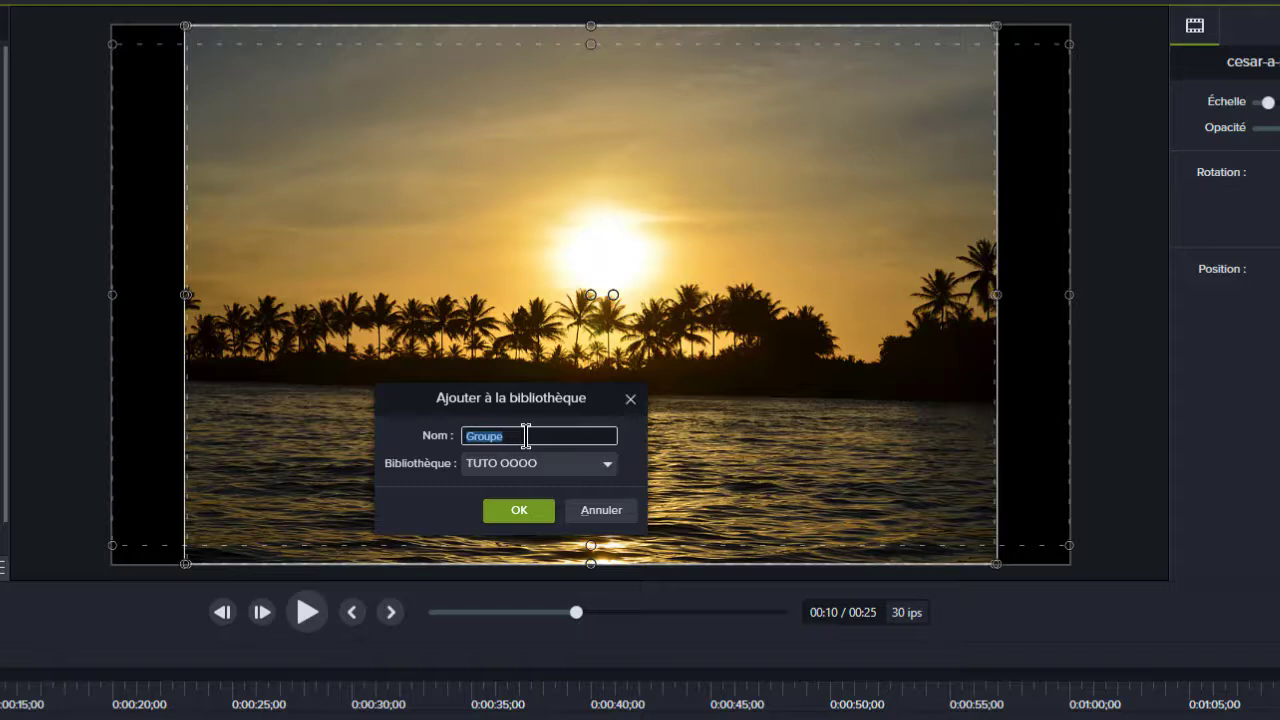
pyautogui.write('PHOTOO')
pyautogui.click(515, 514)
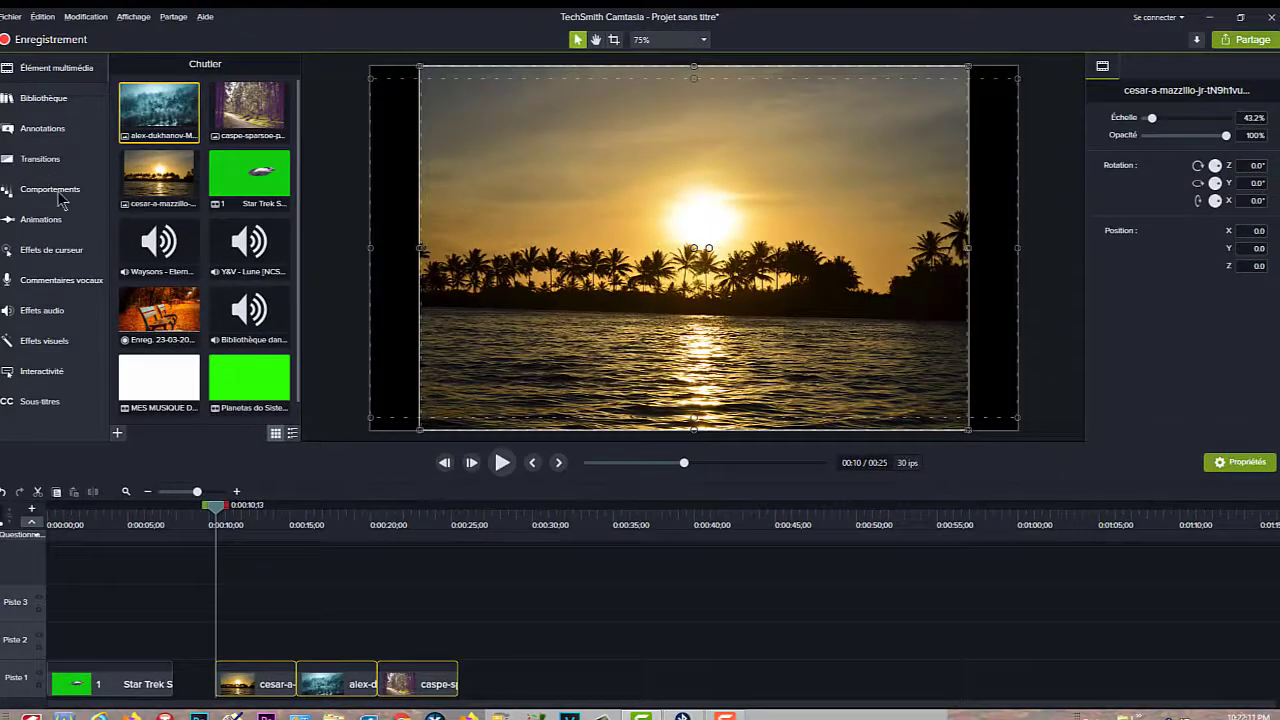
pyautogui.hotkey('ctrl', '2')
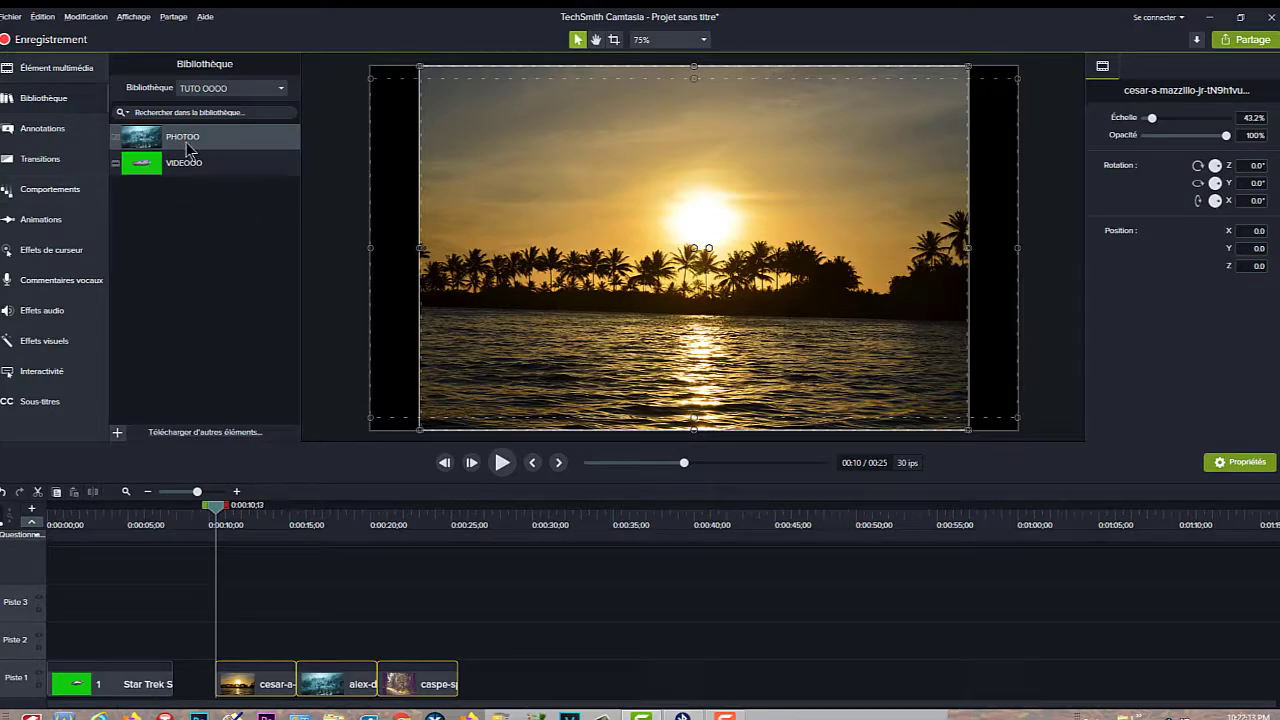
# Add the "Y&V - Lune" audio from the media bin to the timeline at the playhead
pyautogui.click(68, 70)
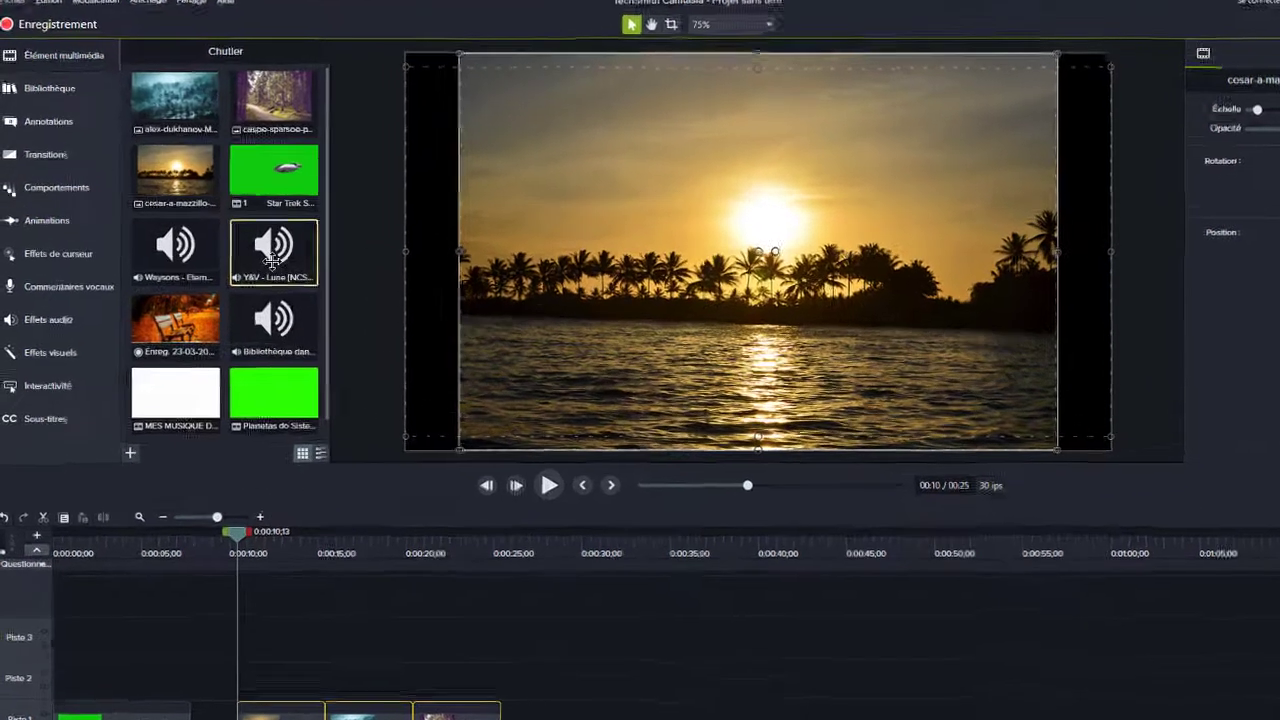
pyautogui.rightClick(248, 258)
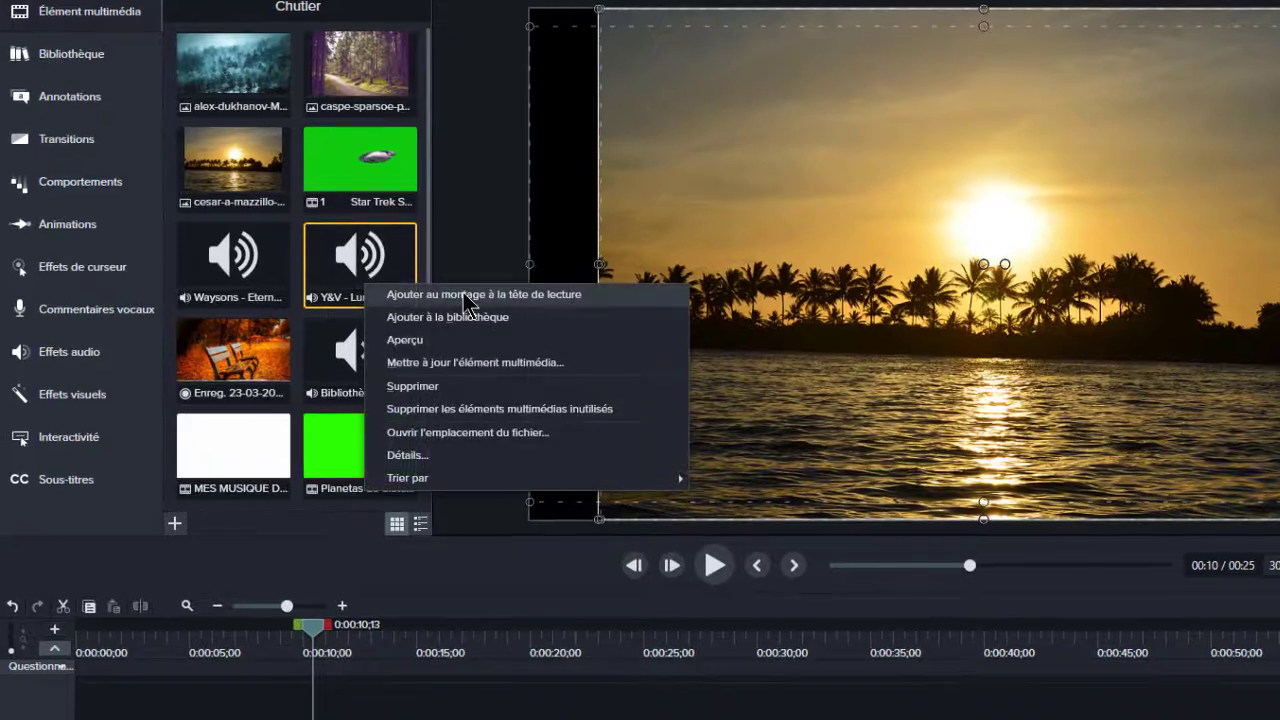
pyautogui.click(467, 295)
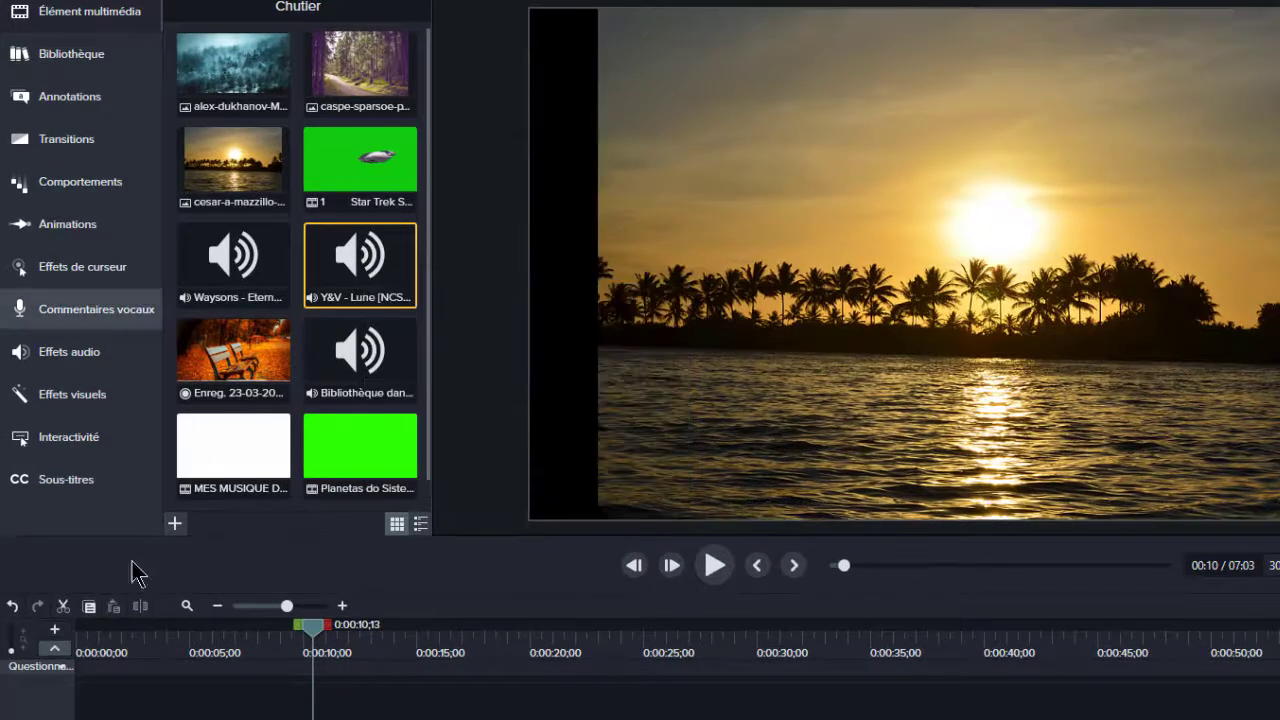
pyautogui.click(215, 606)
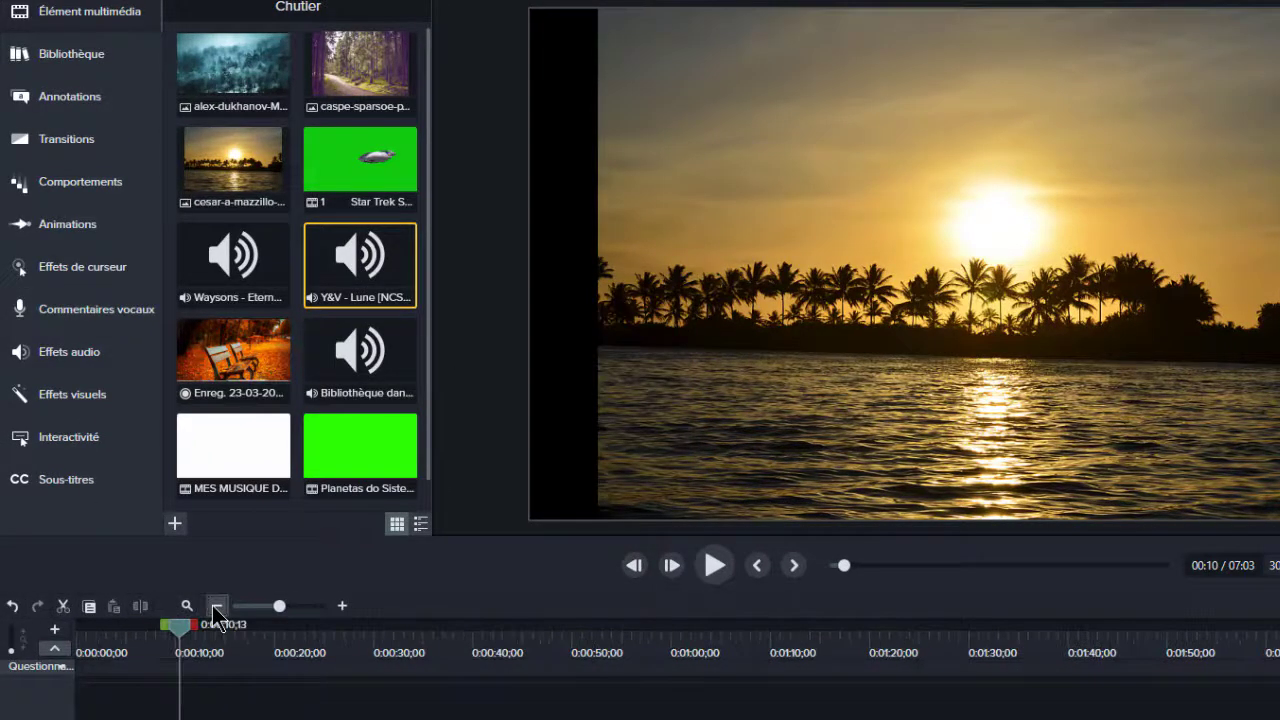
pyautogui.click(215, 606)
pyautogui.click(215, 606)
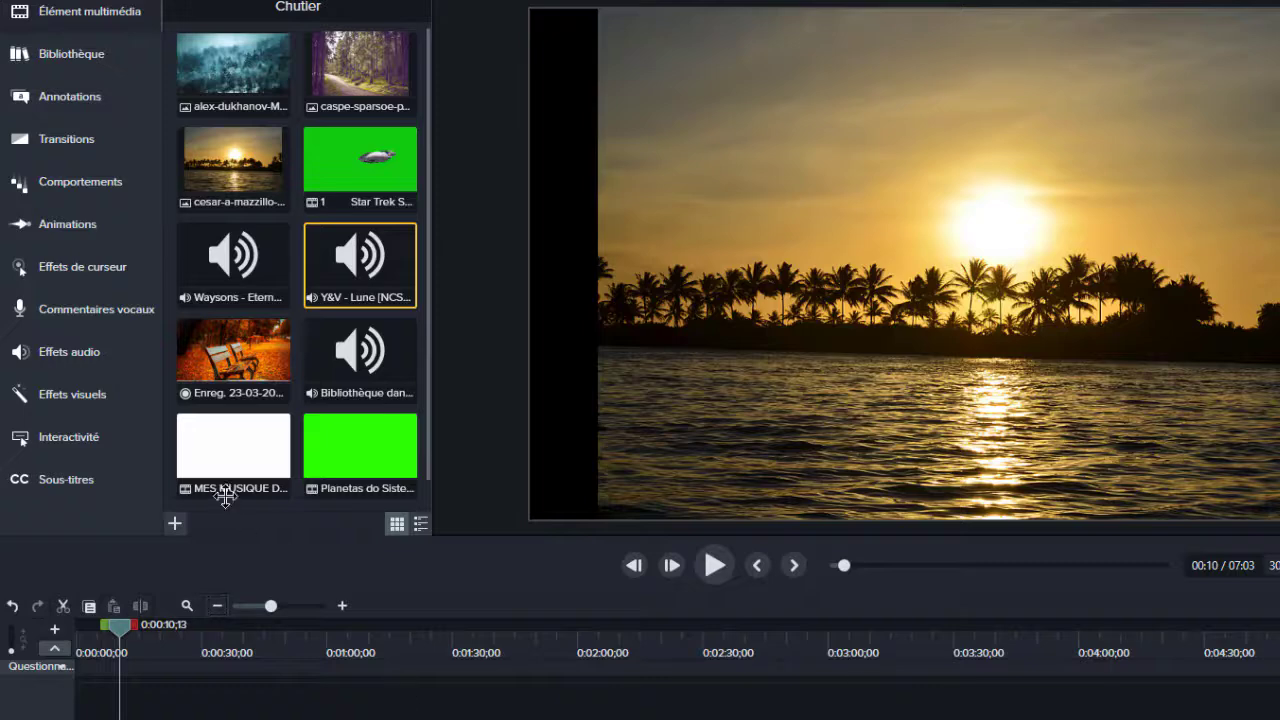
pyautogui.moveTo(112, 628); pyautogui.dragTo(508, 642)
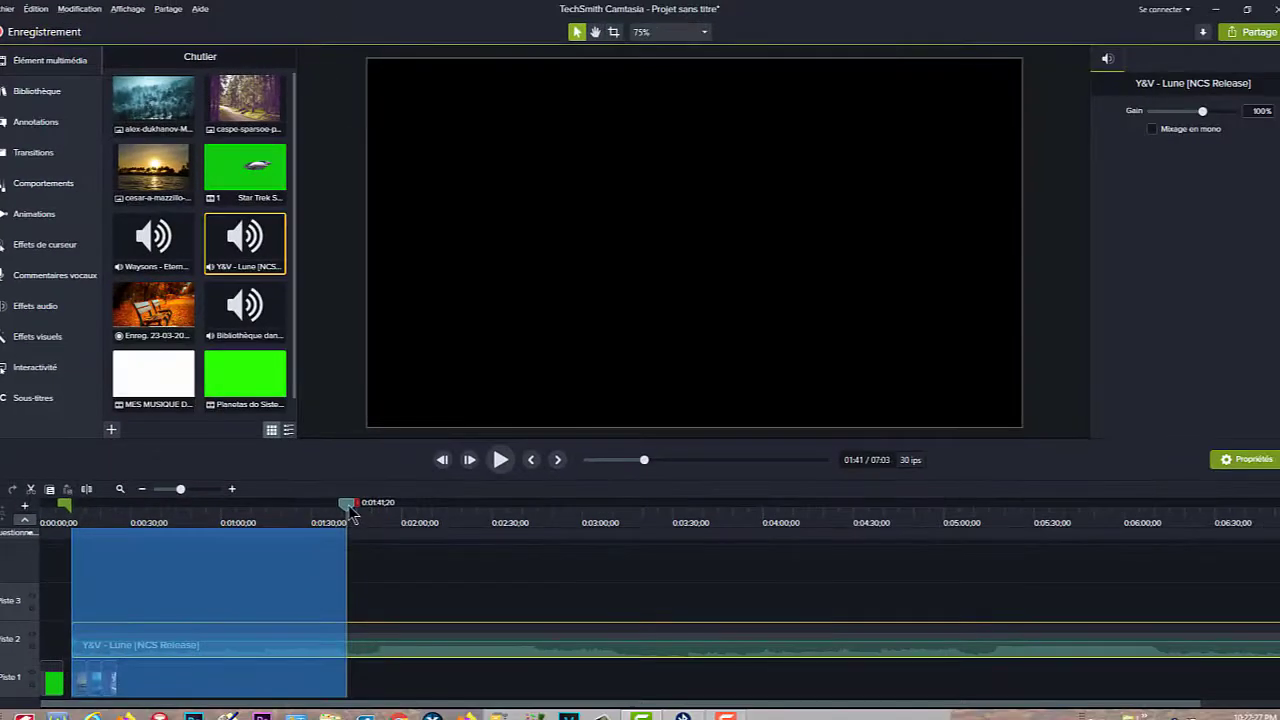
pyautogui.moveTo(351, 511); pyautogui.dragTo(72, 511)
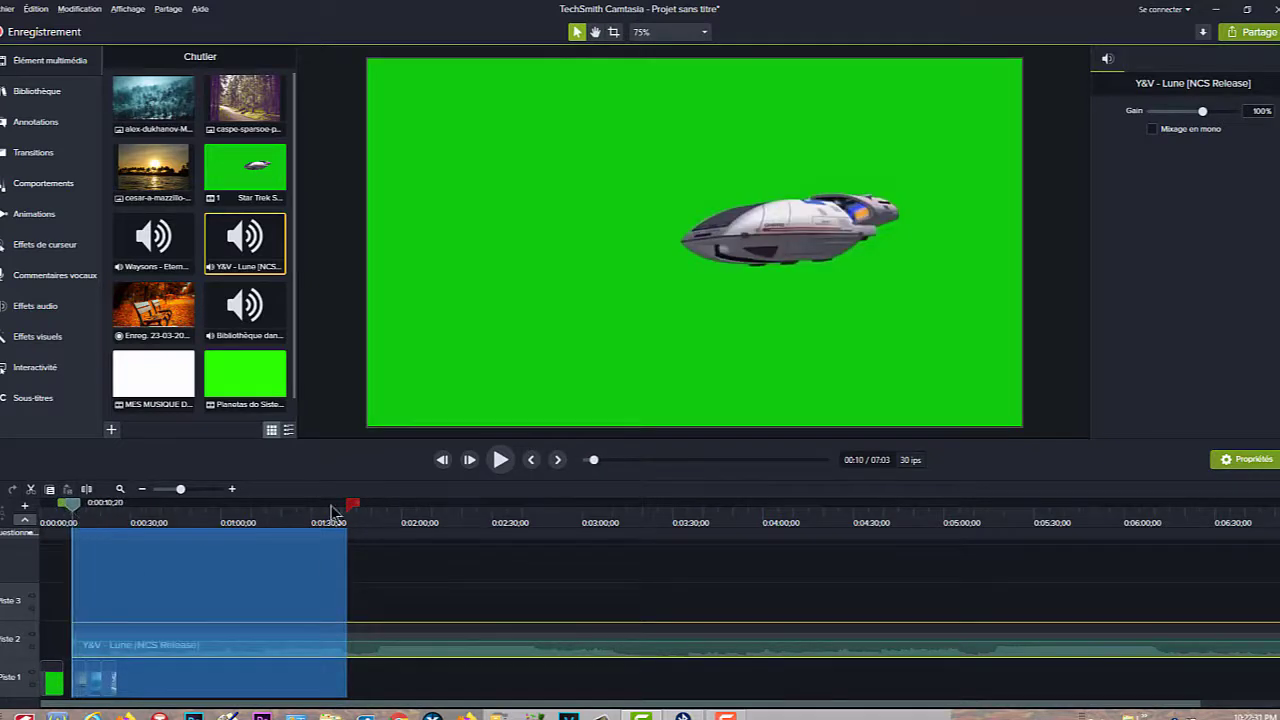
pyautogui.moveTo(351, 509)
pyautogui.mouseDown()
pyautogui.moveTo(65, 510)
pyautogui.moveTo(78, 512)
pyautogui.mouseUp()
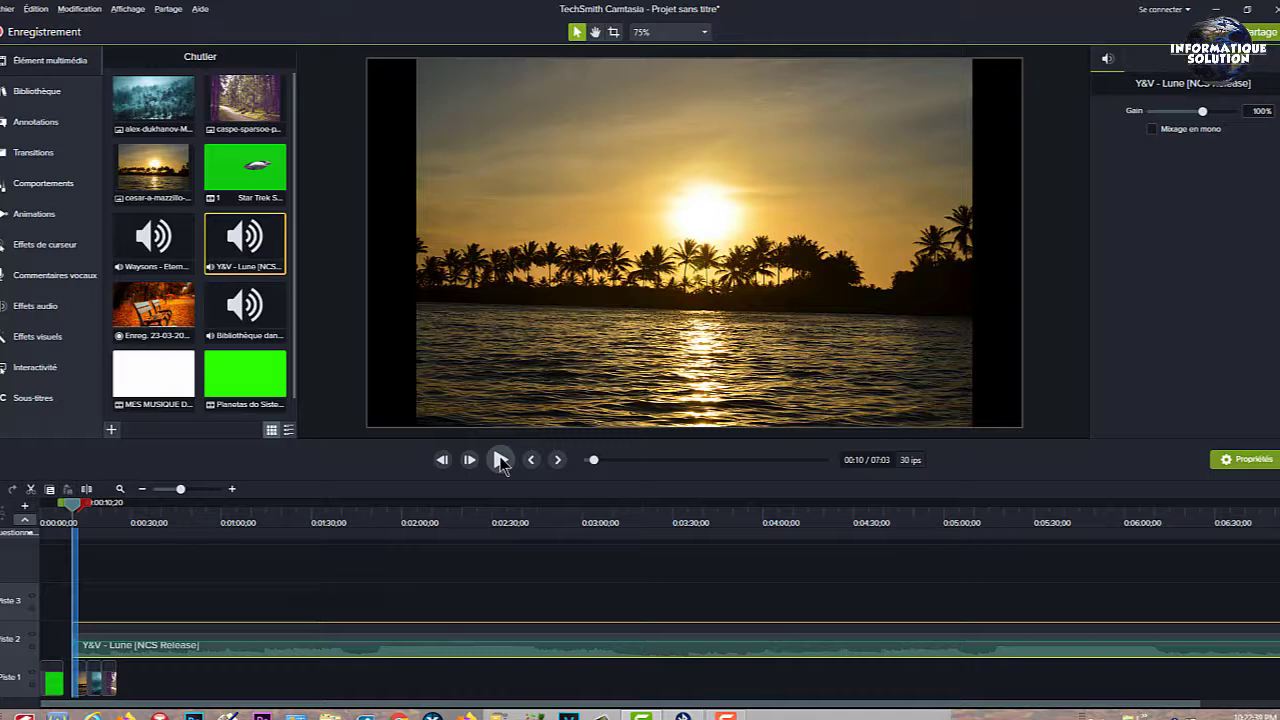
pyautogui.click(500, 460)
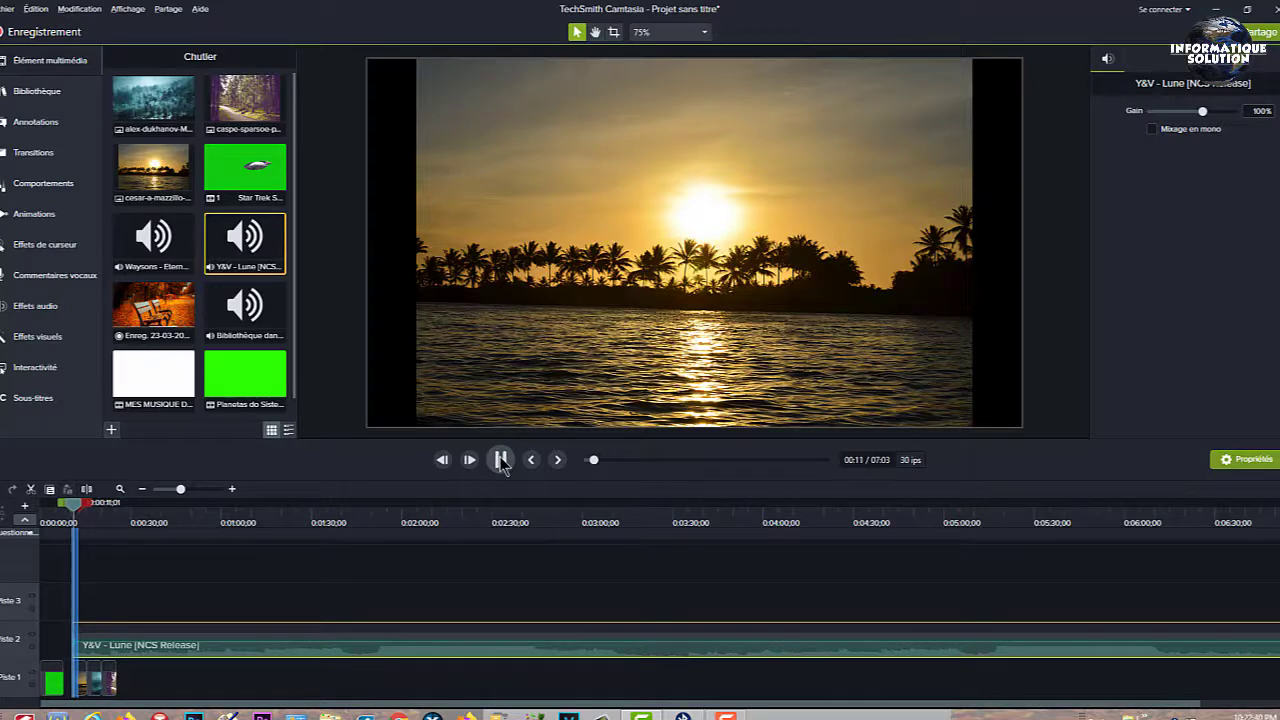
pyautogui.click(73, 510)
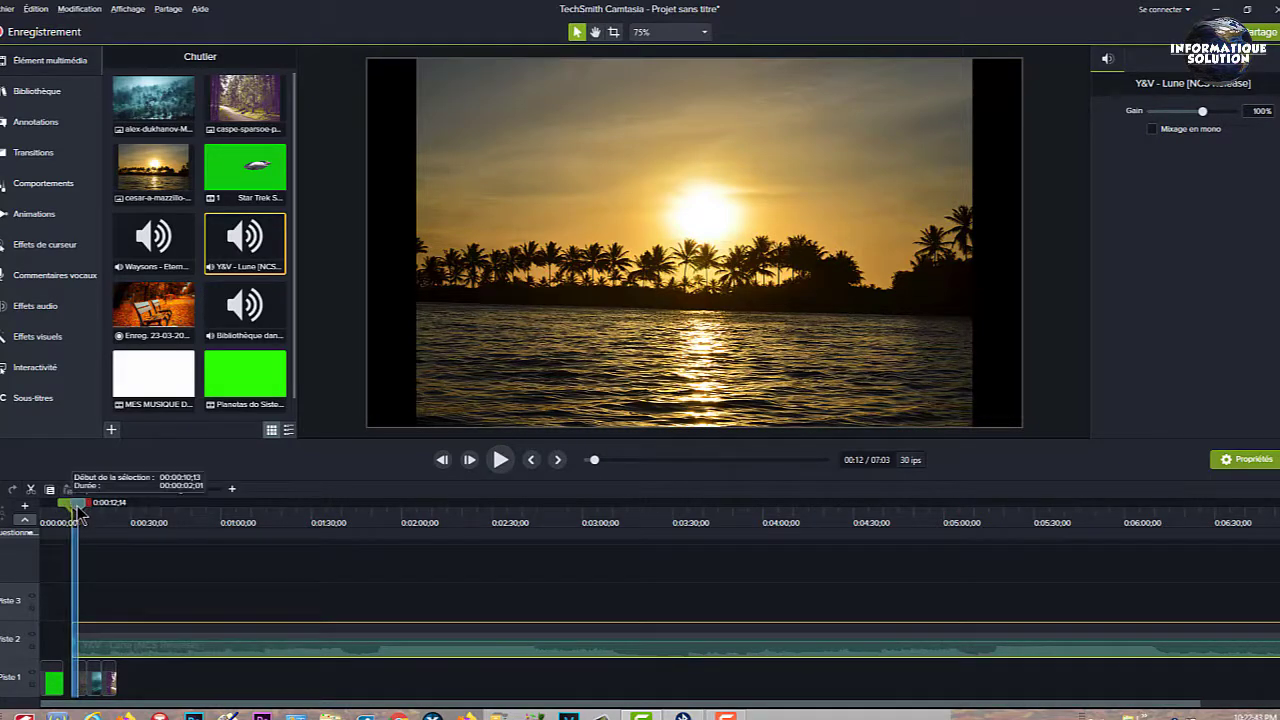
pyautogui.click(80, 510)
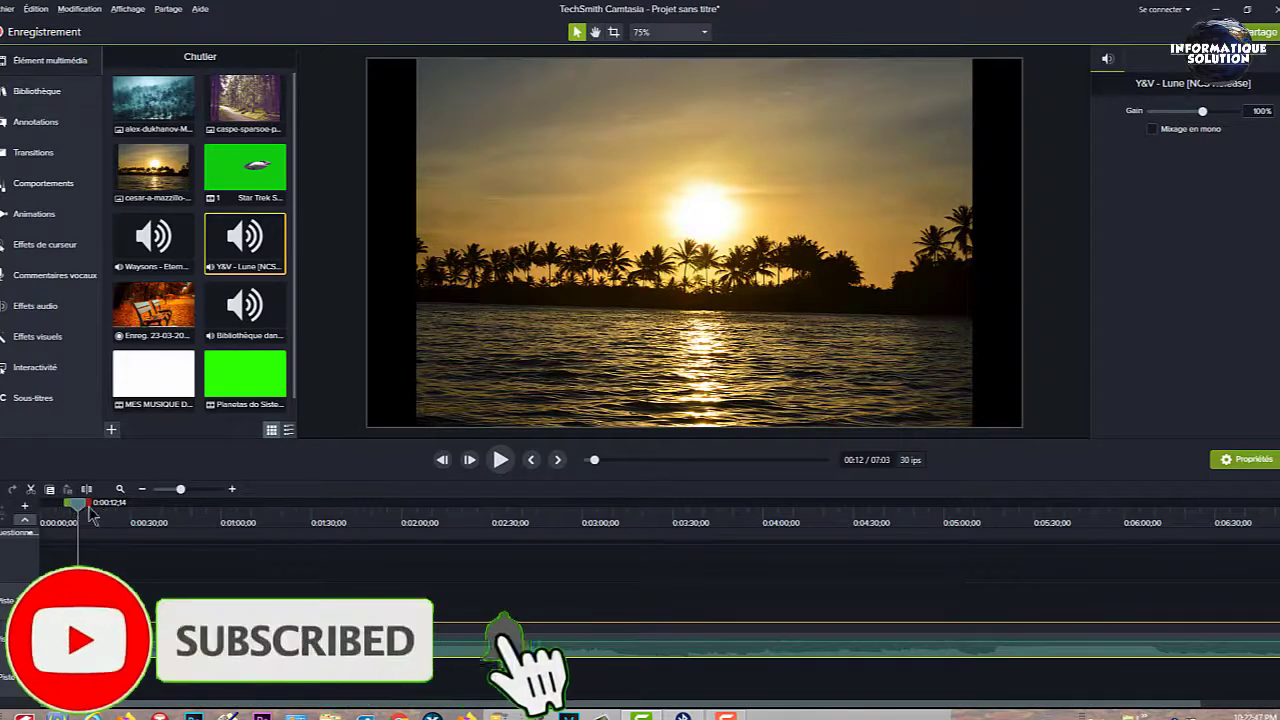
# Play the music briefly from about 0:01:19 and split the Piste 2 audio clip at 0:01:20;09
pyautogui.click(280, 508)
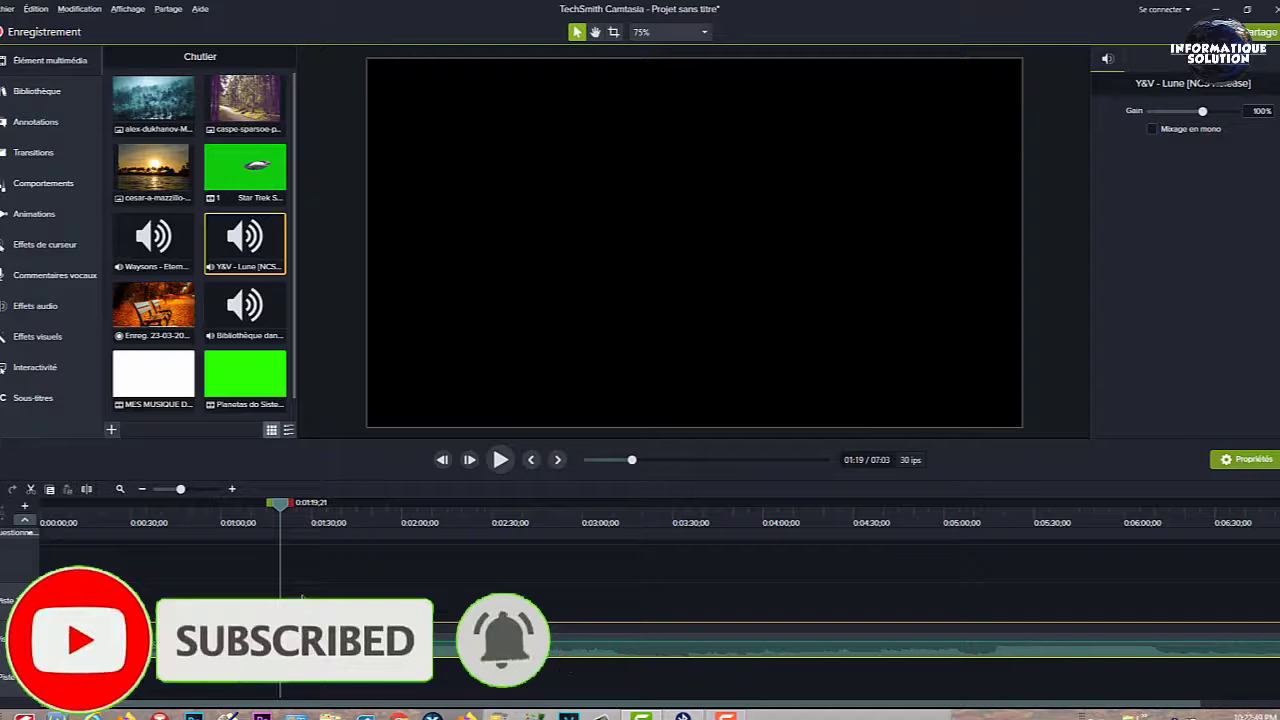
pyautogui.click(500, 461)
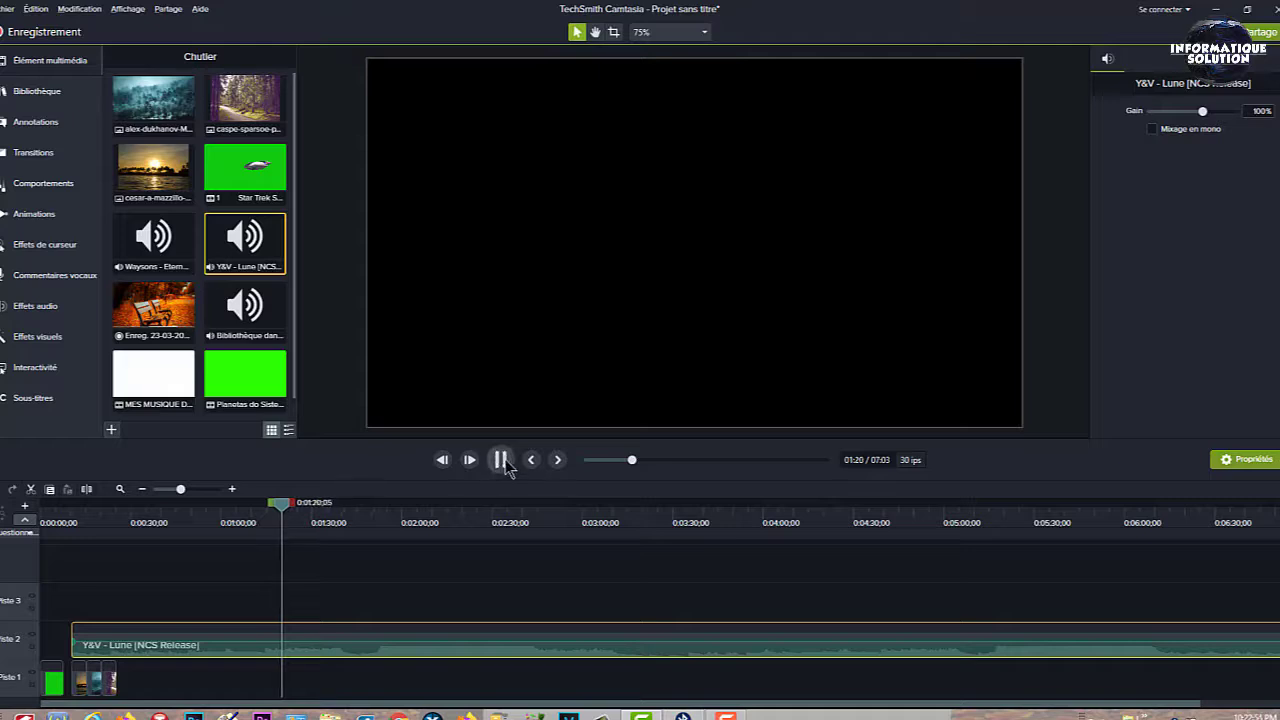
pyautogui.click(505, 463)
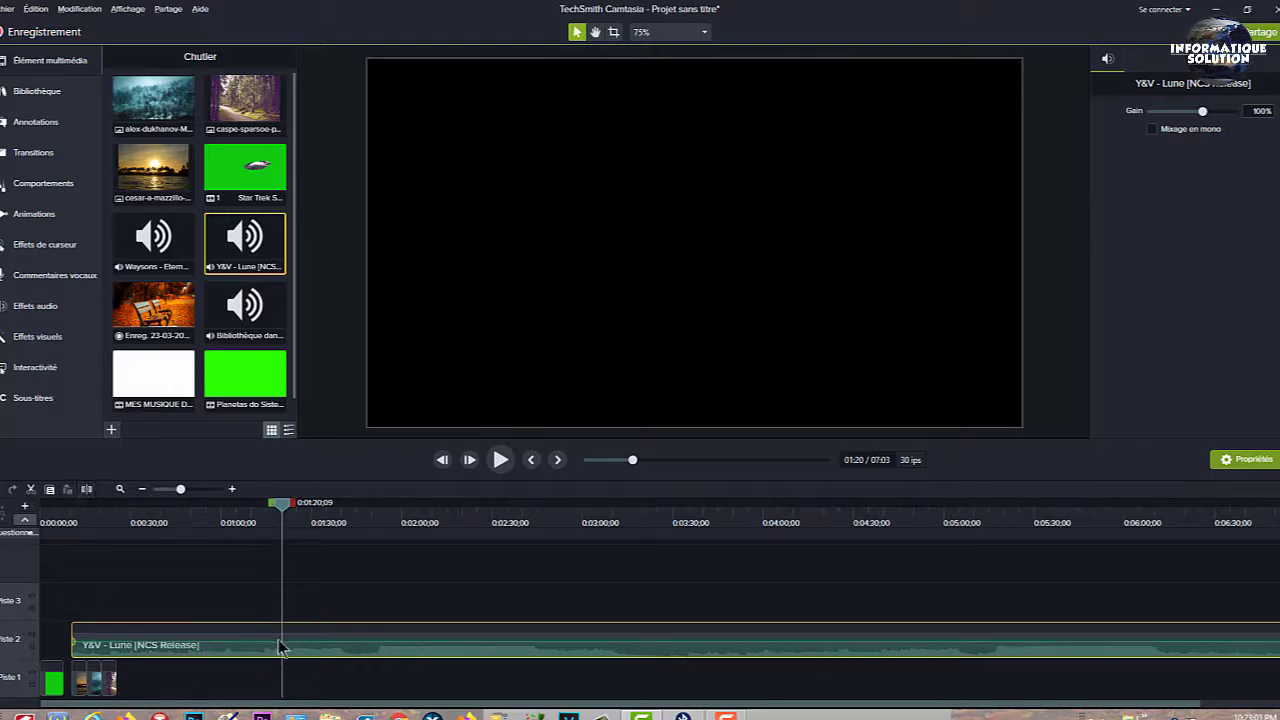
pyautogui.click(86, 489)
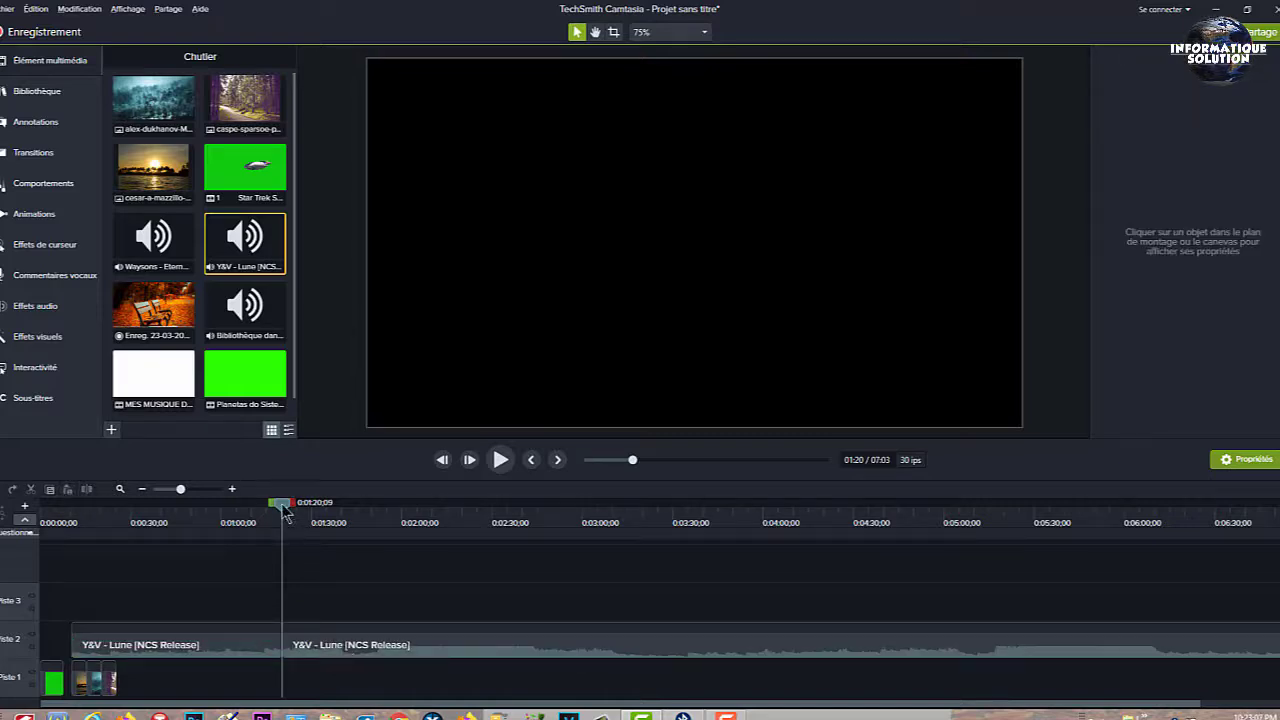
# Split the second part of the music at 0:04:31;05 and move the resulting middle segment up to Piste 3
pyautogui.moveTo(283, 510); pyautogui.dragTo(858, 594)
pyautogui.click(815, 654)
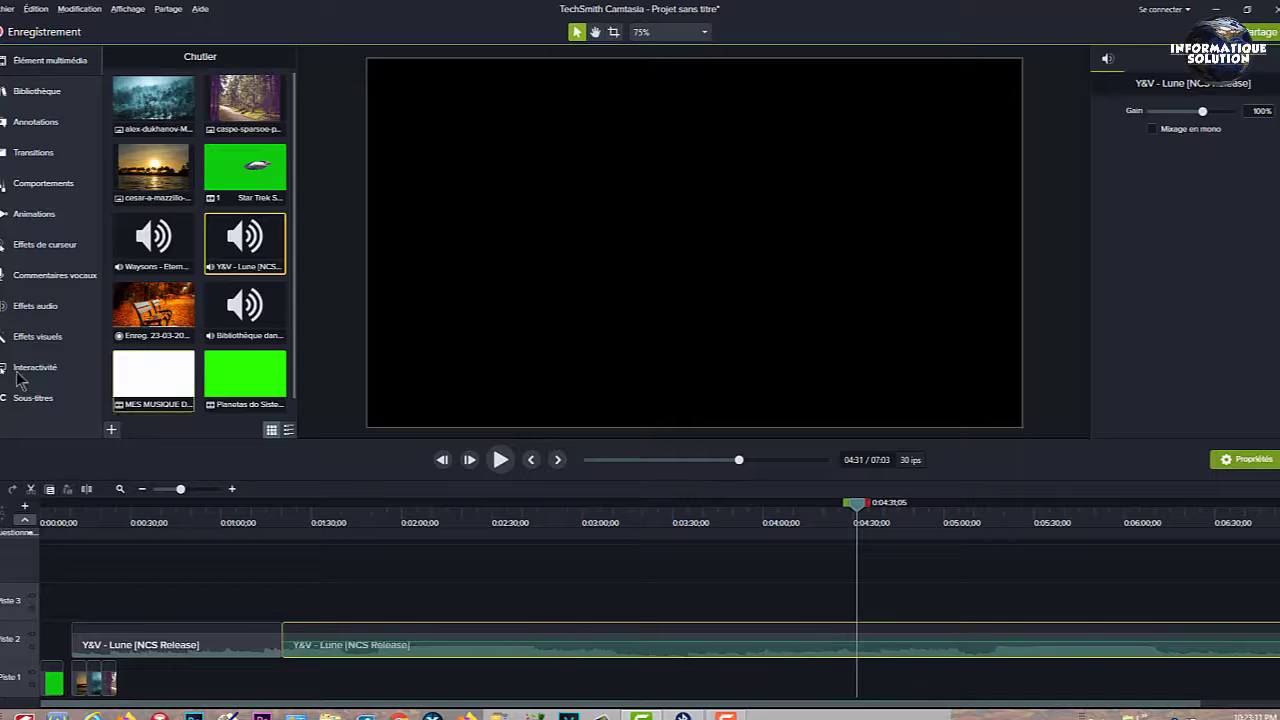
pyautogui.click(88, 490)
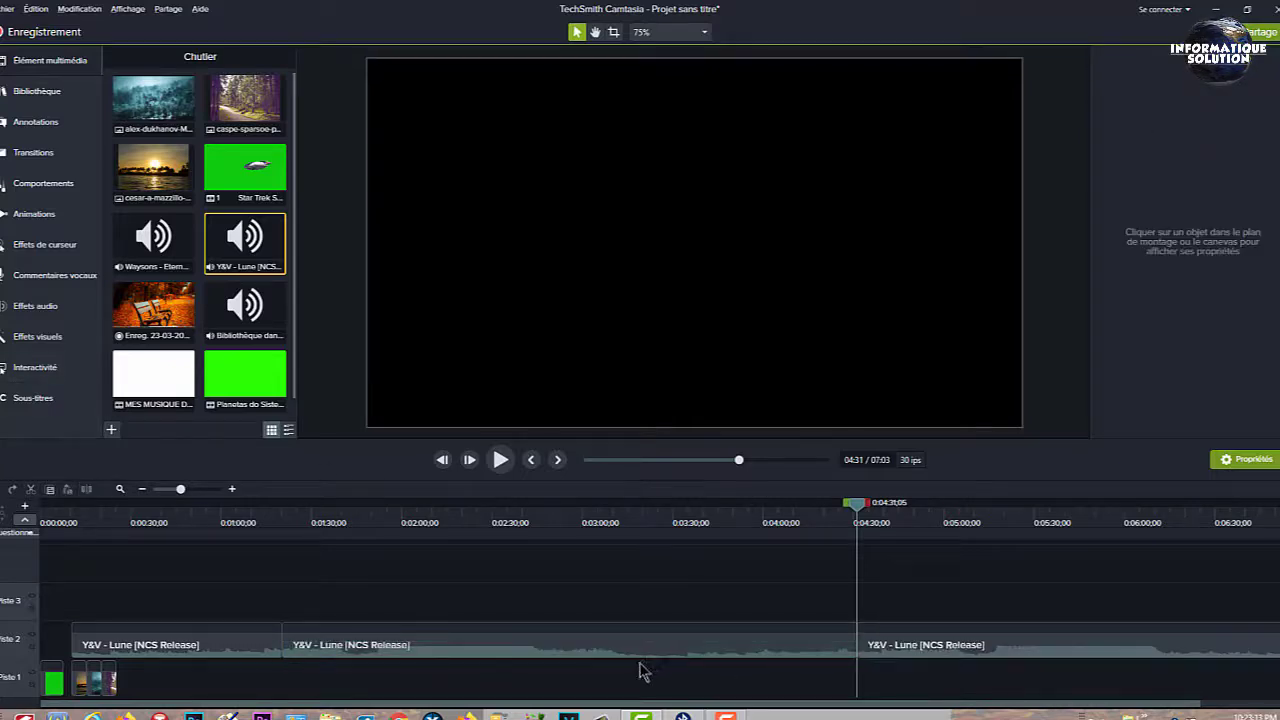
pyautogui.moveTo(631, 582); pyautogui.dragTo(632, 600)
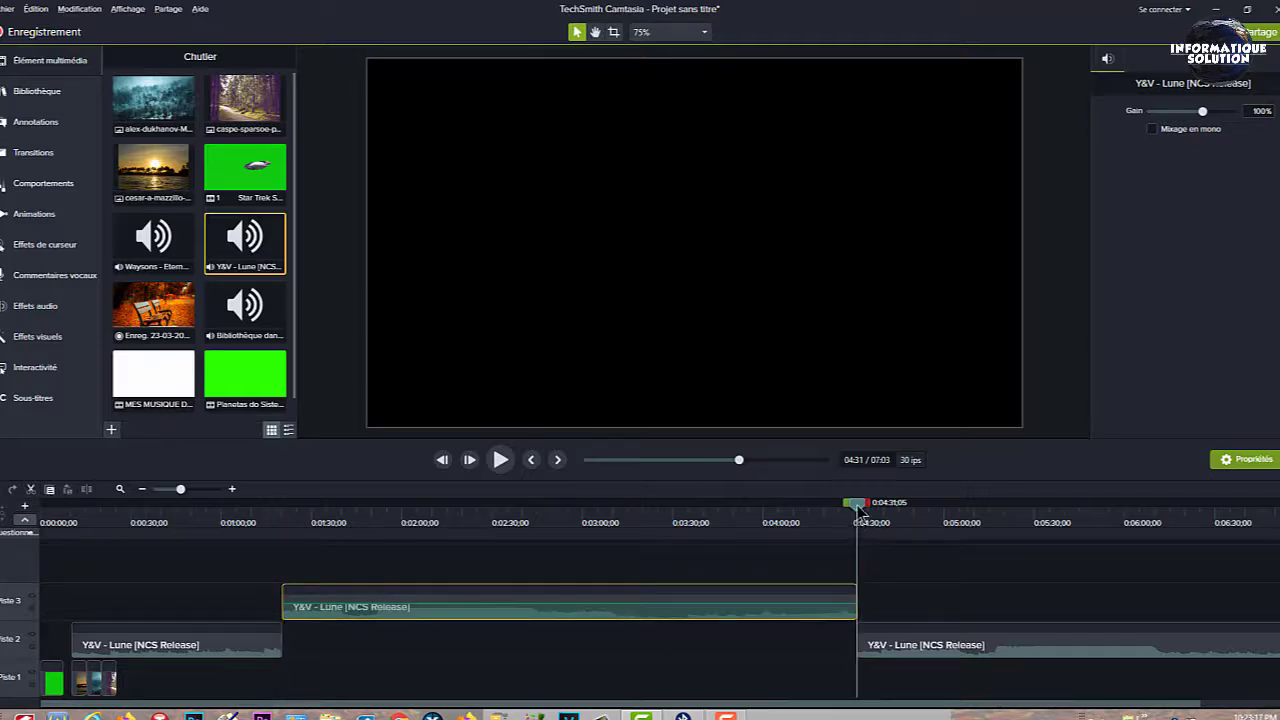
# Split the remaining last music segment on Piste 2 at 0:05:33;20
pyautogui.moveTo(858, 508); pyautogui.dragTo(1045, 580)
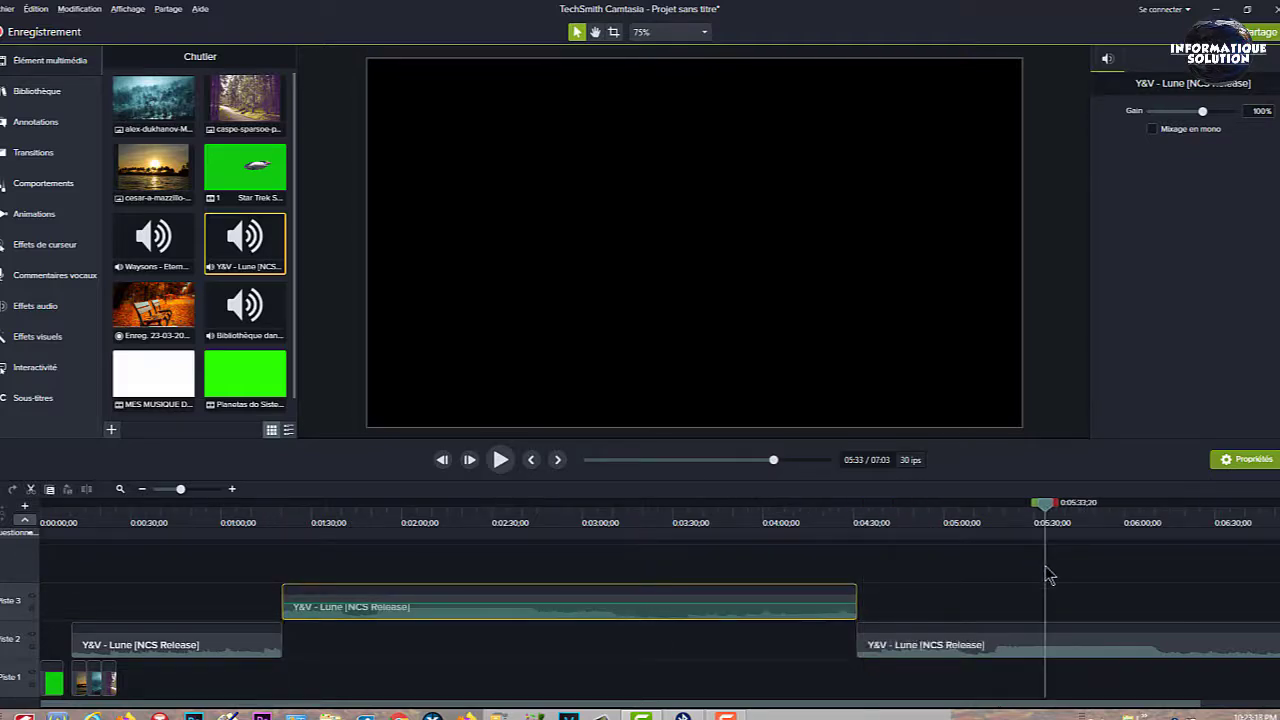
pyautogui.click(1018, 650)
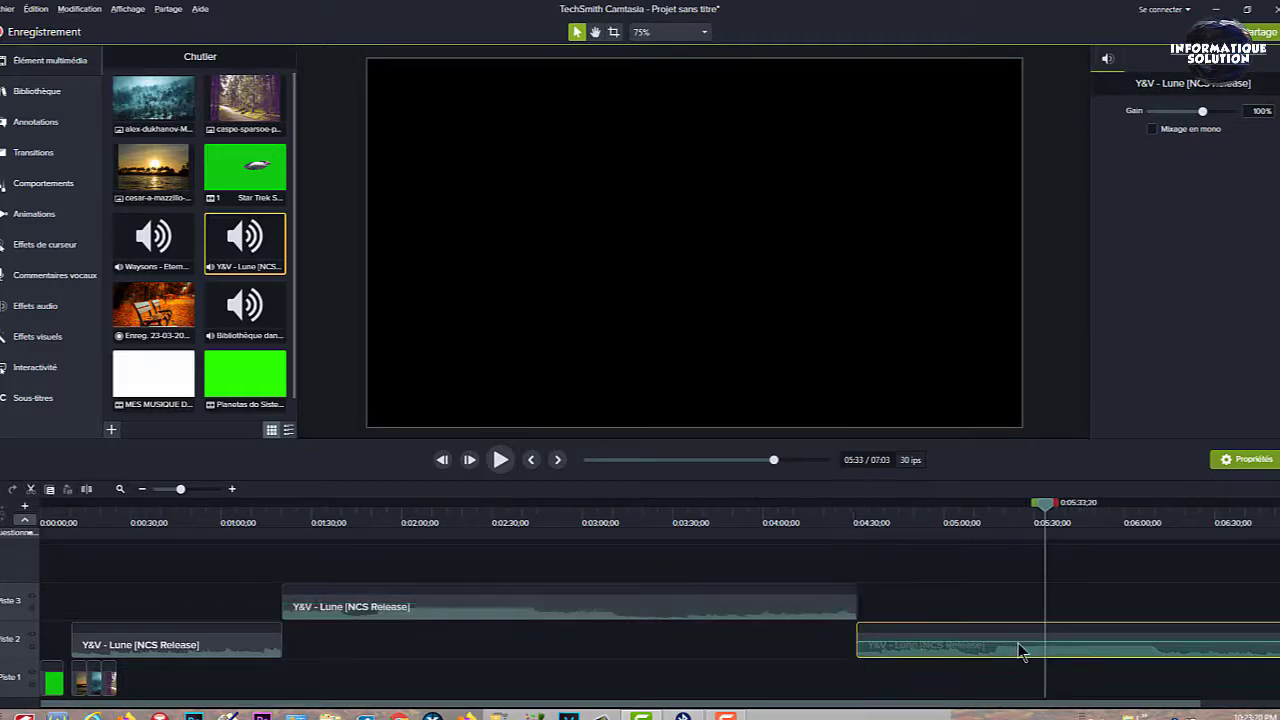
pyautogui.click(87, 490)
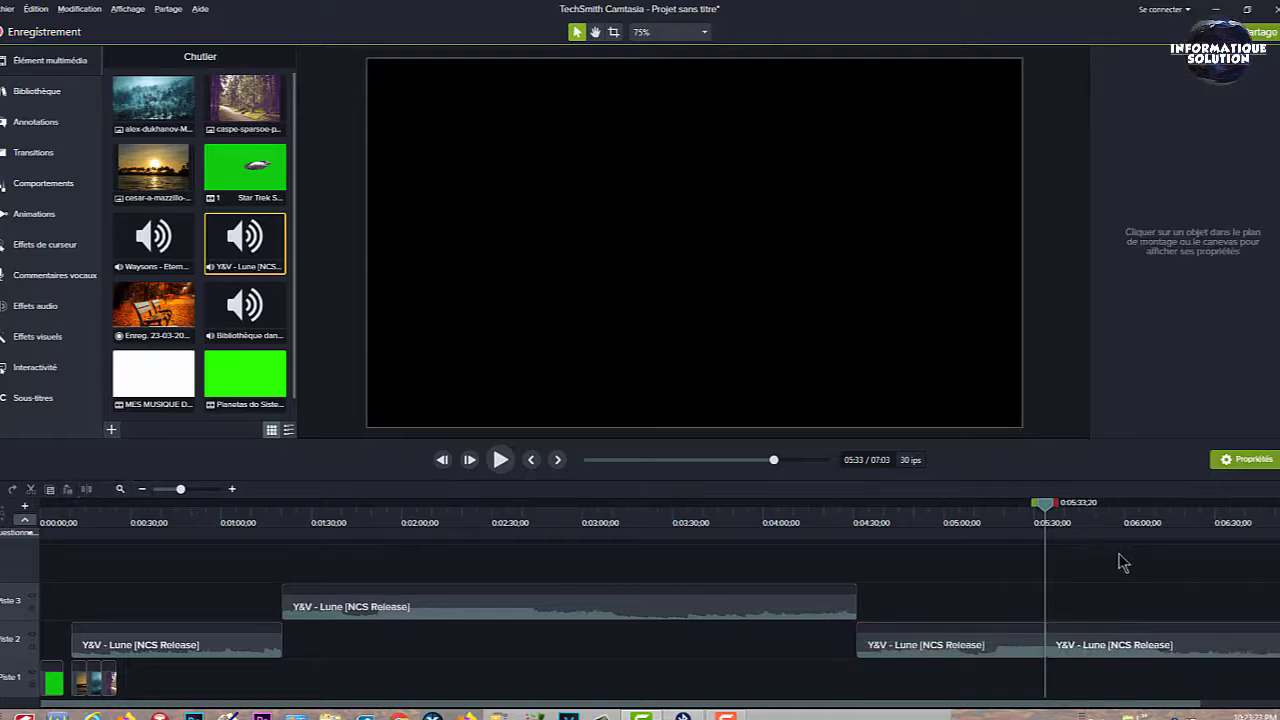
# Split the last music segment at 0:06:00;25 and place the two segments before the cut on Piste 3, directly after the long one
pyautogui.moveTo(1045, 508); pyautogui.dragTo(1129, 520)
pyautogui.click(1082, 648)
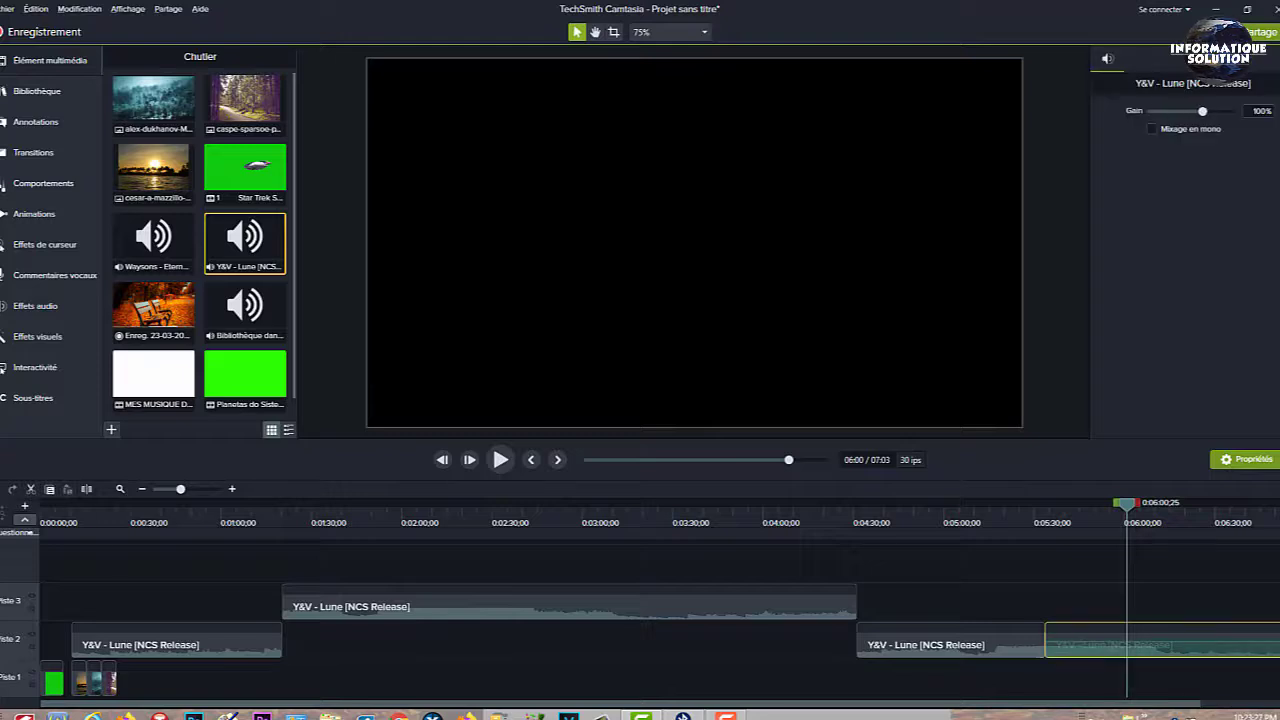
pyautogui.click(87, 490)
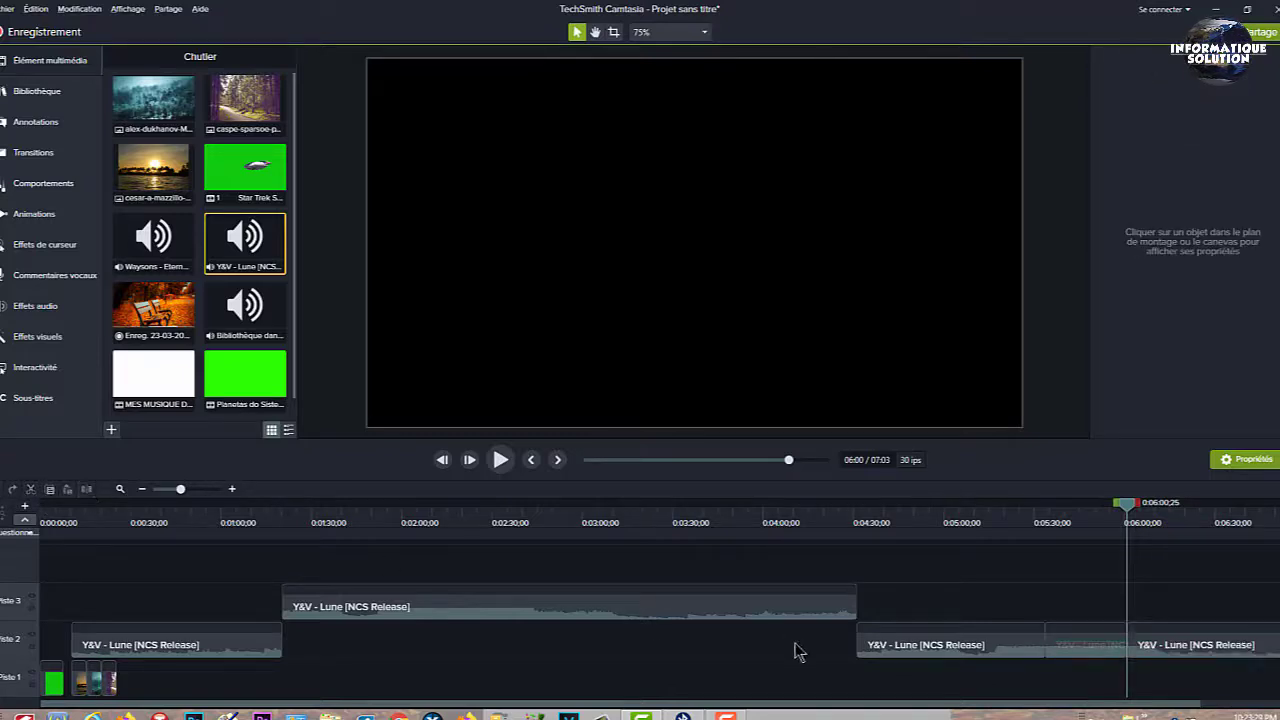
pyautogui.moveTo(1077, 642); pyautogui.dragTo(990, 622)
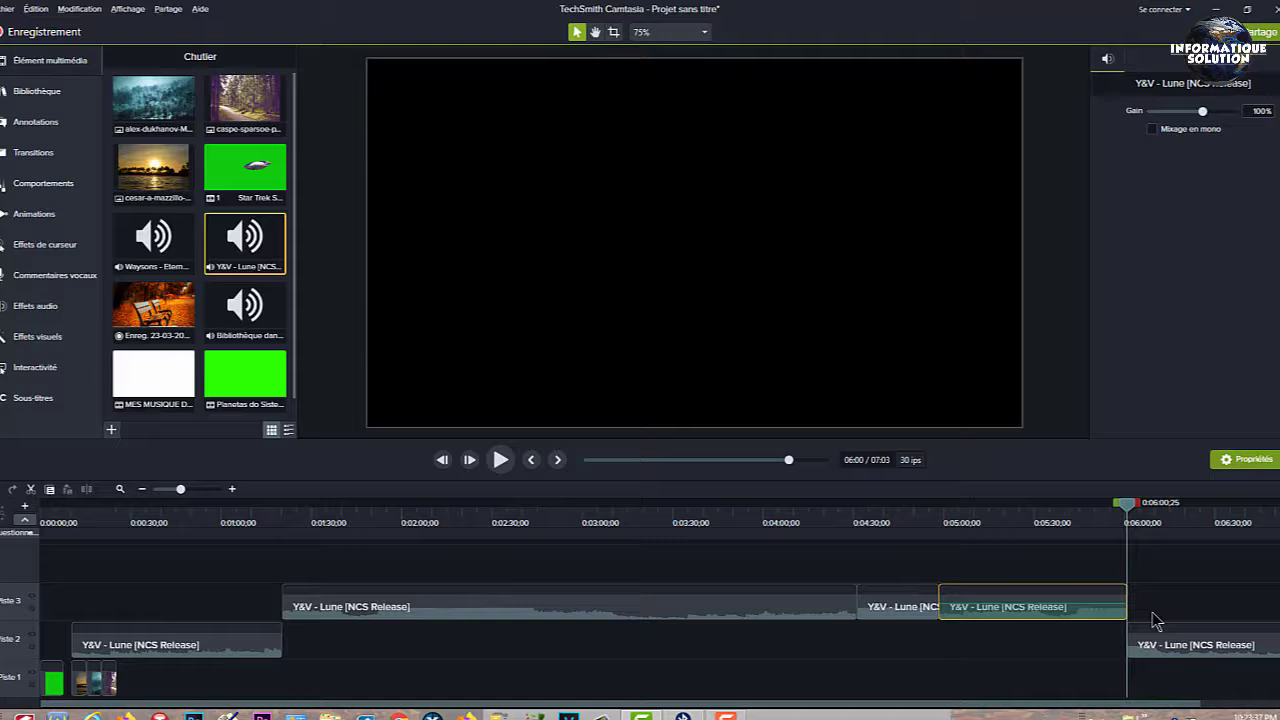
# Save the three music segments on Piste 3 together to the TUTO OOOO library as "MUSIQUE"
pyautogui.moveTo(1166, 610); pyautogui.dragTo(1190, 601)
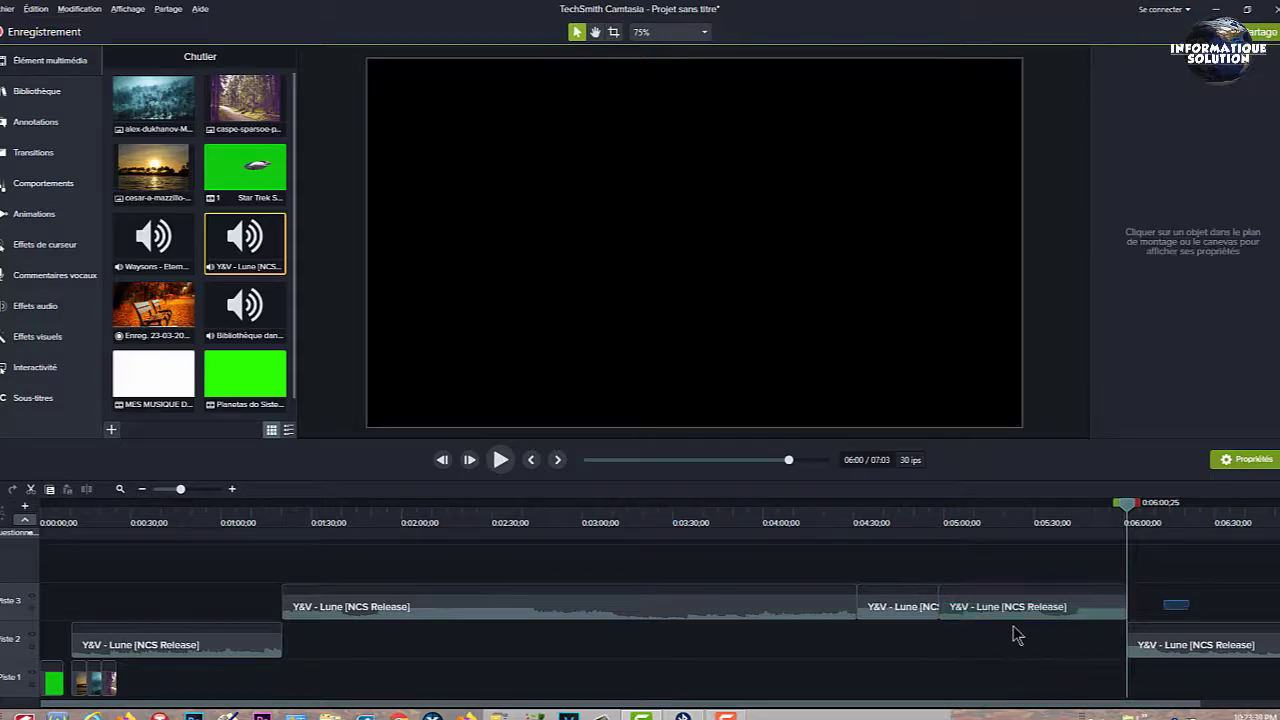
pyautogui.moveTo(1013, 633); pyautogui.dragTo(310, 603)
pyautogui.rightClick(398, 606)
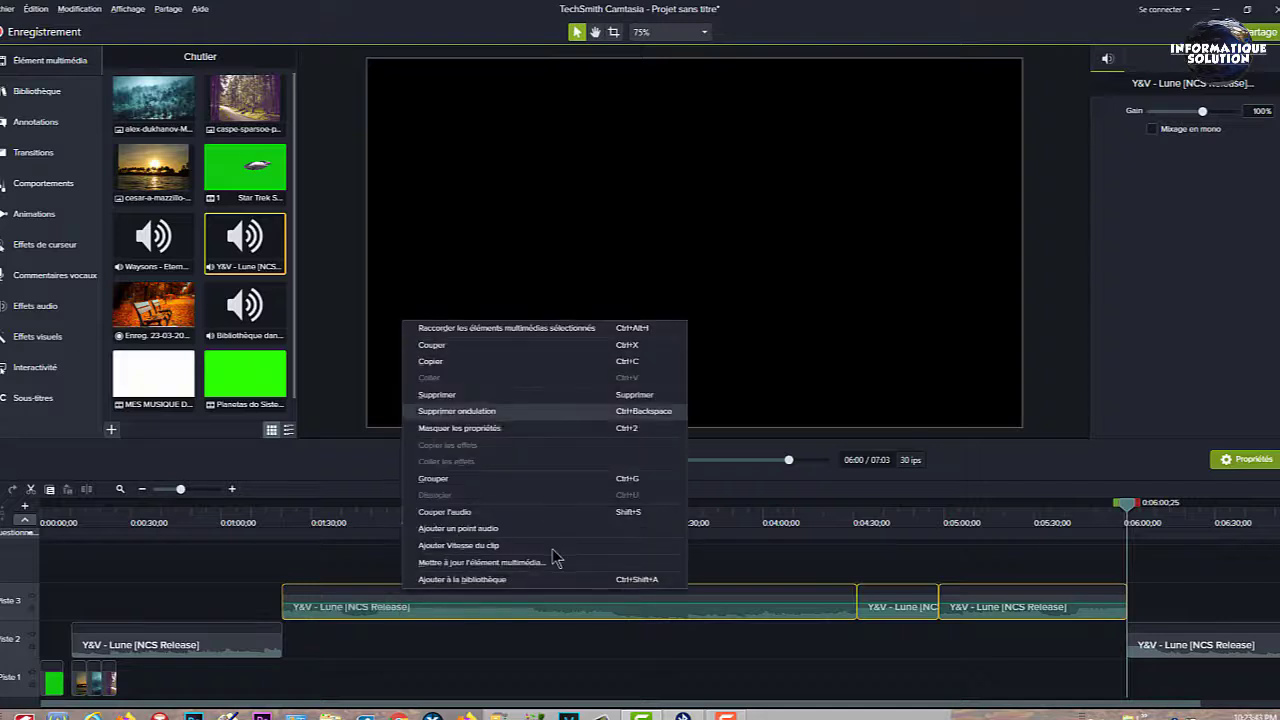
pyautogui.click(541, 578)
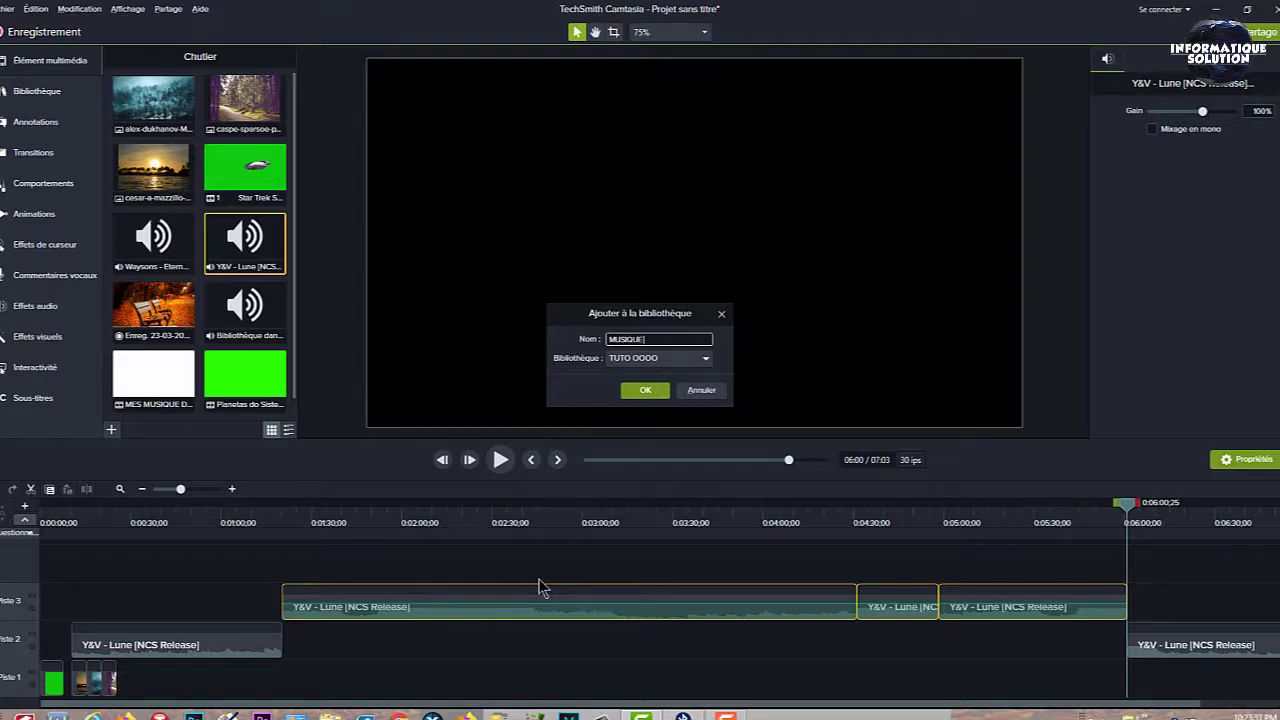
pyautogui.click(645, 390)
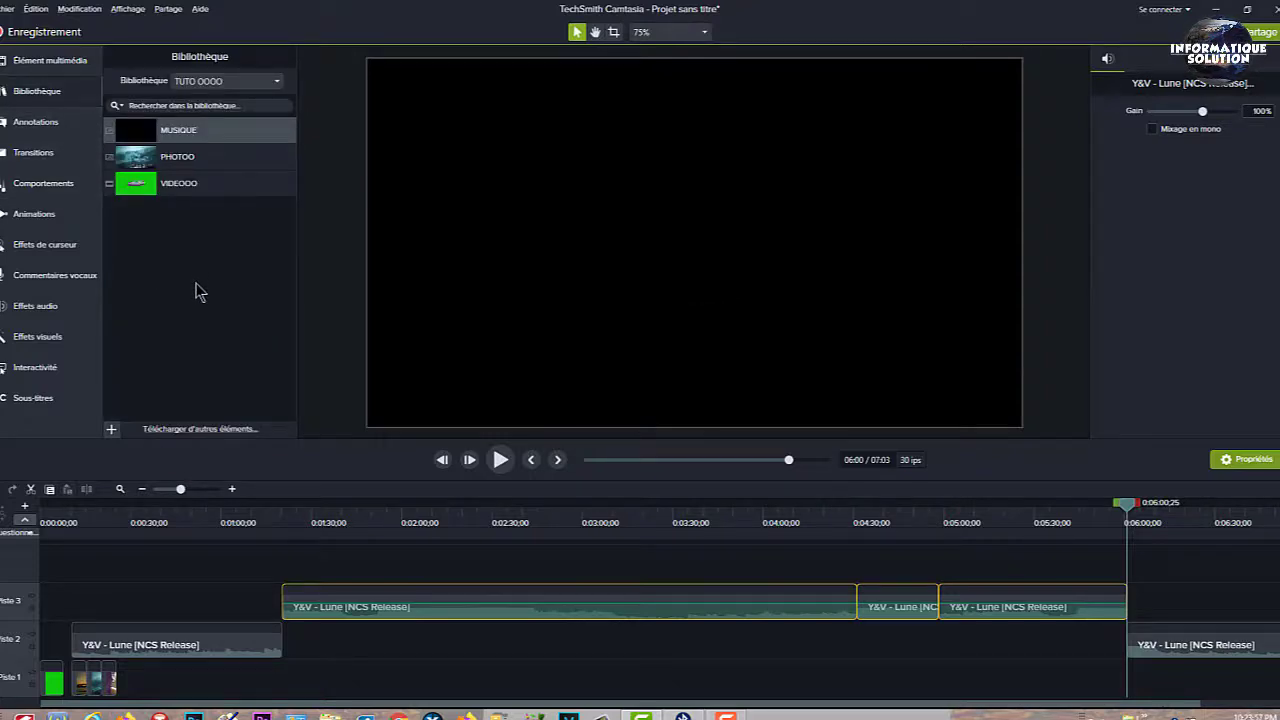
# Select all clips on the three tracks and delete them to empty the timeline
pyautogui.moveTo(1218, 672); pyautogui.dragTo(40, 612)
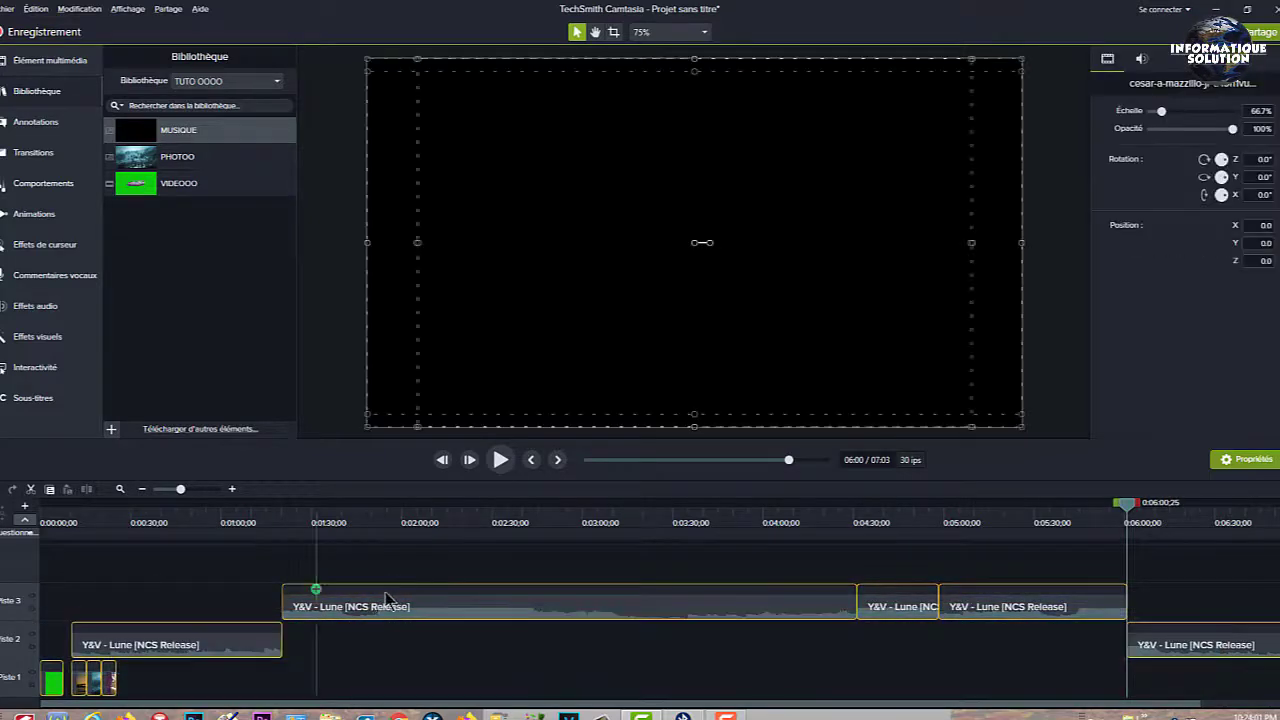
pyautogui.moveTo(386, 598); pyautogui.dragTo(438, 606)
pyautogui.rightClick(438, 606)
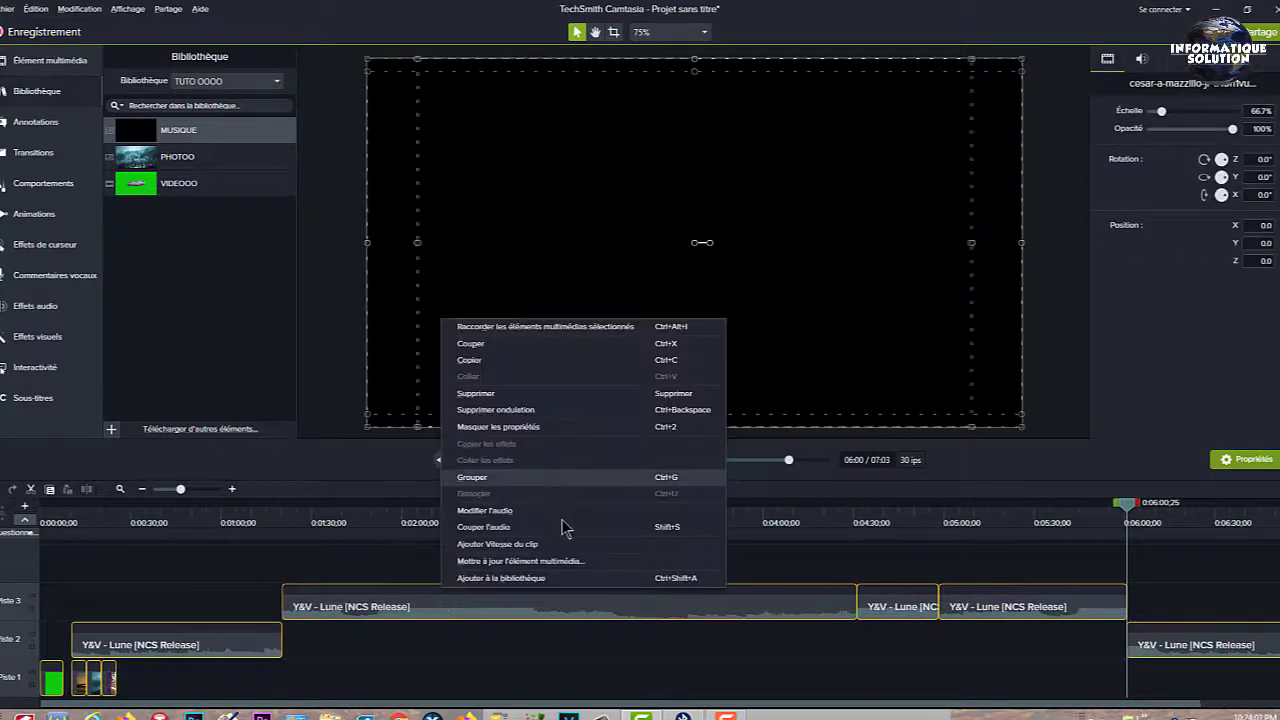
pyautogui.click(573, 396)
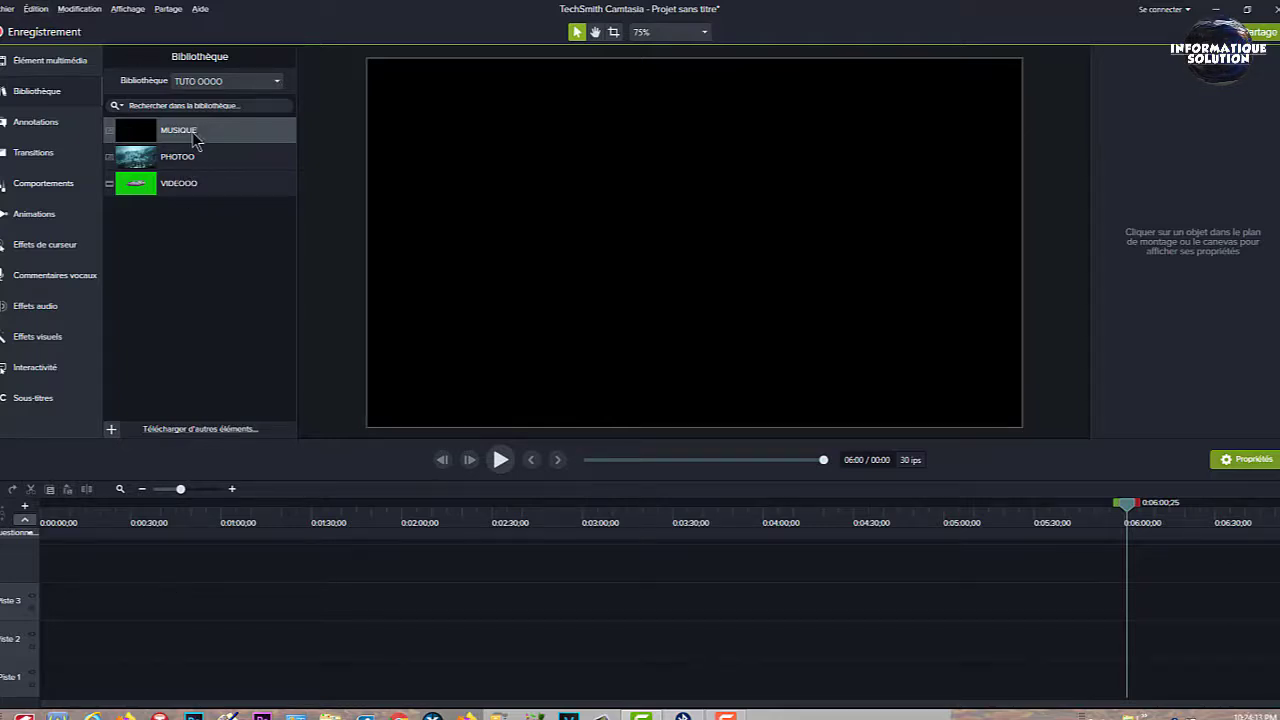
# Add the VIDEOOO and PHOTOO items from the TUTO OOOO library to the timeline at the 0:06:00;25 playhead
pyautogui.click(190, 190)
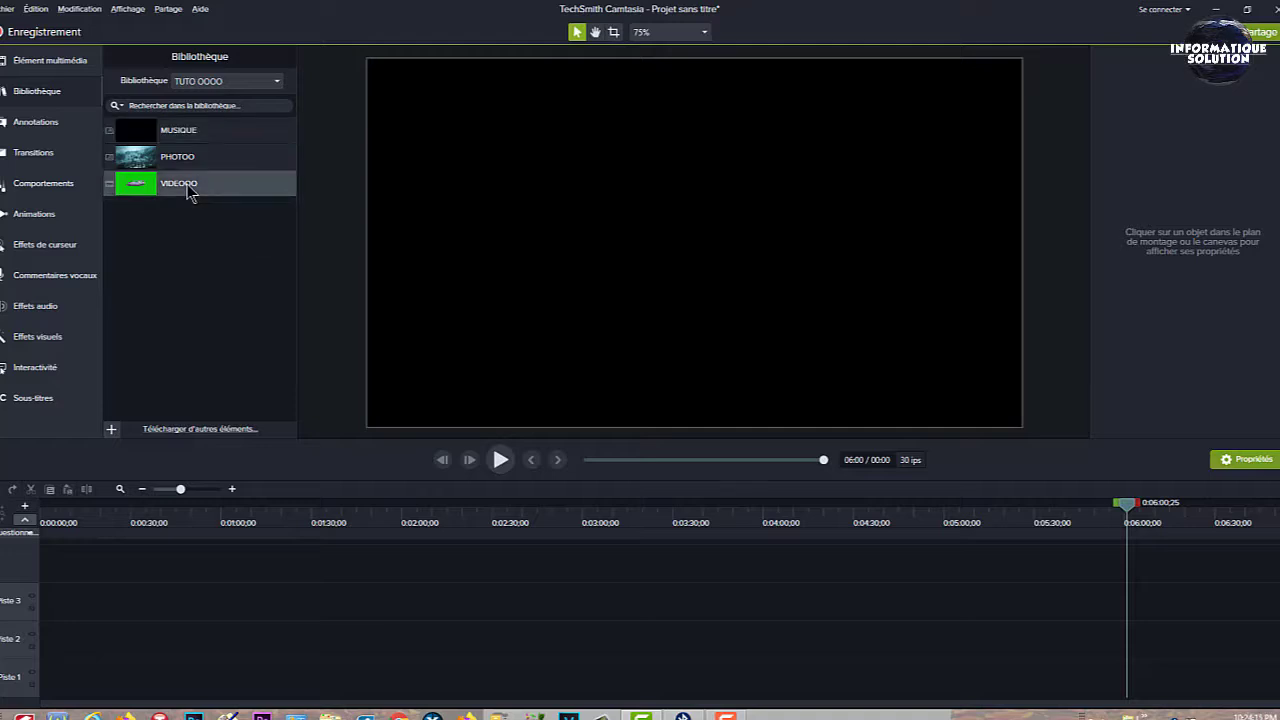
pyautogui.rightClick(190, 192)
pyautogui.click(300, 196)
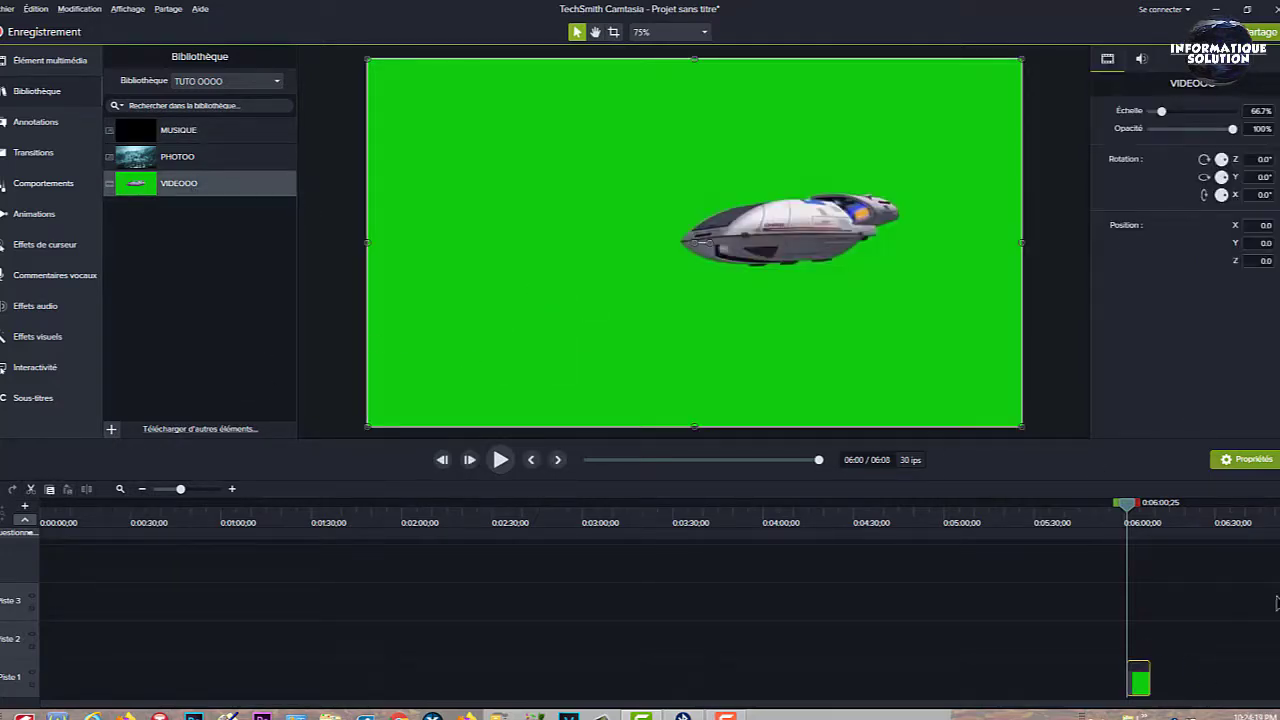
pyautogui.click(212, 162)
pyautogui.rightClick(208, 164)
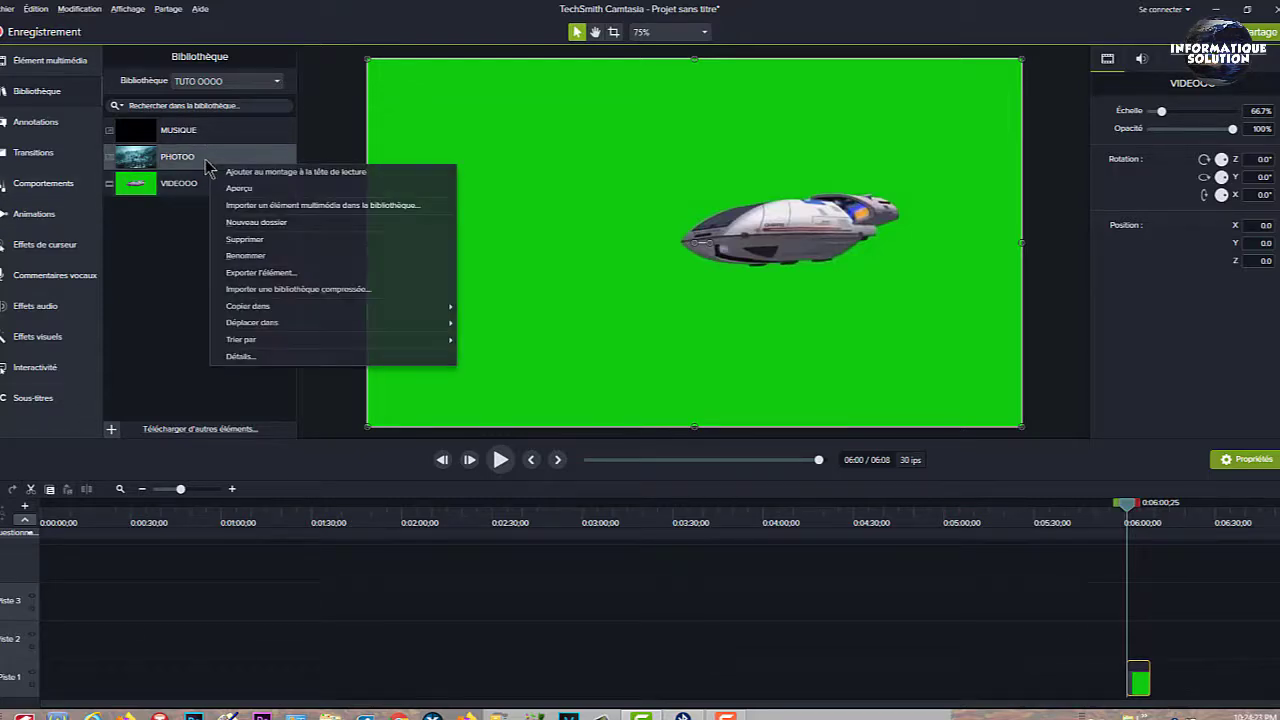
pyautogui.click(283, 173)
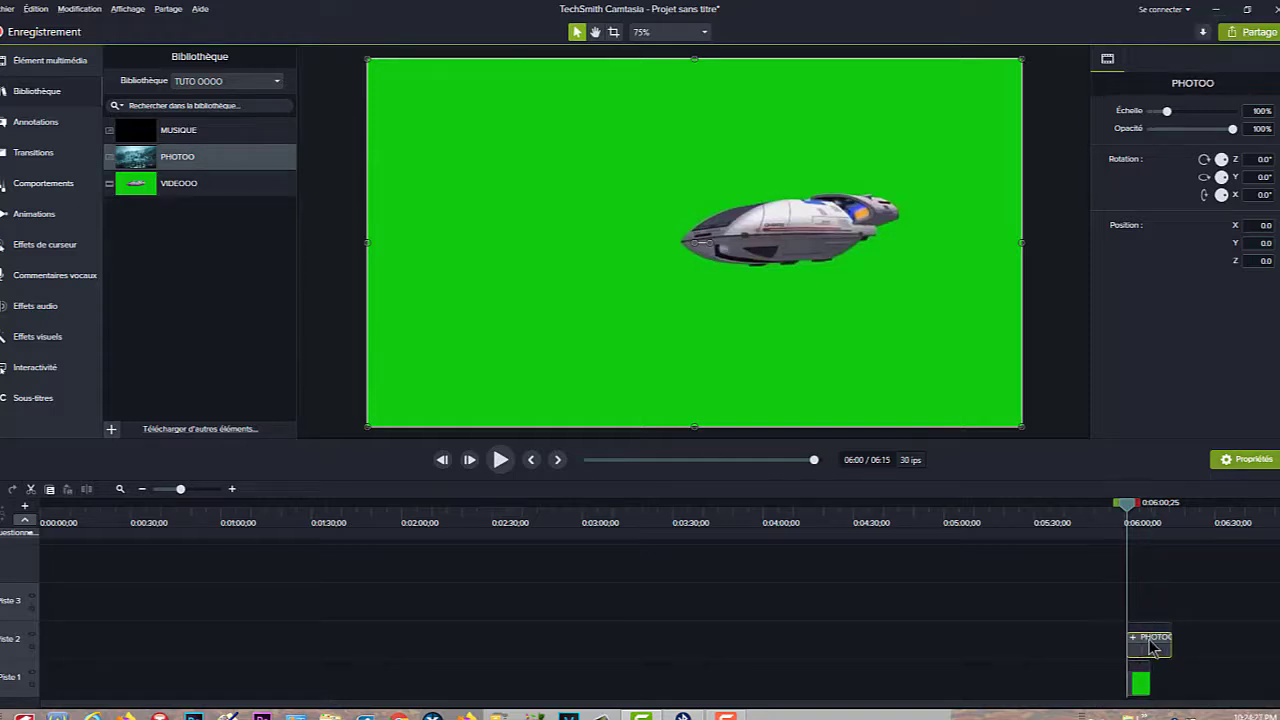
# Move the VIDEOOO clip from Piste 1 up to Piste 4 and shift it earlier, to about 0:05:25
pyautogui.moveTo(1140, 685); pyautogui.dragTo(1140, 567)
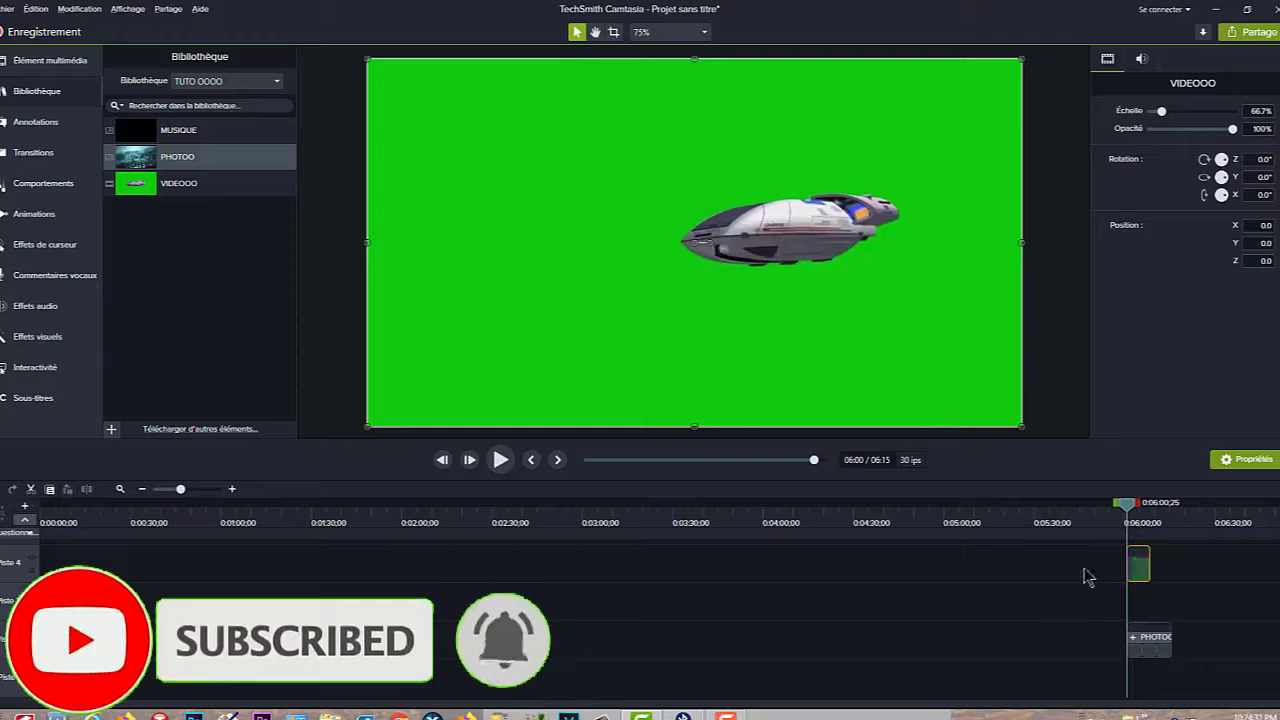
pyautogui.moveTo(1036, 582); pyautogui.dragTo(1034, 566)
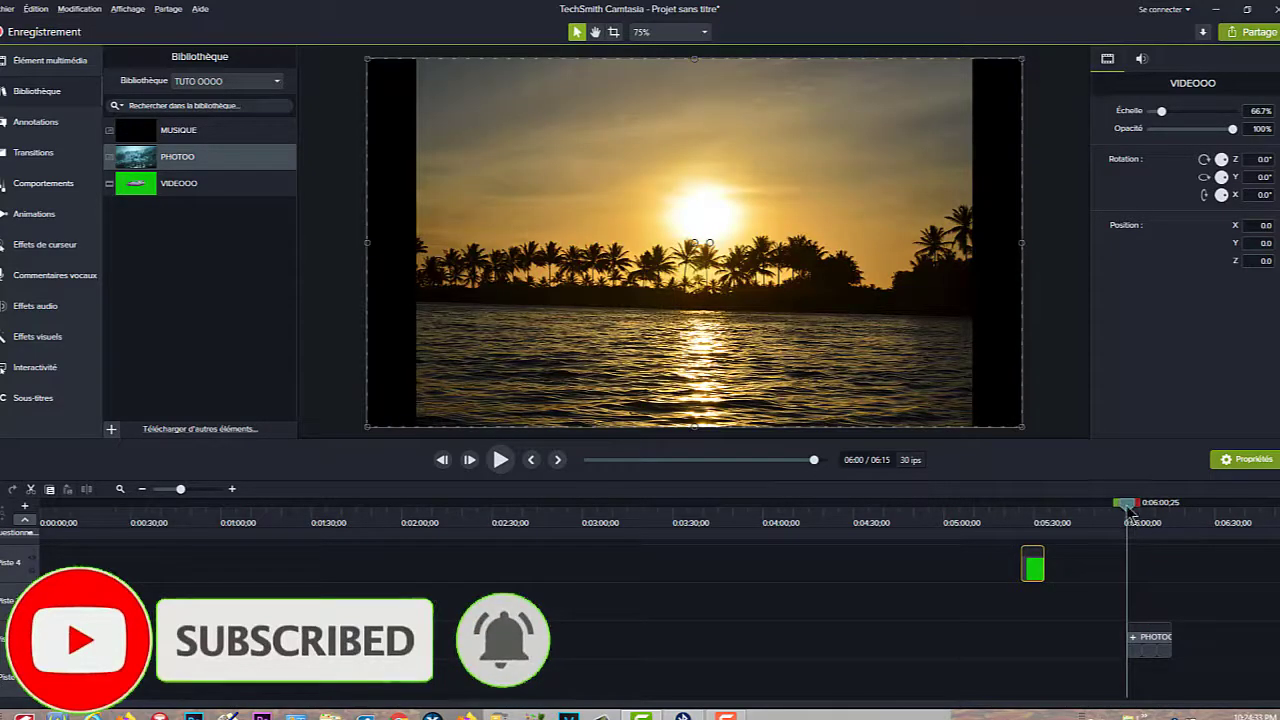
# Ungroup the PHOTOO group on Piste 2 and shift its three images earlier so they end at the 0:06:04;27 playhead
pyautogui.click(1141, 512)
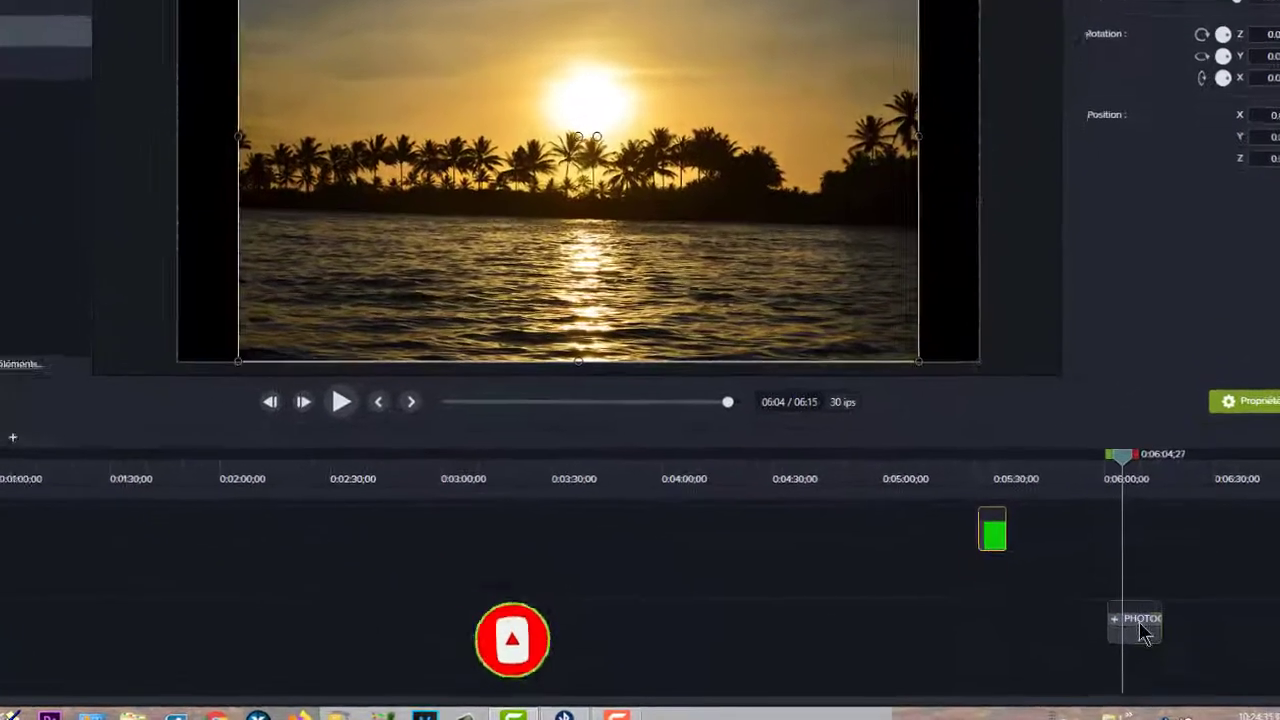
pyautogui.click(1153, 645)
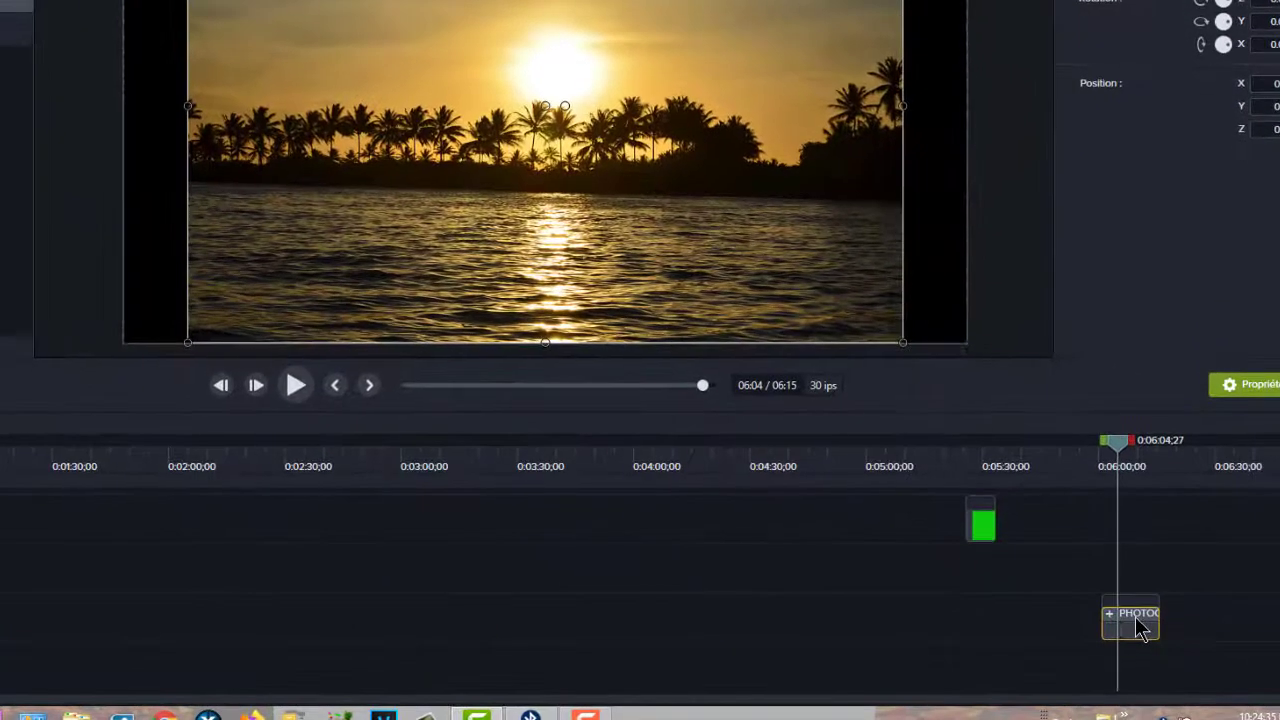
pyautogui.rightClick(1137, 624)
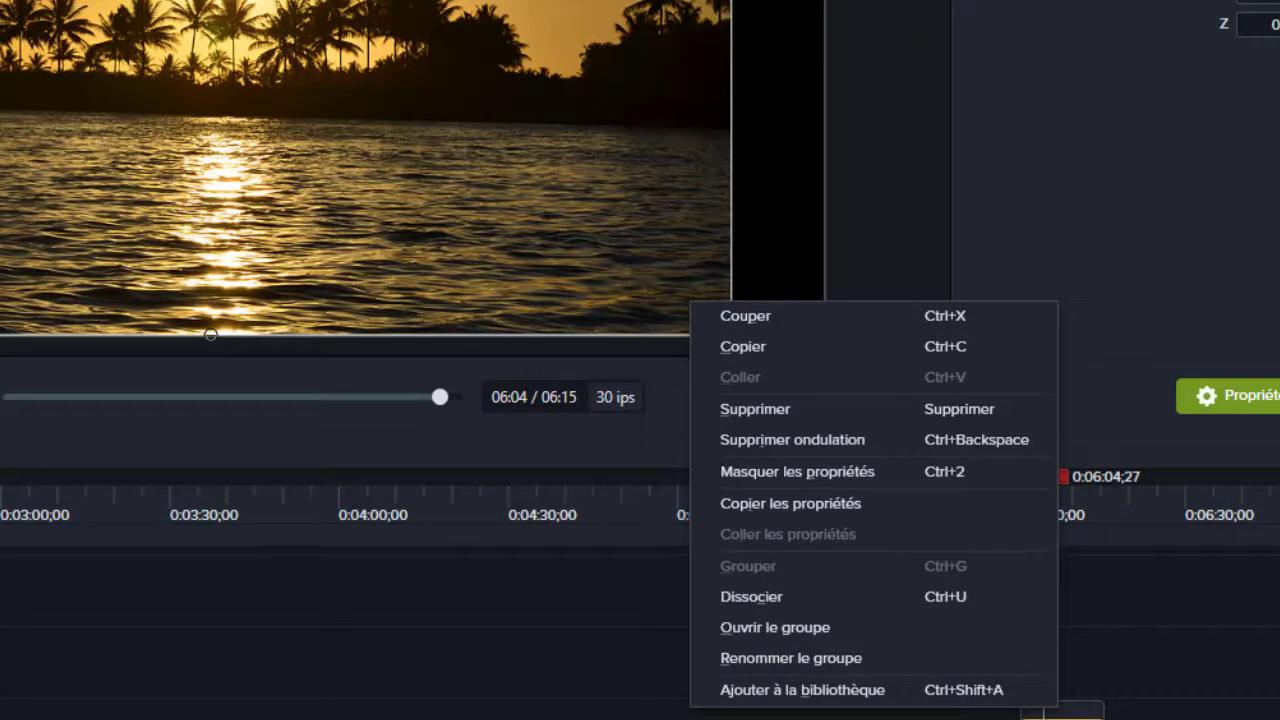
pyautogui.click(886, 596)
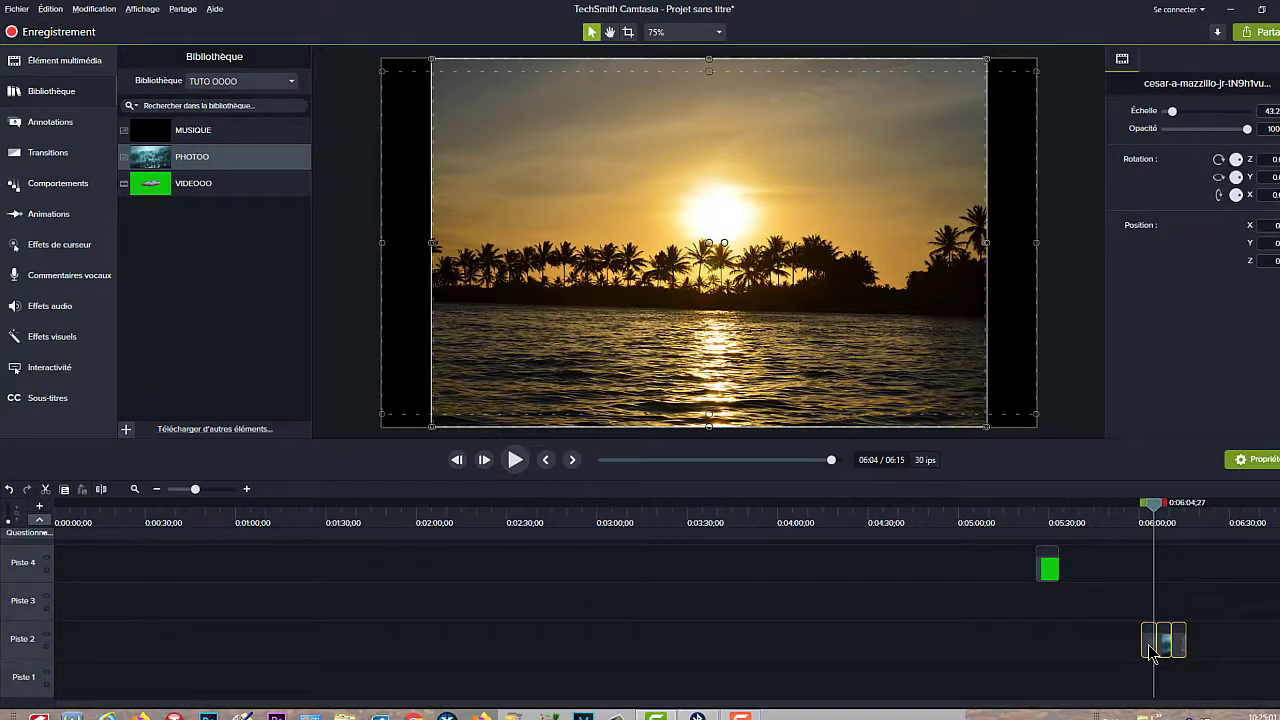
pyautogui.moveTo(1150, 648); pyautogui.dragTo(1136, 642)
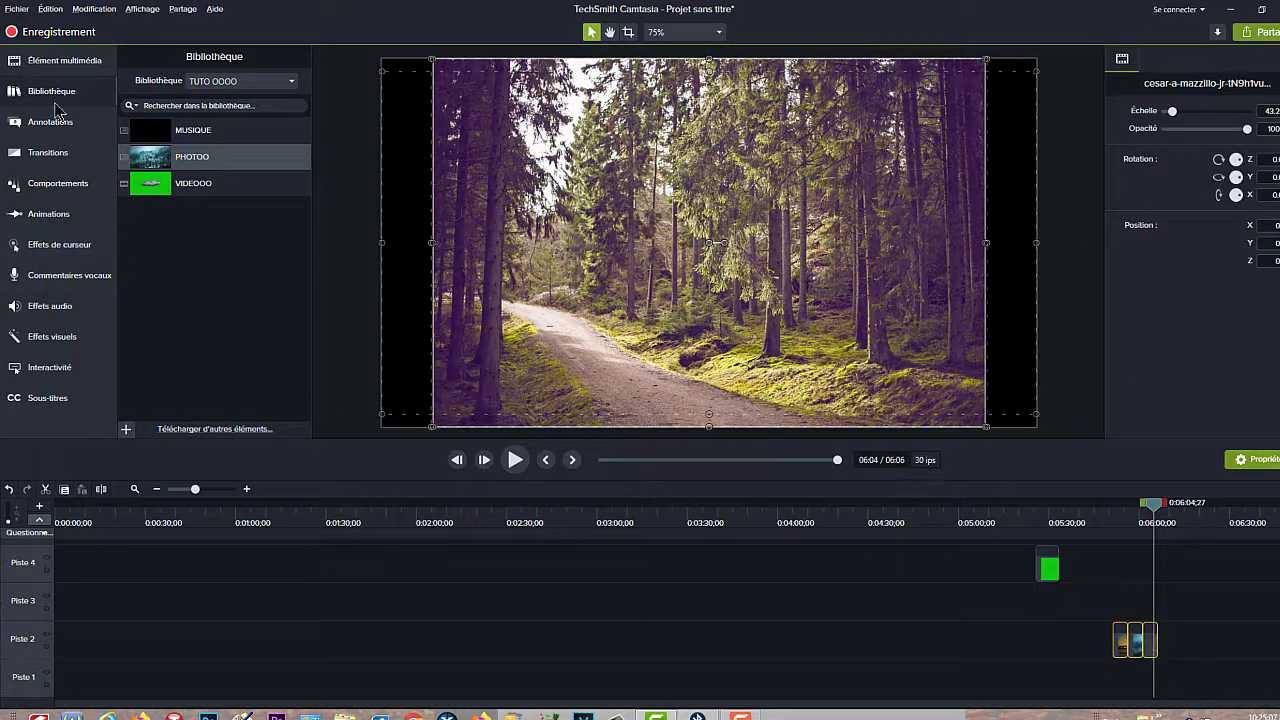
# Add MUSIQUE from the TUTO OOOO library at the 0:06:04;27 playhead and ungroup it into its separate music segments
pyautogui.click(206, 132)
pyautogui.rightClick(208, 136)
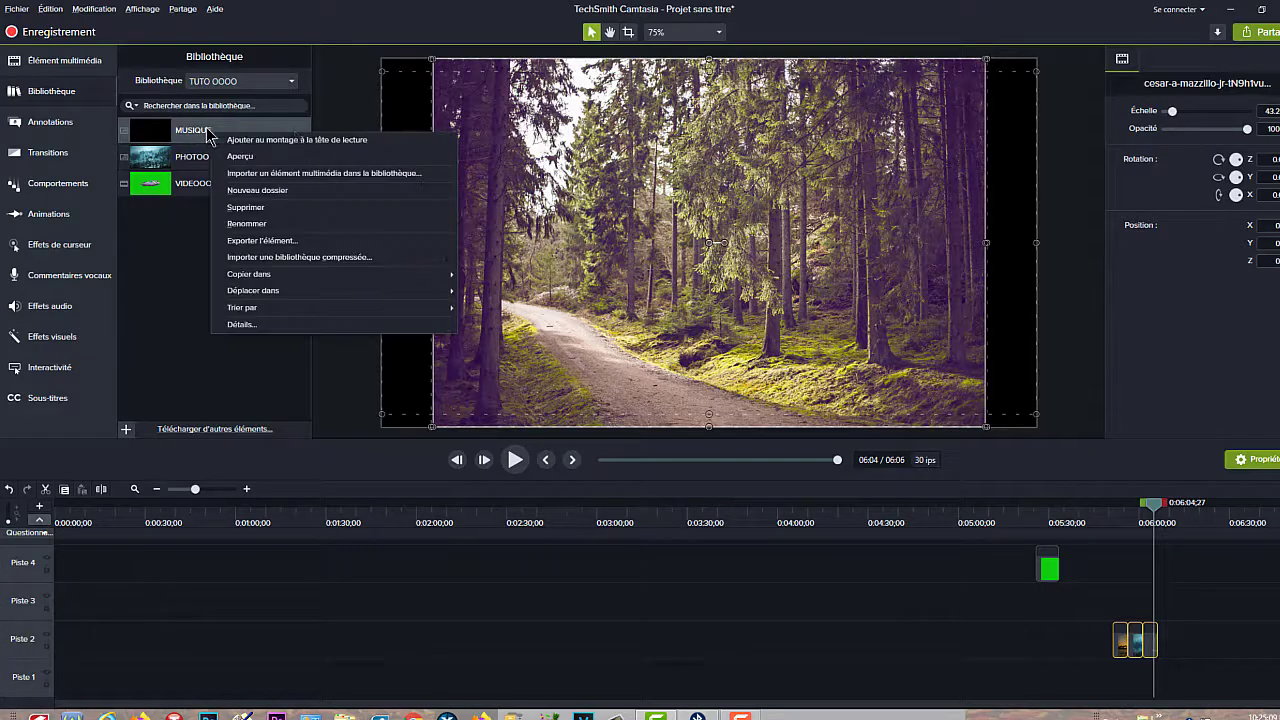
pyautogui.click(290, 142)
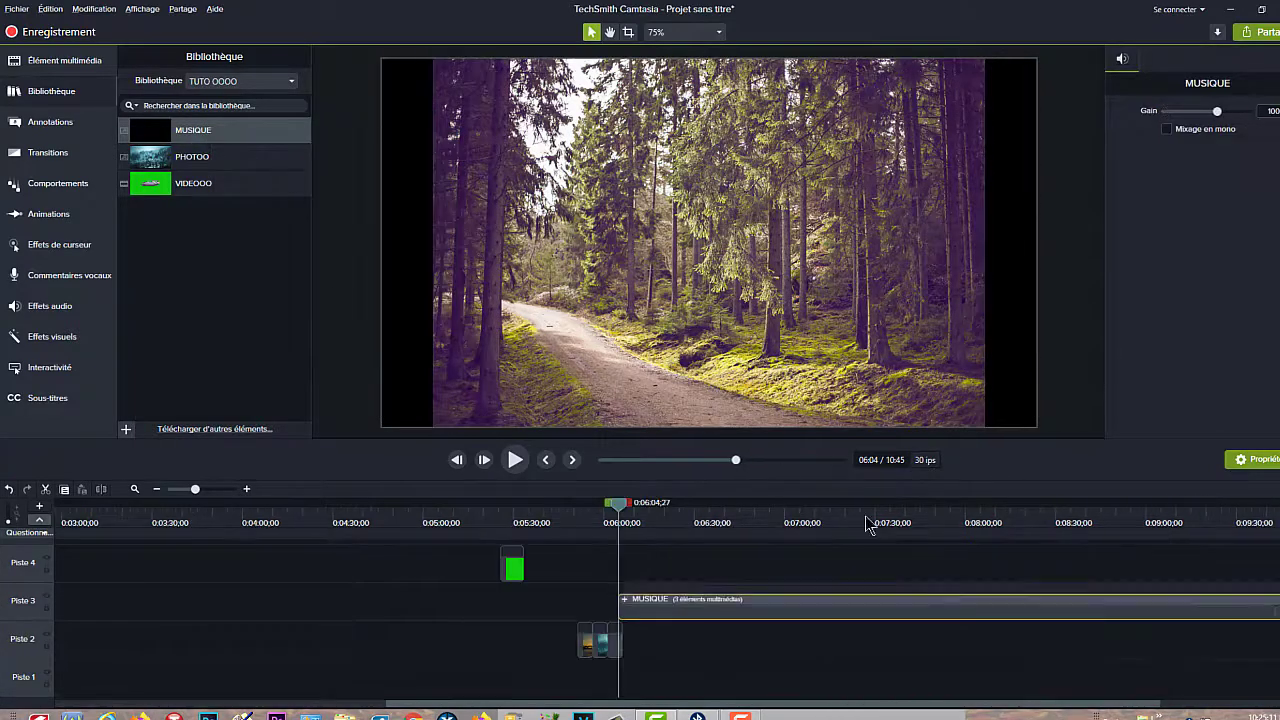
pyautogui.rightClick(780, 609)
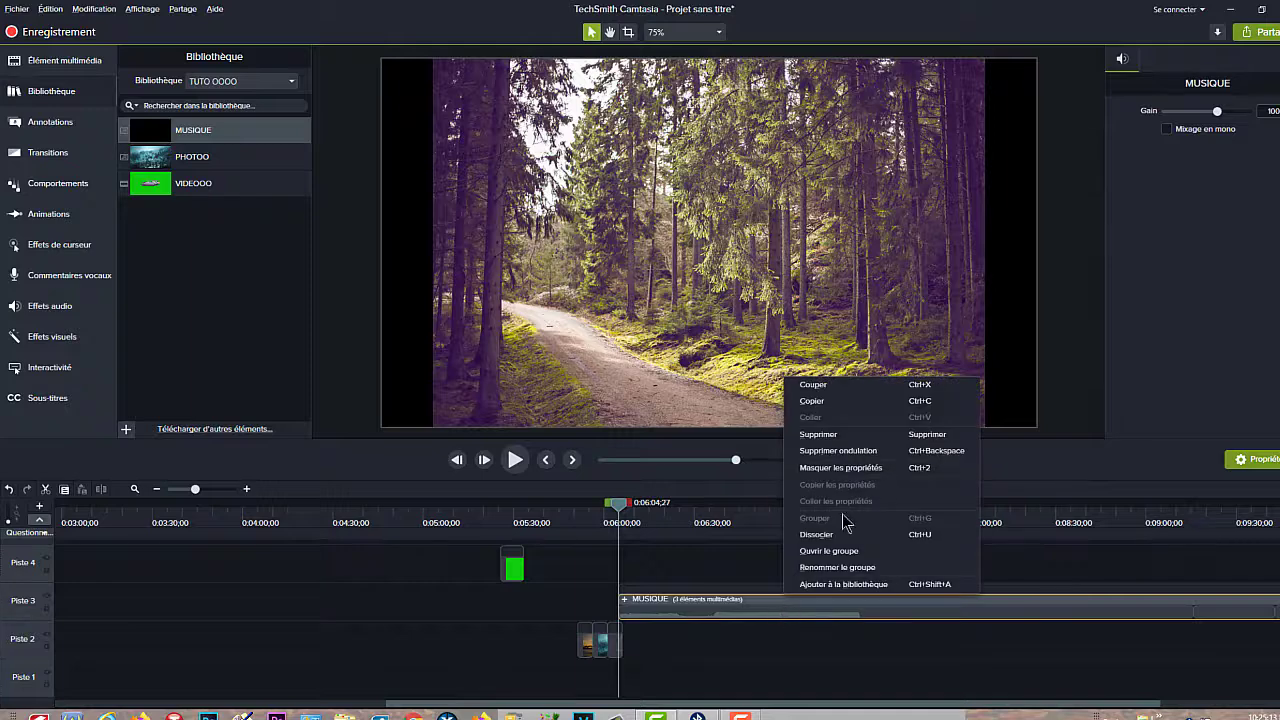
pyautogui.click(875, 536)
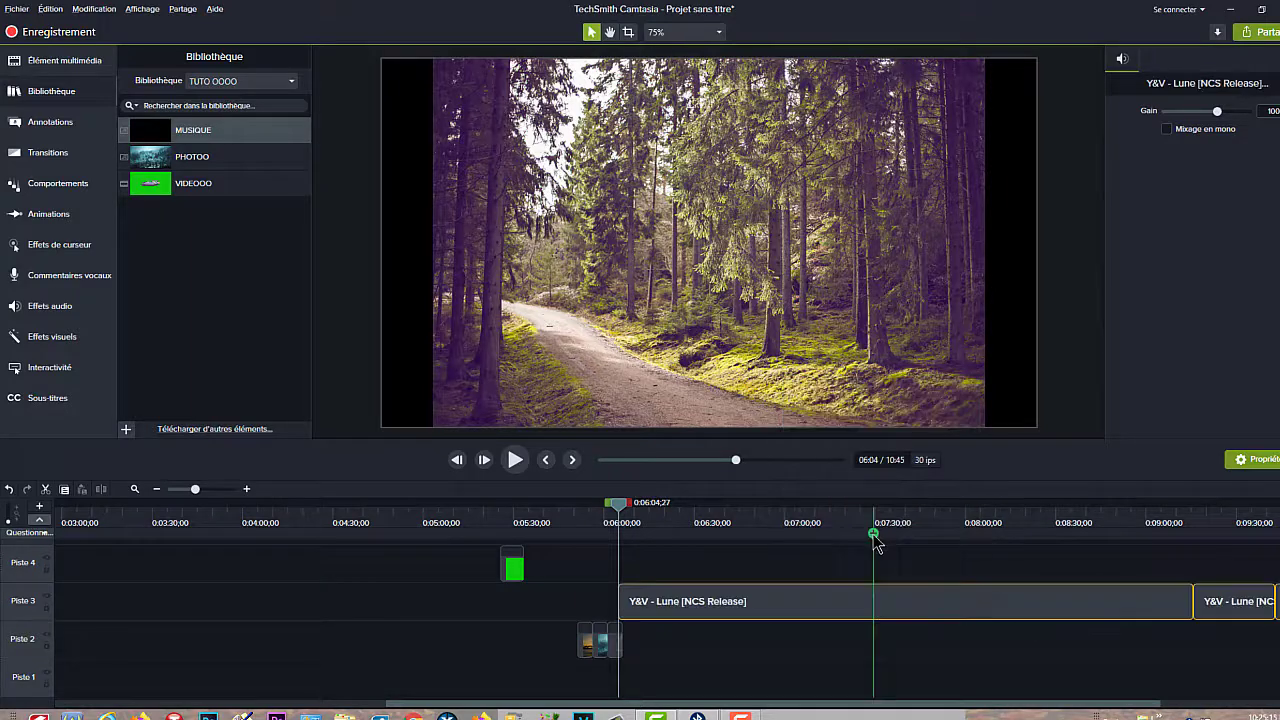
# Pull the short second music segment out of Piste 3, delete it, and close the gap with the last segment
pyautogui.click(1247, 603)
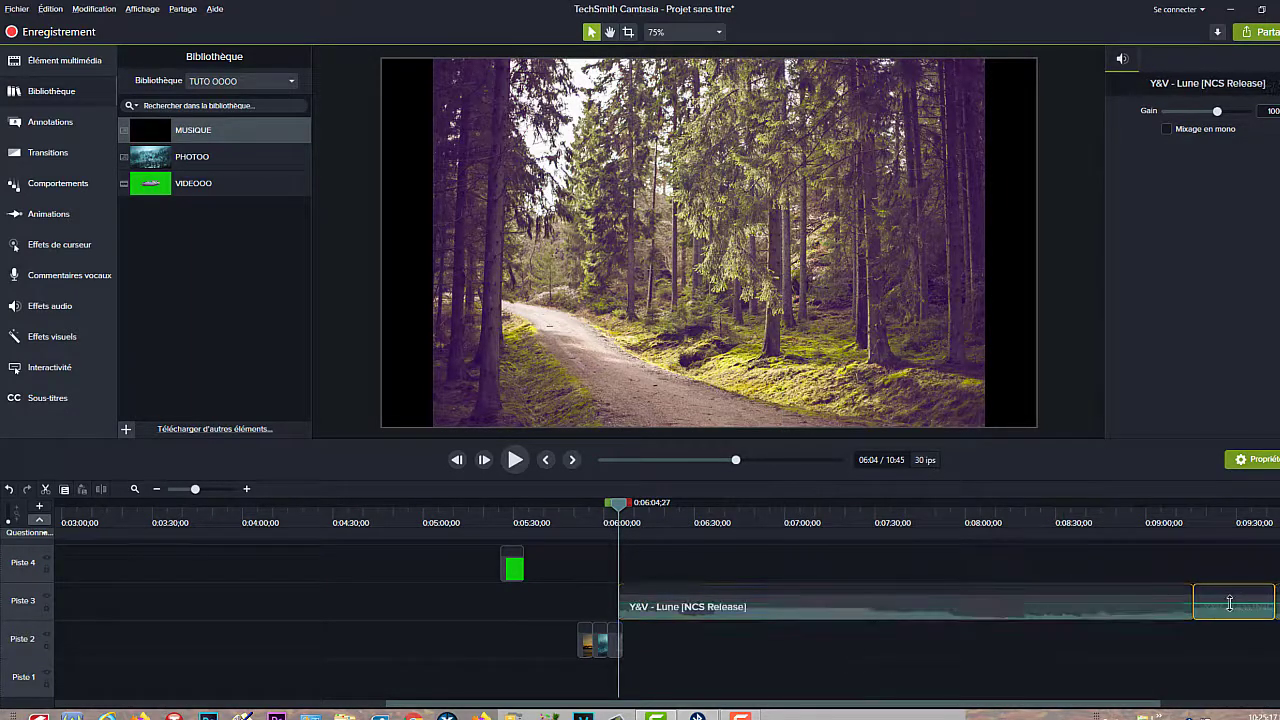
pyautogui.moveTo(1240, 612); pyautogui.dragTo(945, 650)
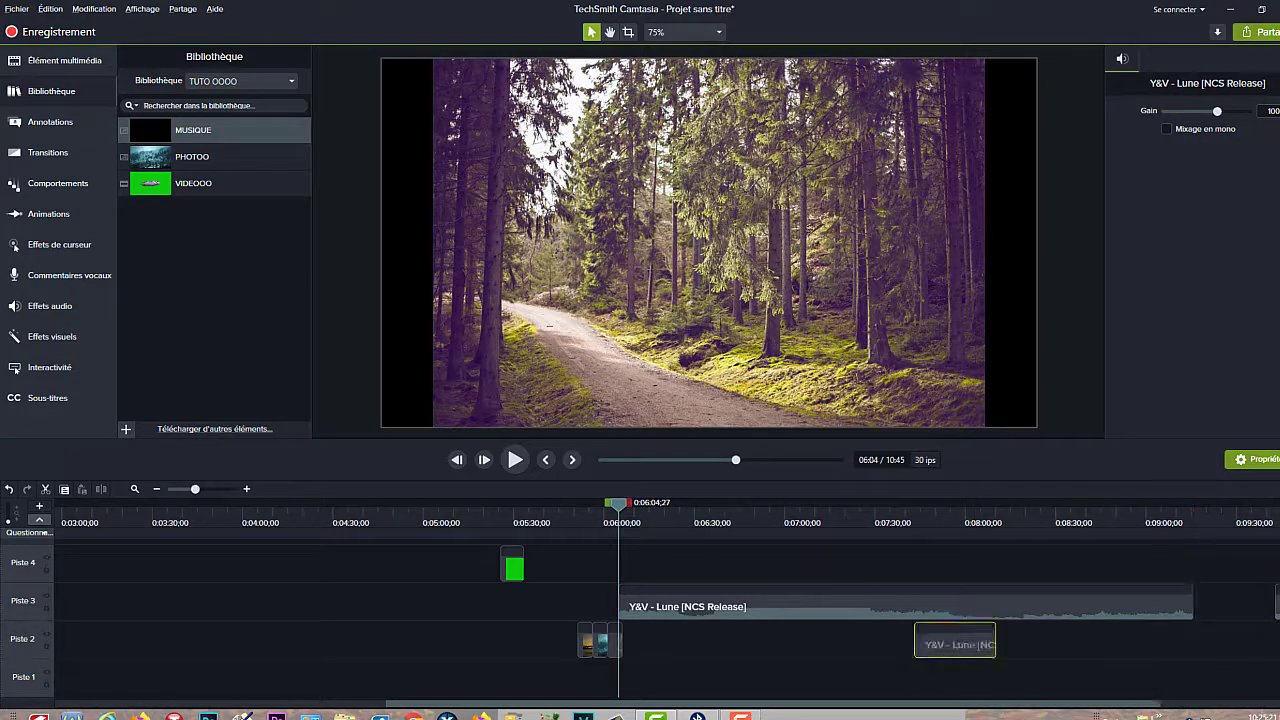
pyautogui.hotkey('ctrl', 'z')
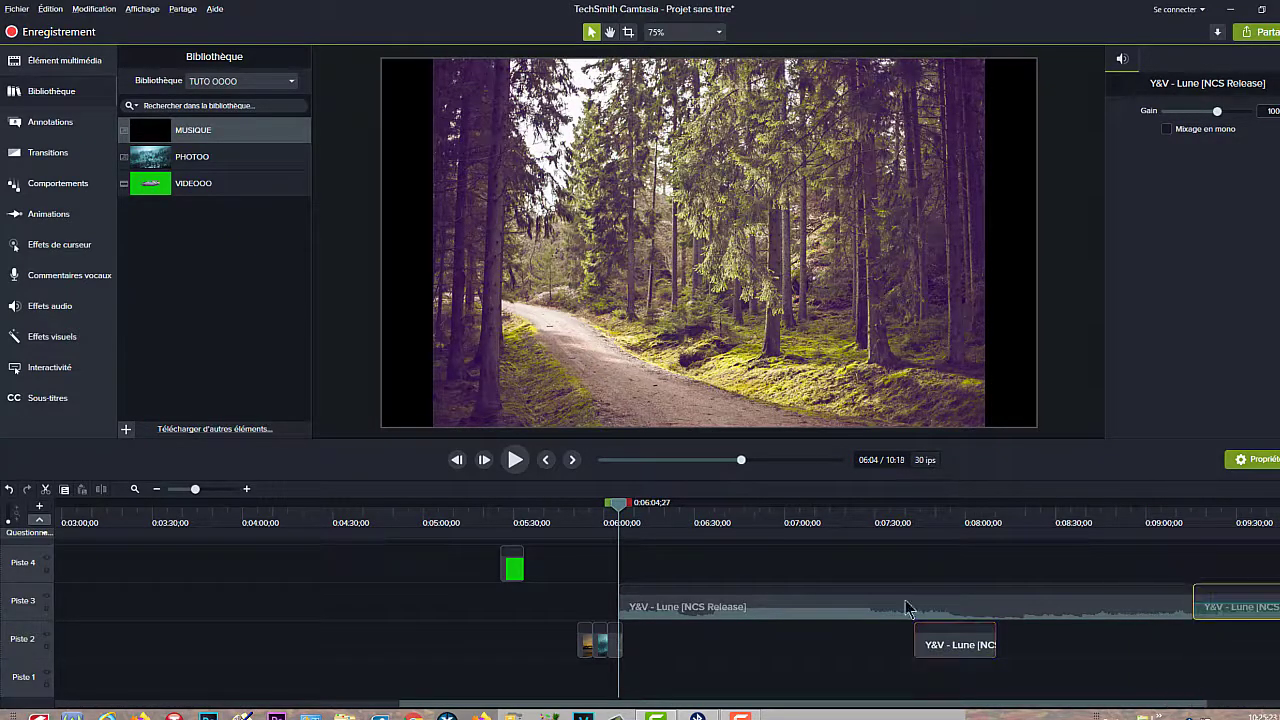
pyautogui.moveTo(948, 649); pyautogui.dragTo(792, 645)
pyautogui.rightClick(792, 645)
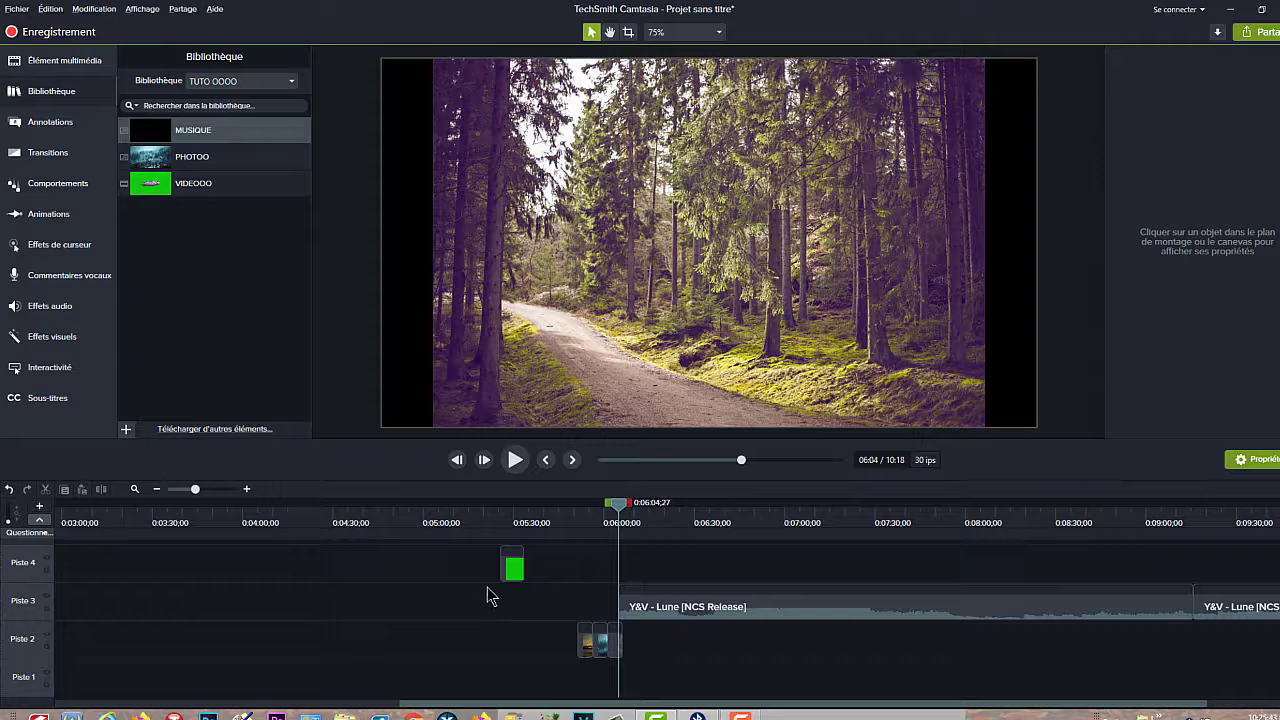
# Try to delete the VIDEOOO item from the TUTO OOOO library while its clip is still on Piste 4
pyautogui.click(168, 185)
pyautogui.rightClick(204, 180)
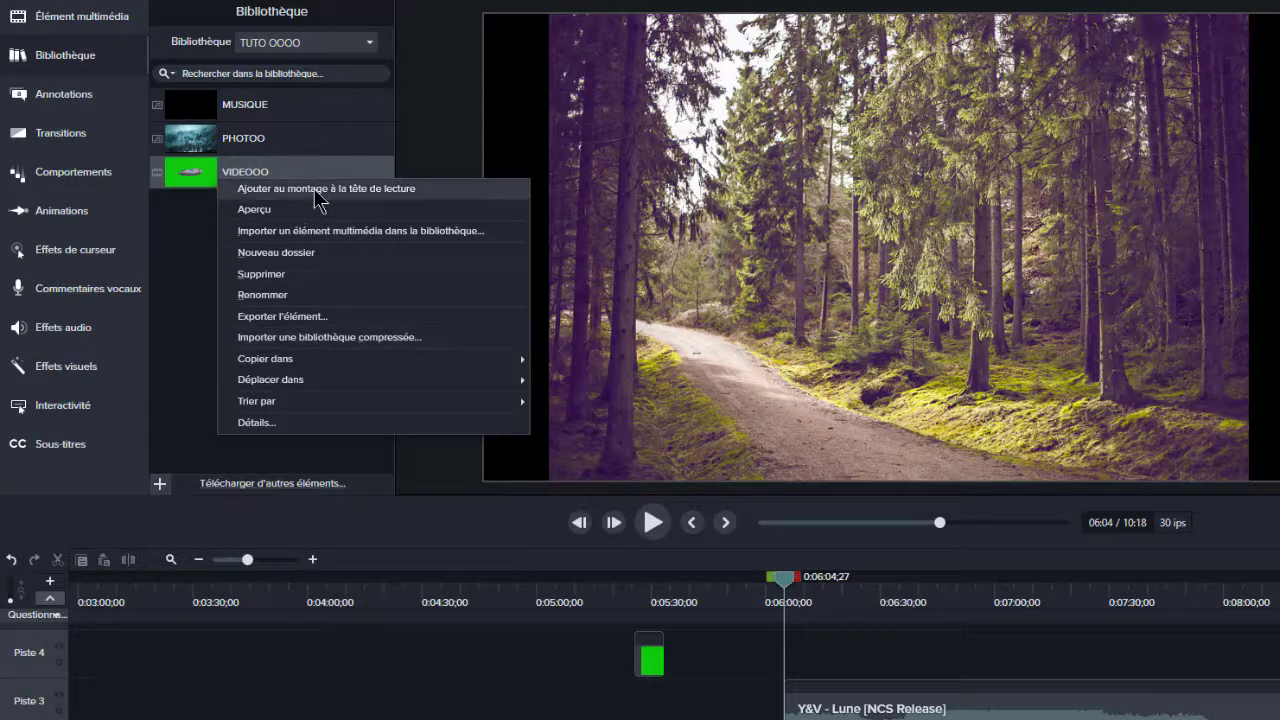
pyautogui.click(330, 277)
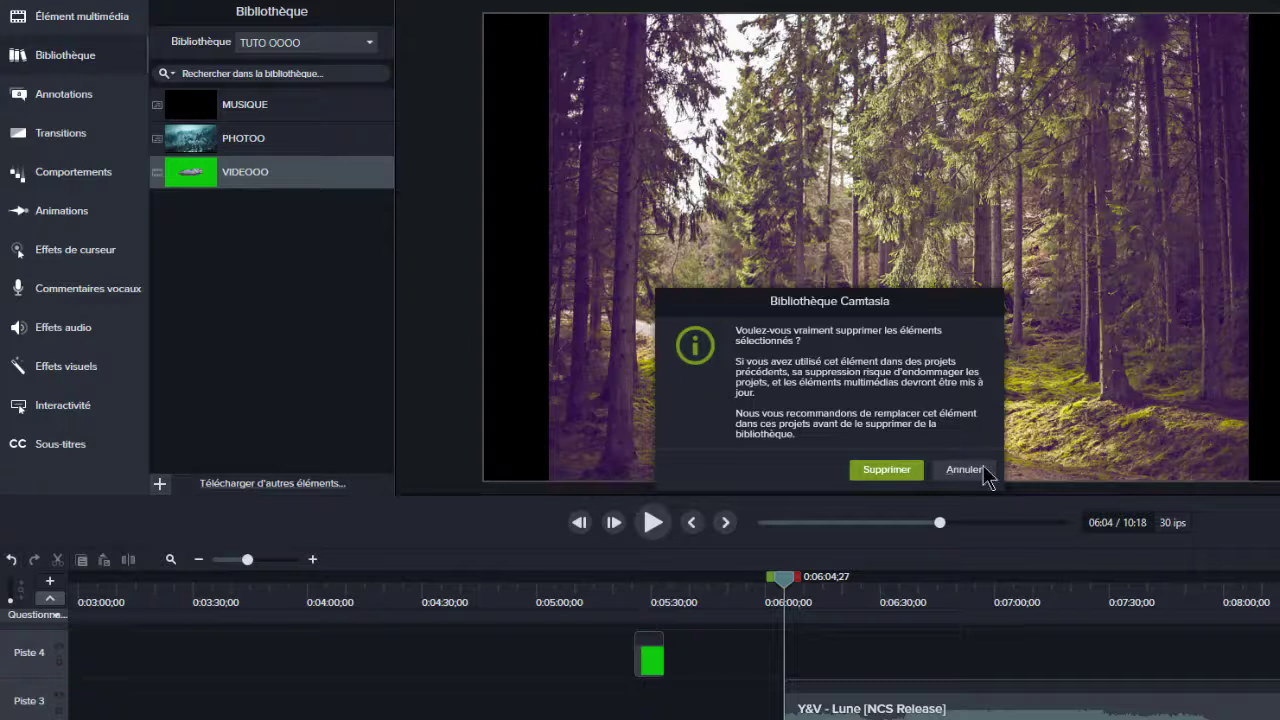
pyautogui.click(891, 470)
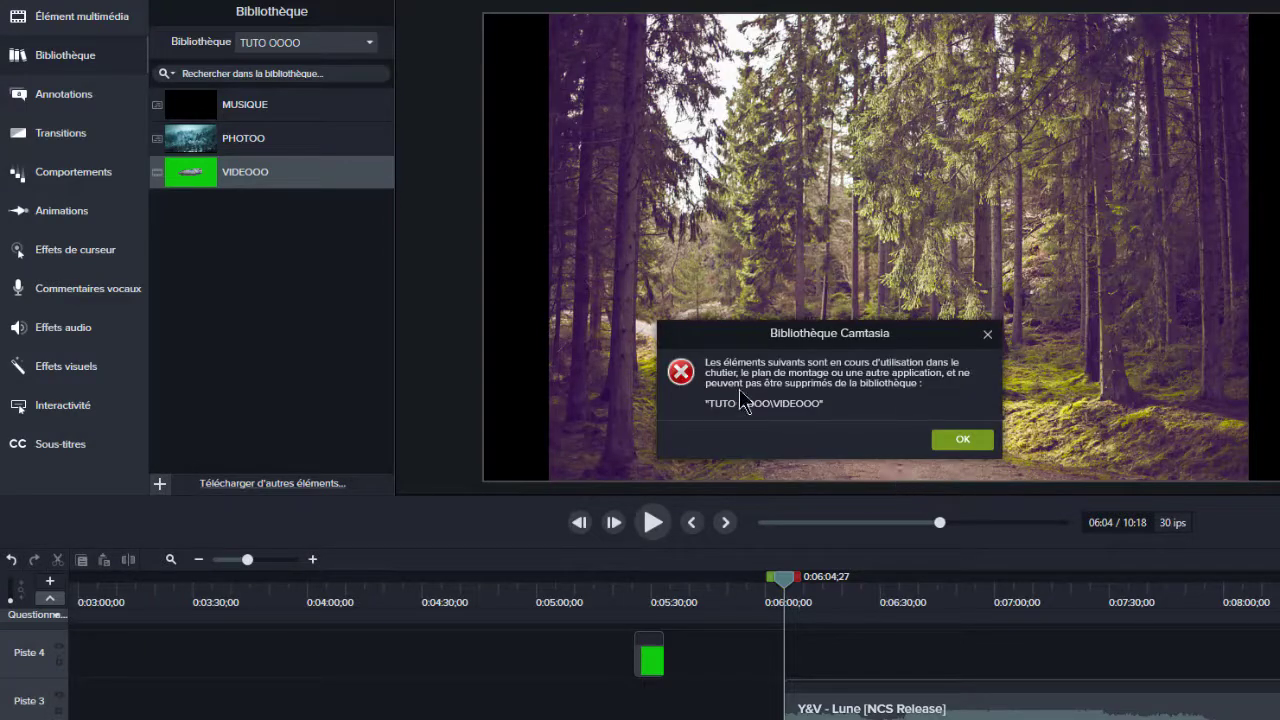
pyautogui.click(651, 660)
pyautogui.click(962, 439)
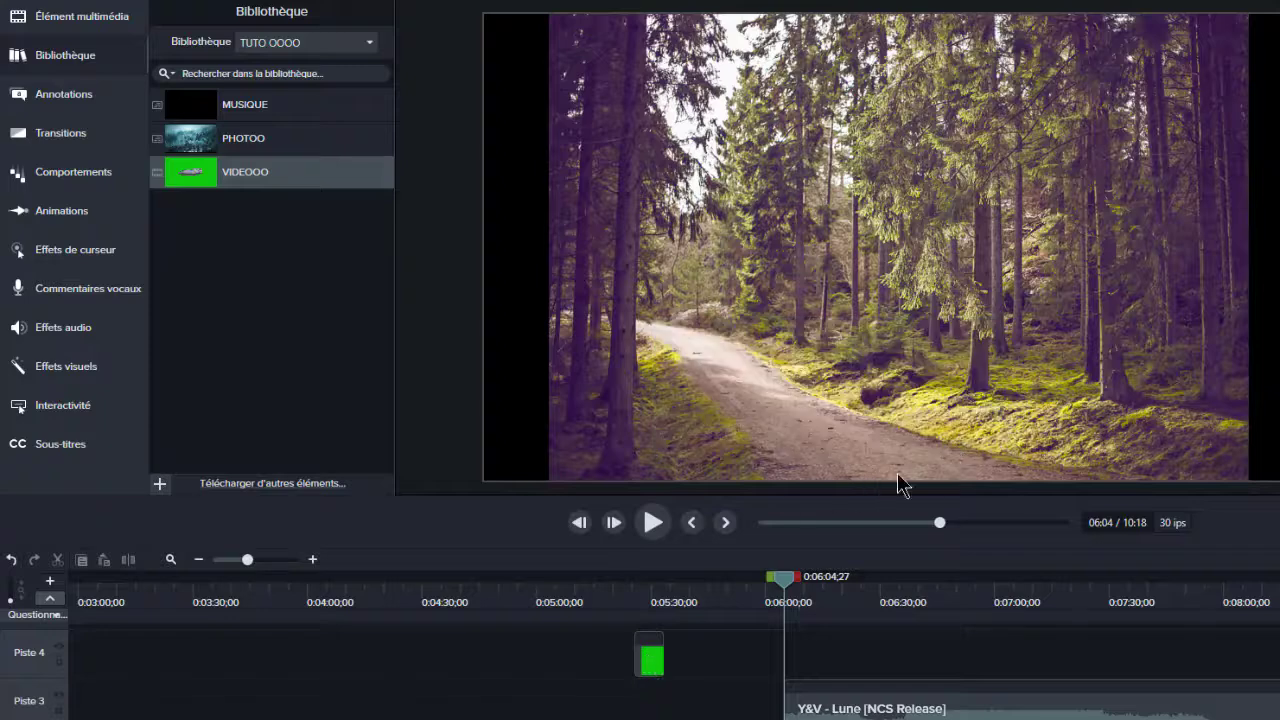
# Delete the VIDEOOO clip from Piste 4 and retry removing the VIDEOOO item from the library
pyautogui.rightClick(648, 662)
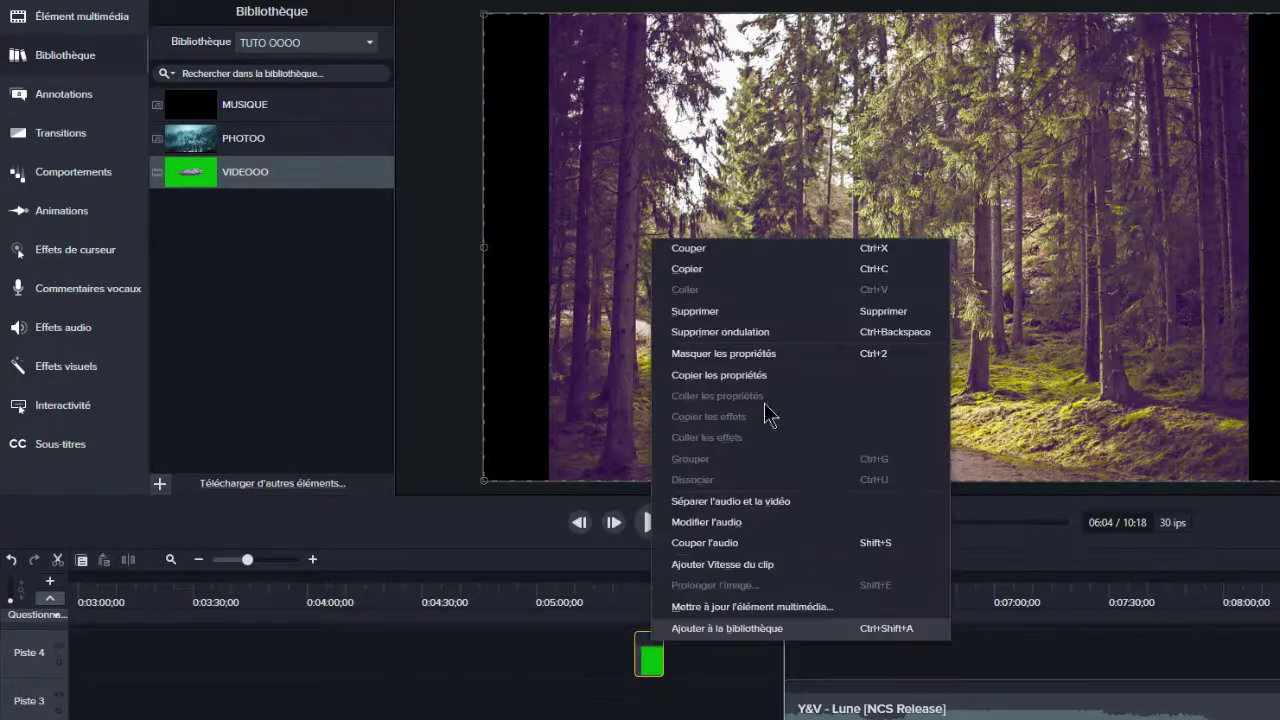
pyautogui.click(757, 314)
pyautogui.rightClick(241, 174)
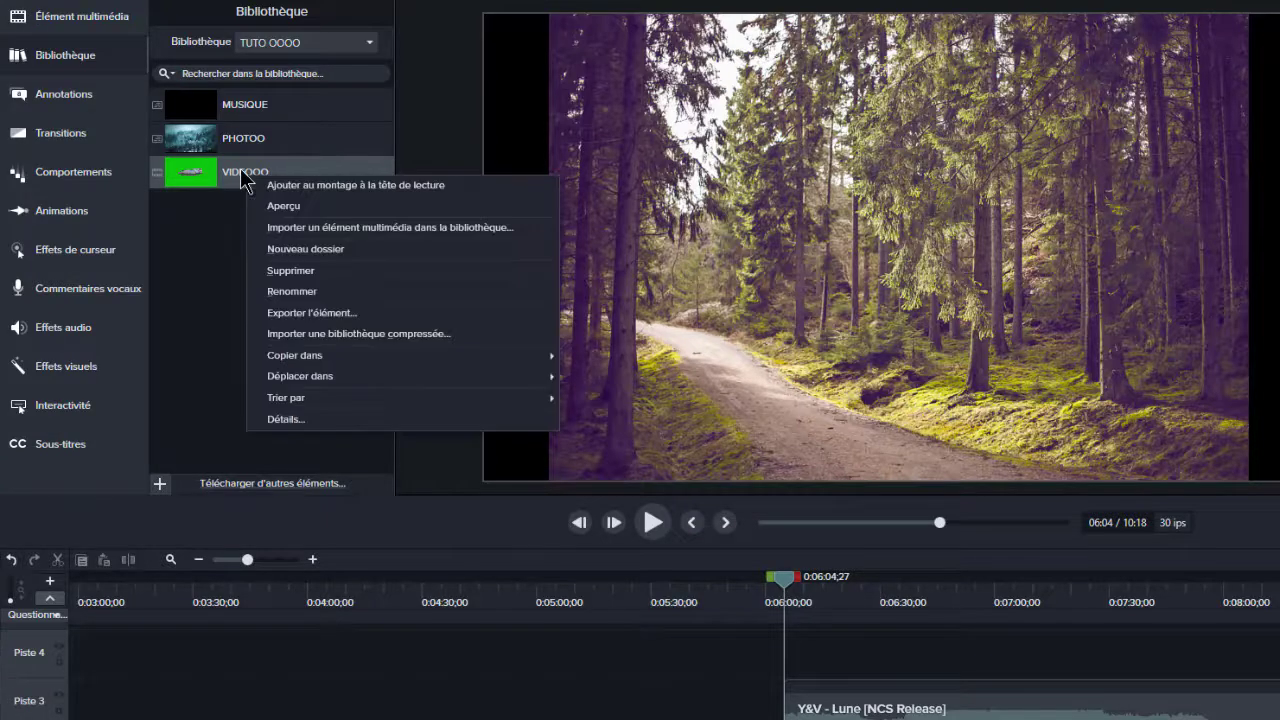
pyautogui.click(391, 272)
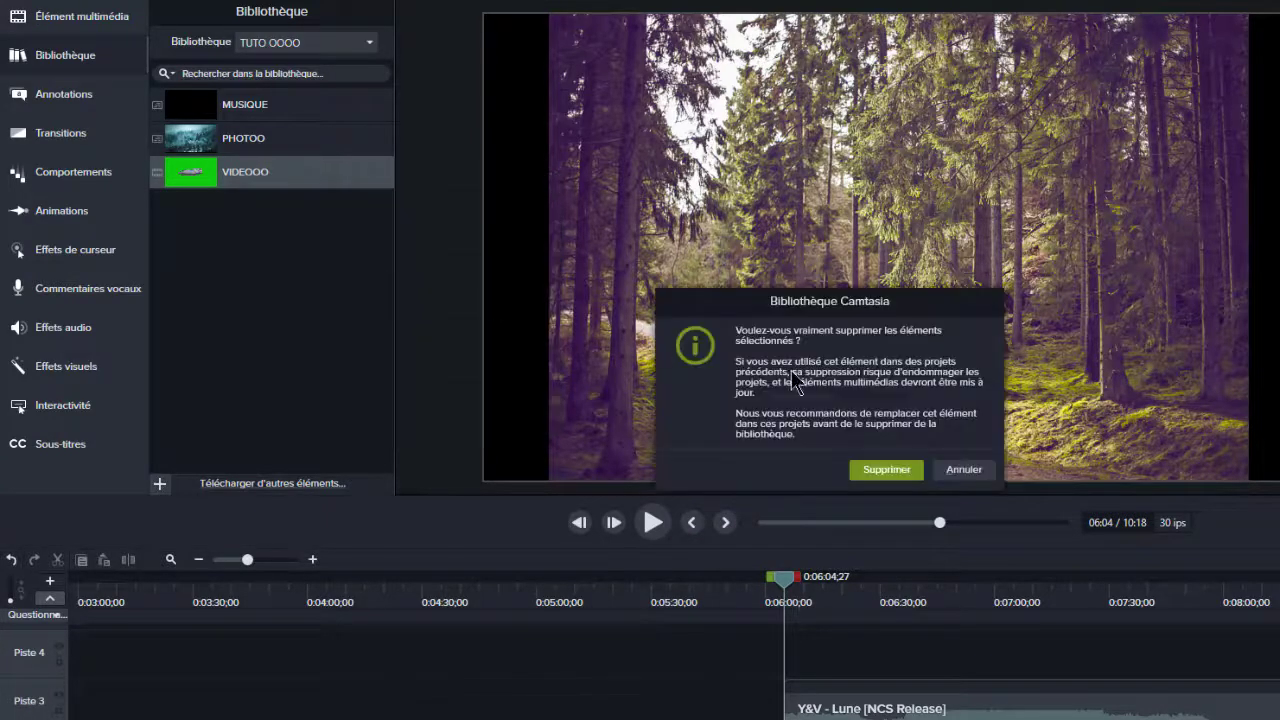
pyautogui.click(905, 470)
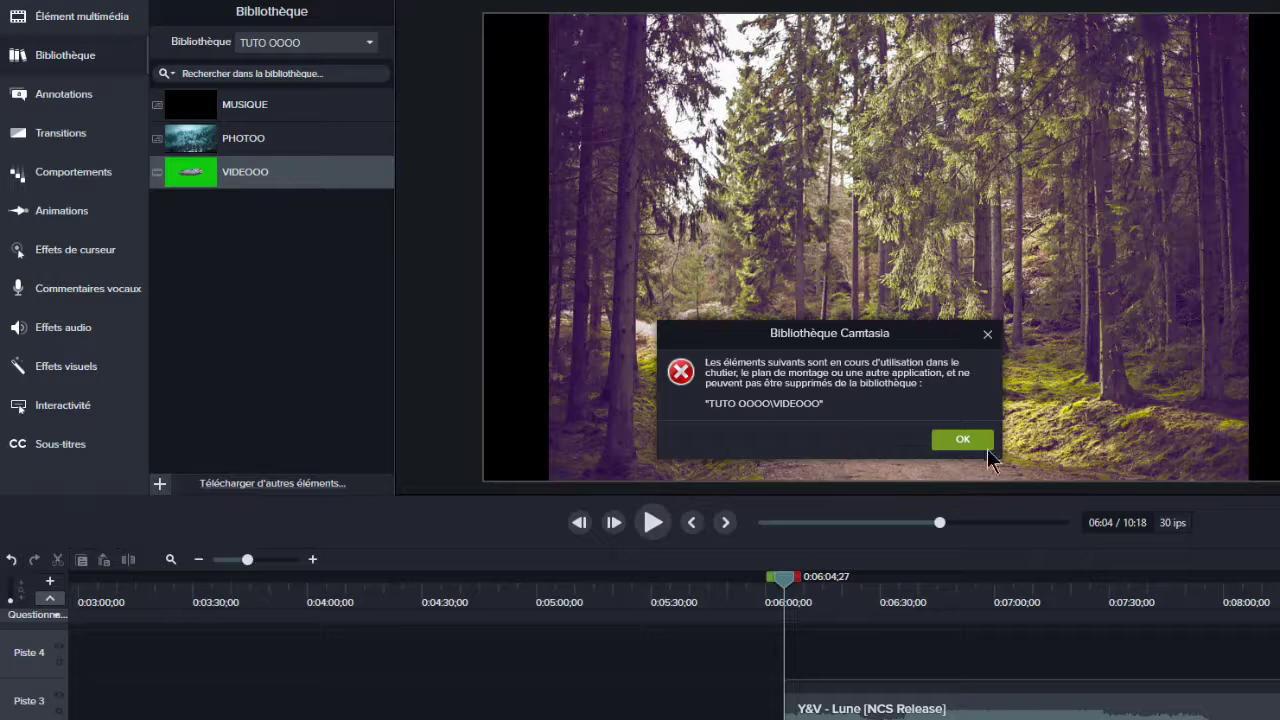
pyautogui.click(1116, 690)
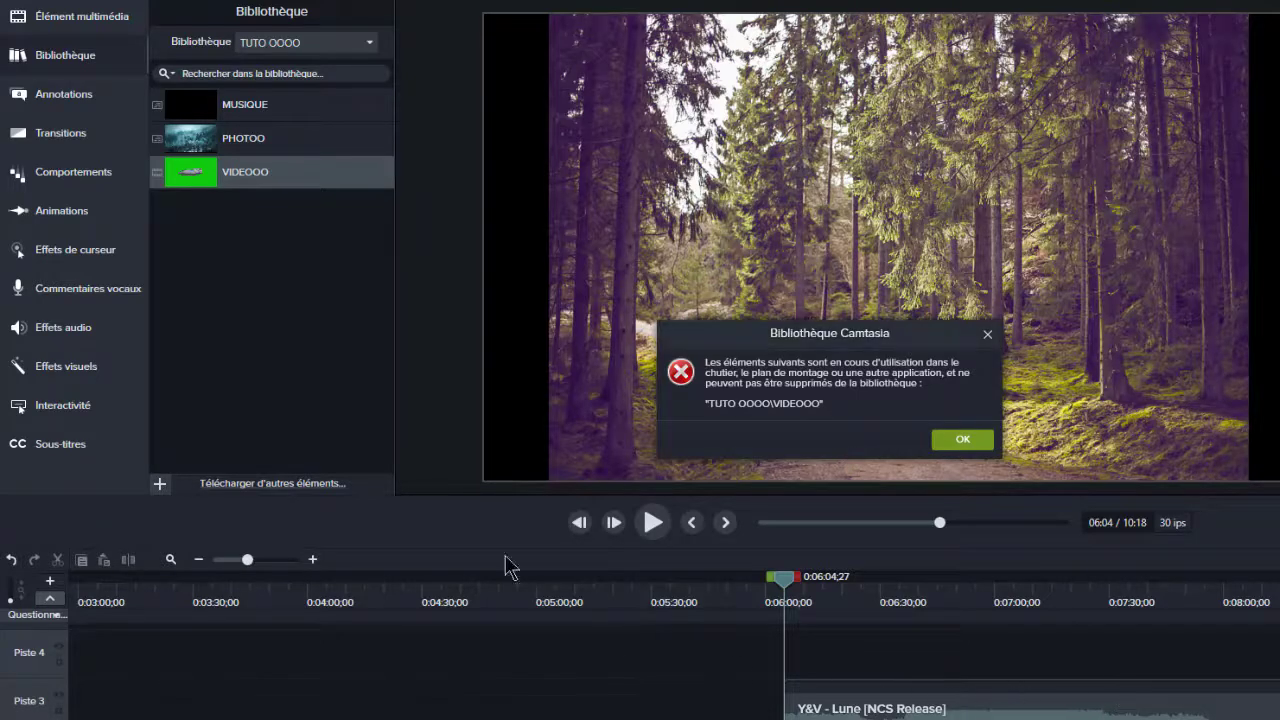
# Try once more to delete VIDEOOO from the TUTO OOOO library and dismiss the alert
pyautogui.rightClick(281, 172)
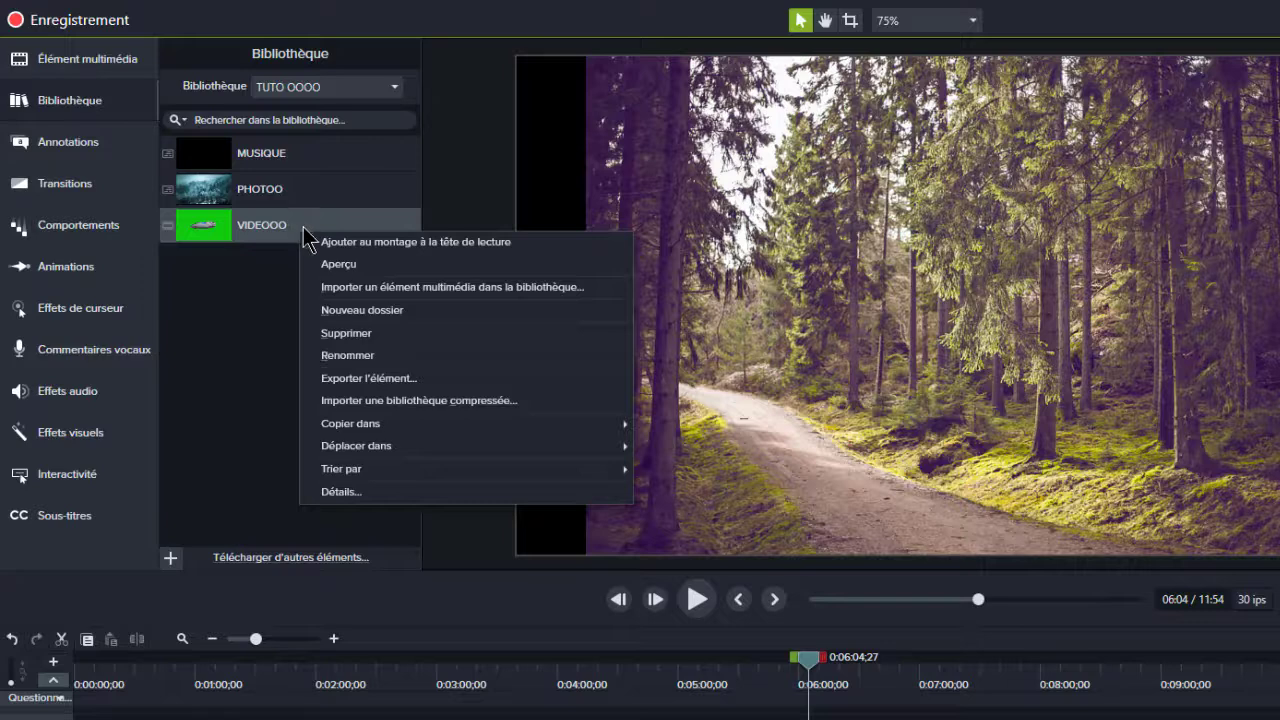
pyautogui.click(256, 232)
pyautogui.rightClick(258, 230)
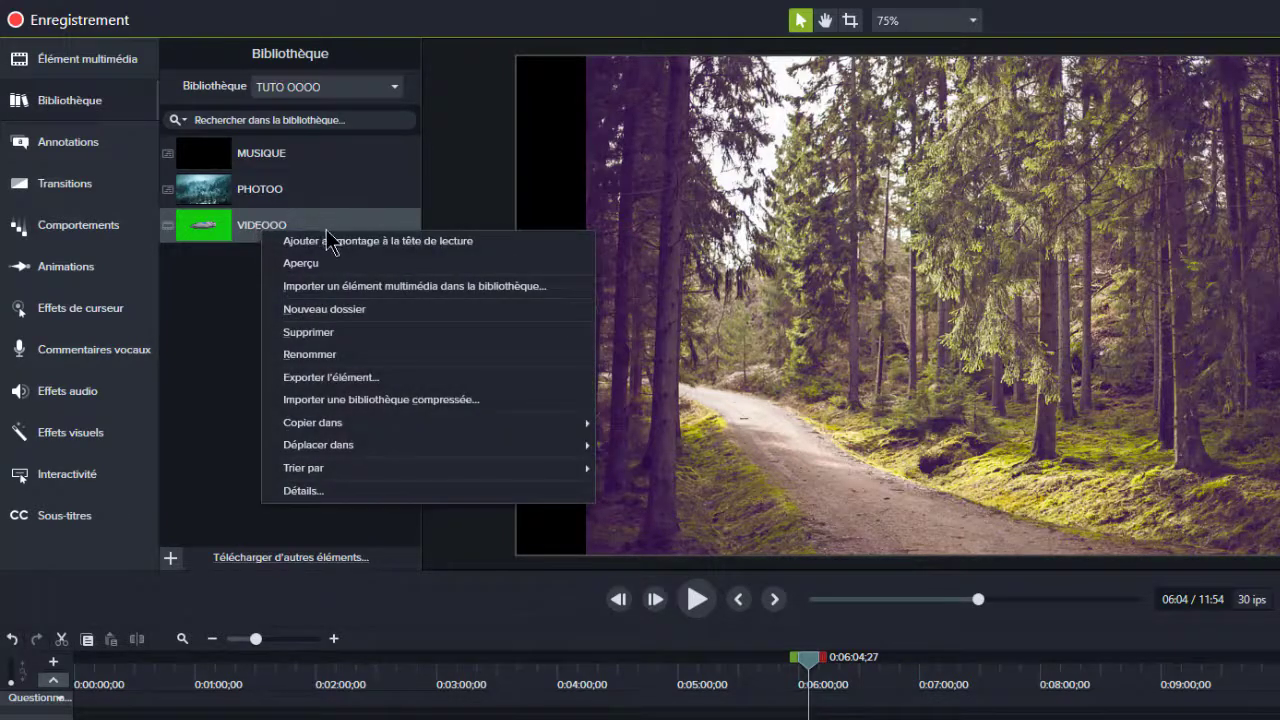
pyautogui.click(390, 334)
pyautogui.click(942, 541)
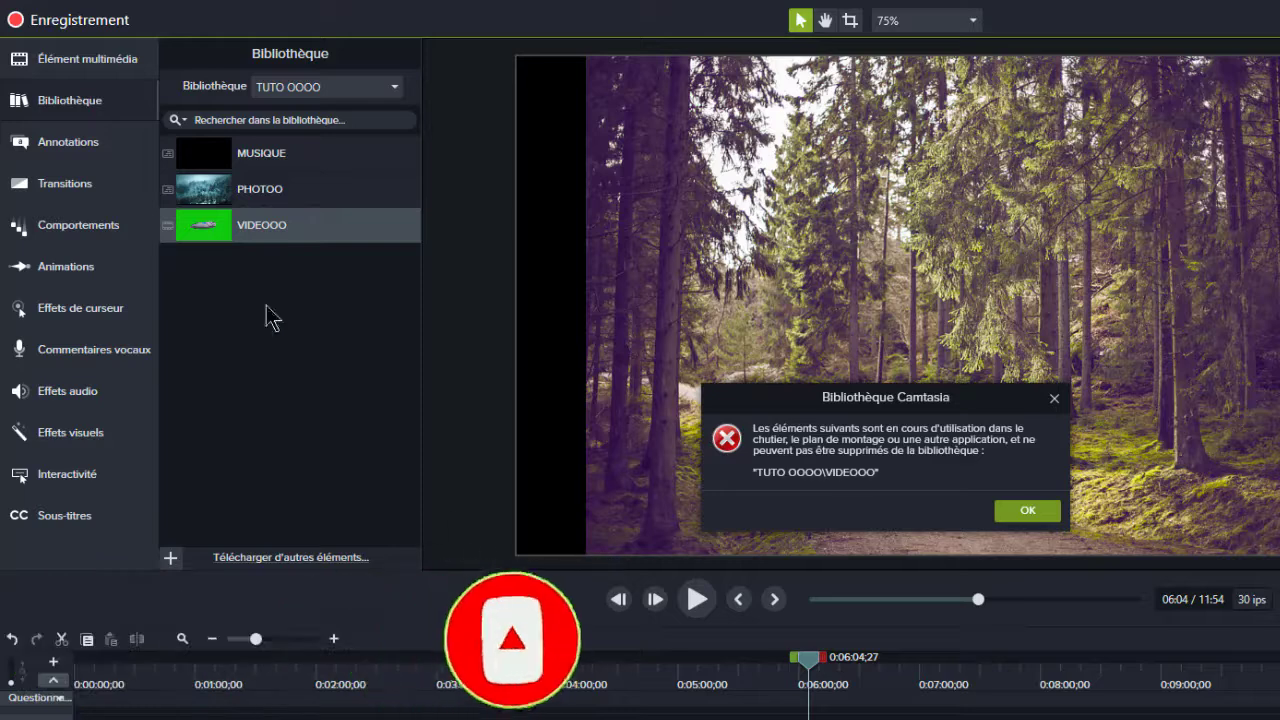
pyautogui.click(78, 62)
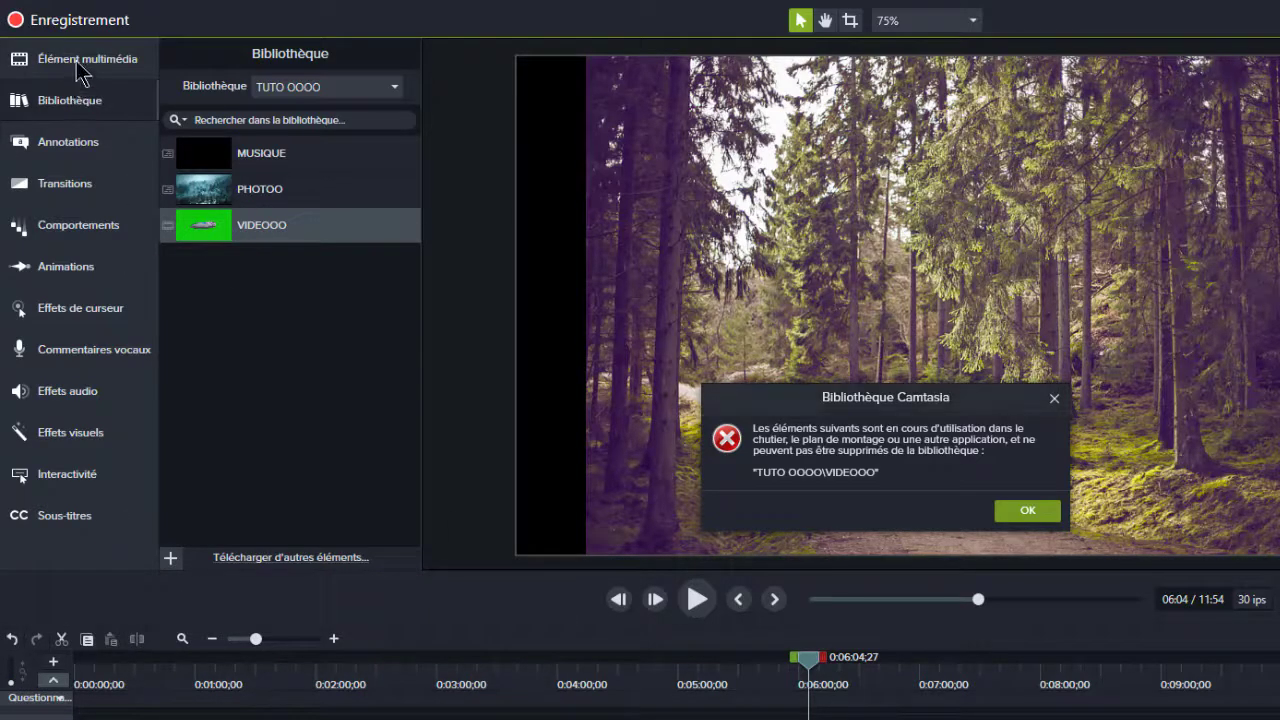
pyautogui.click(1028, 511)
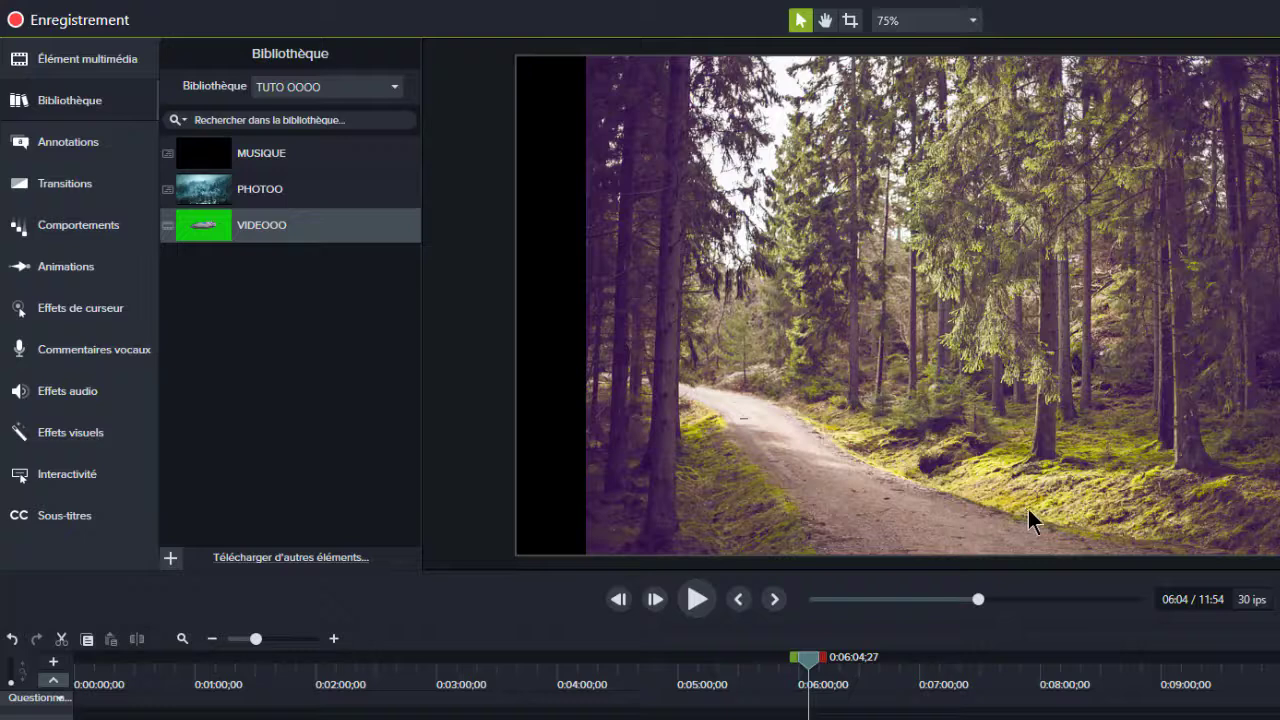
# Delete the green-screen Star Trek spaceship video from the project's media bin
pyautogui.click(112, 64)
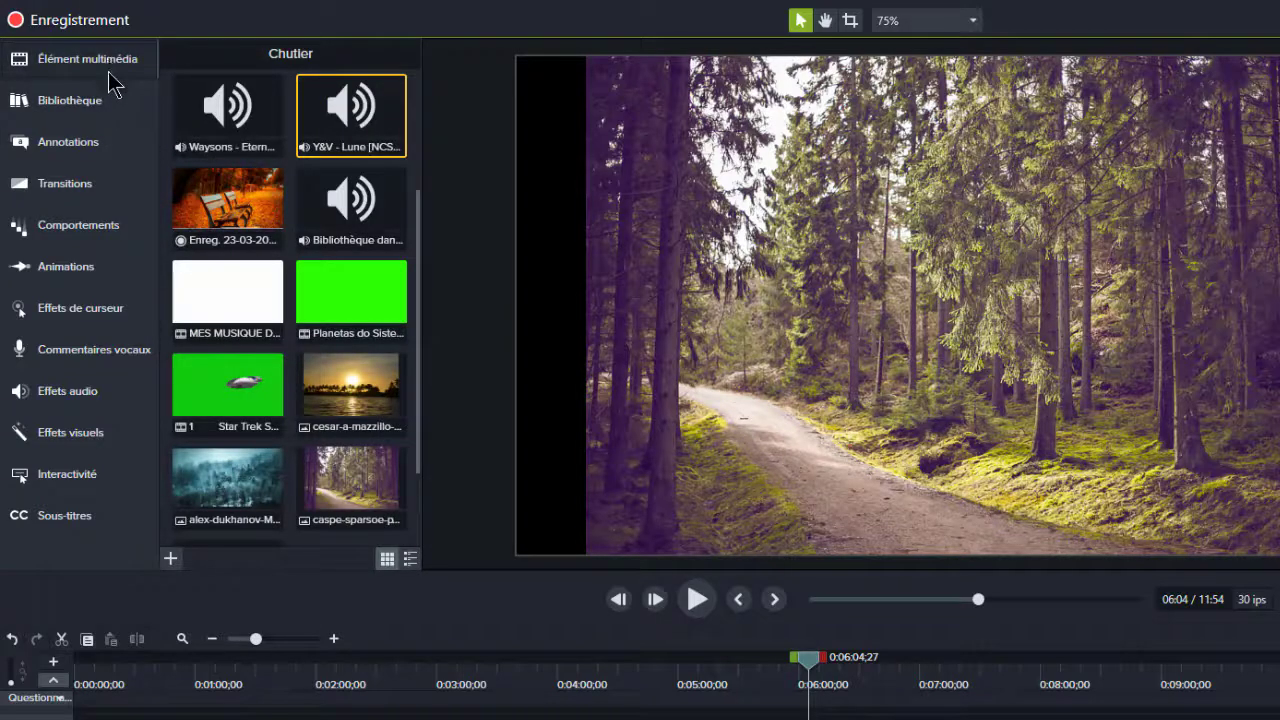
pyautogui.scroll(-1, 420, 380)
pyautogui.moveTo(420, 380); pyautogui.dragTo(418, 505)
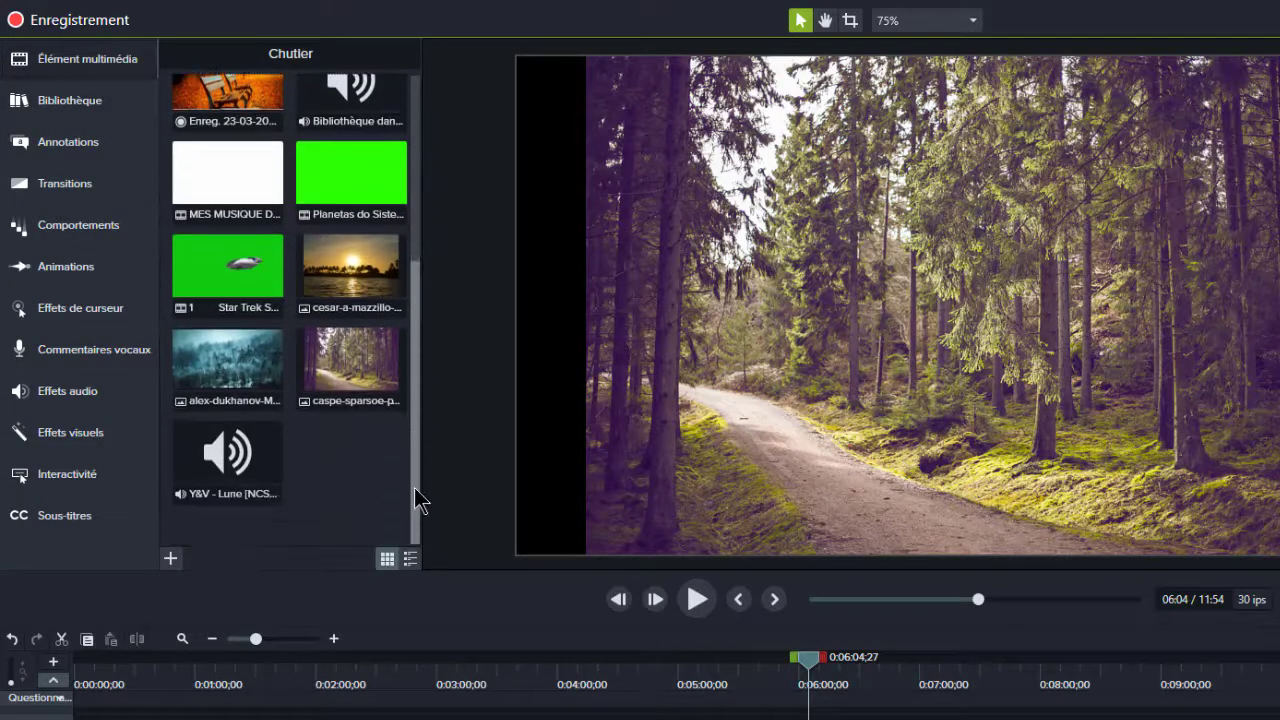
pyautogui.rightClick(230, 284)
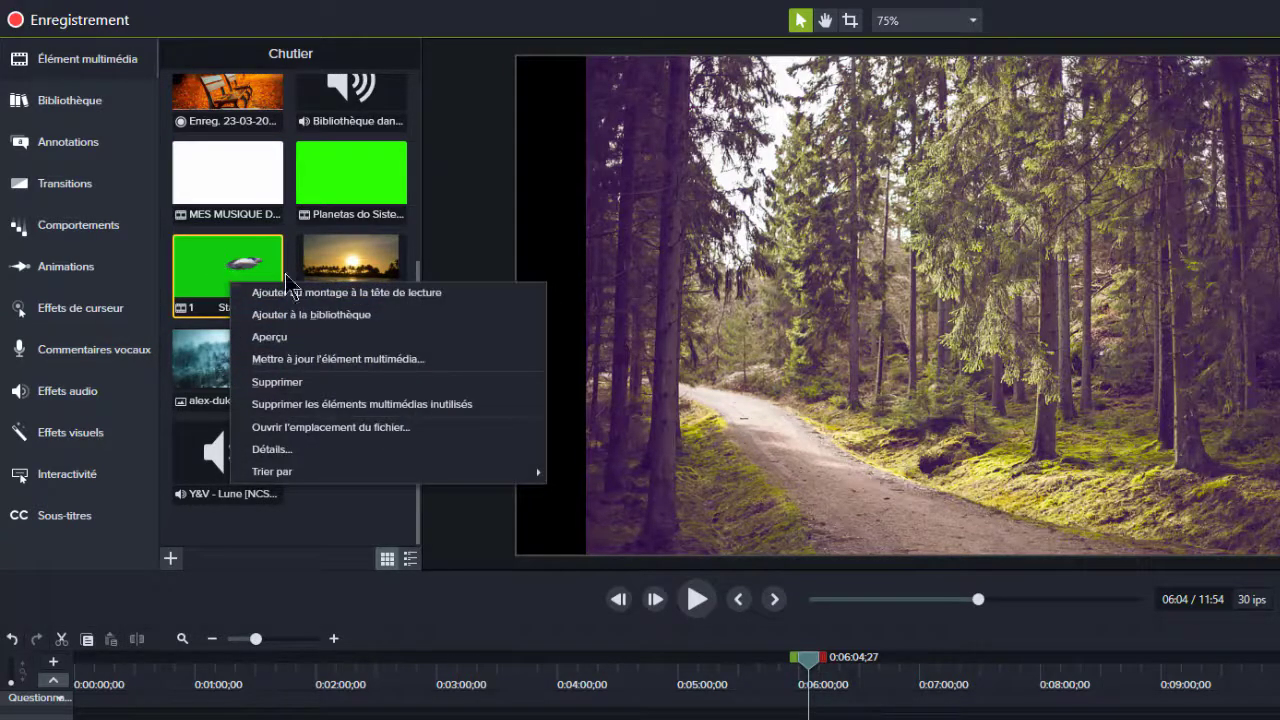
pyautogui.click(345, 382)
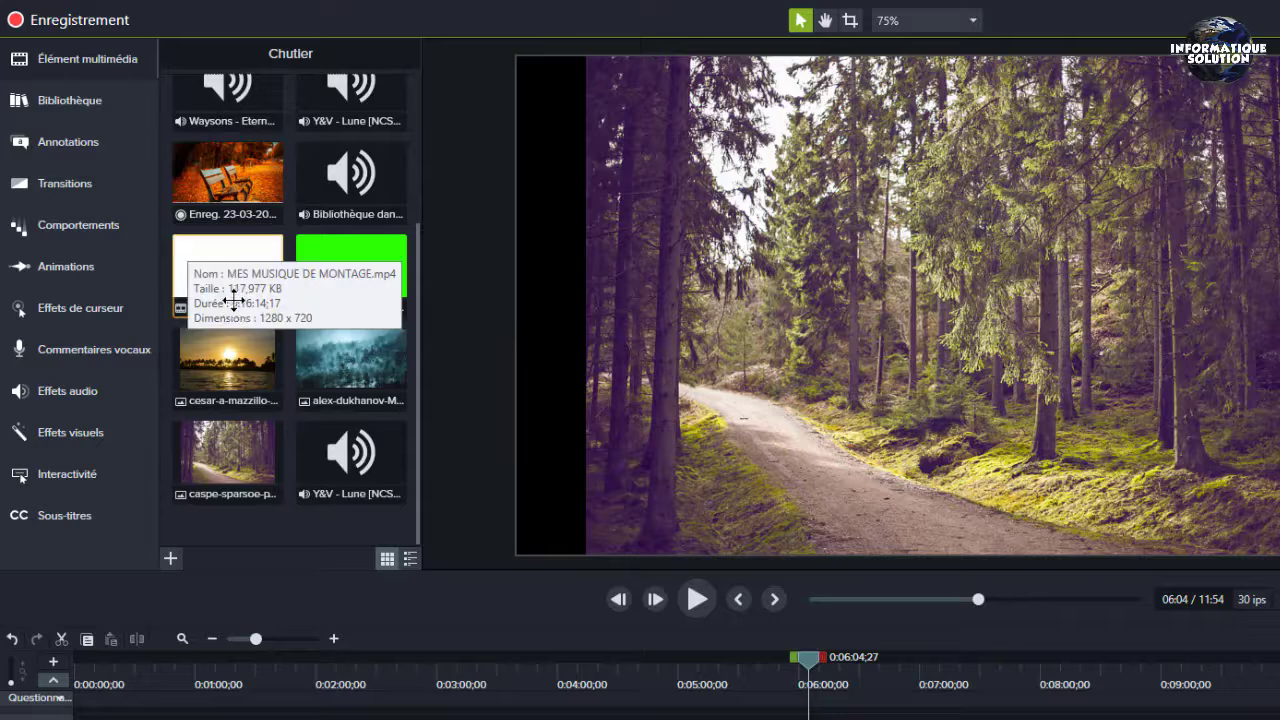
# Delete the VIDEOOO item from the TUTO OOOO library and confirm the deletion
pyautogui.click(86, 118)
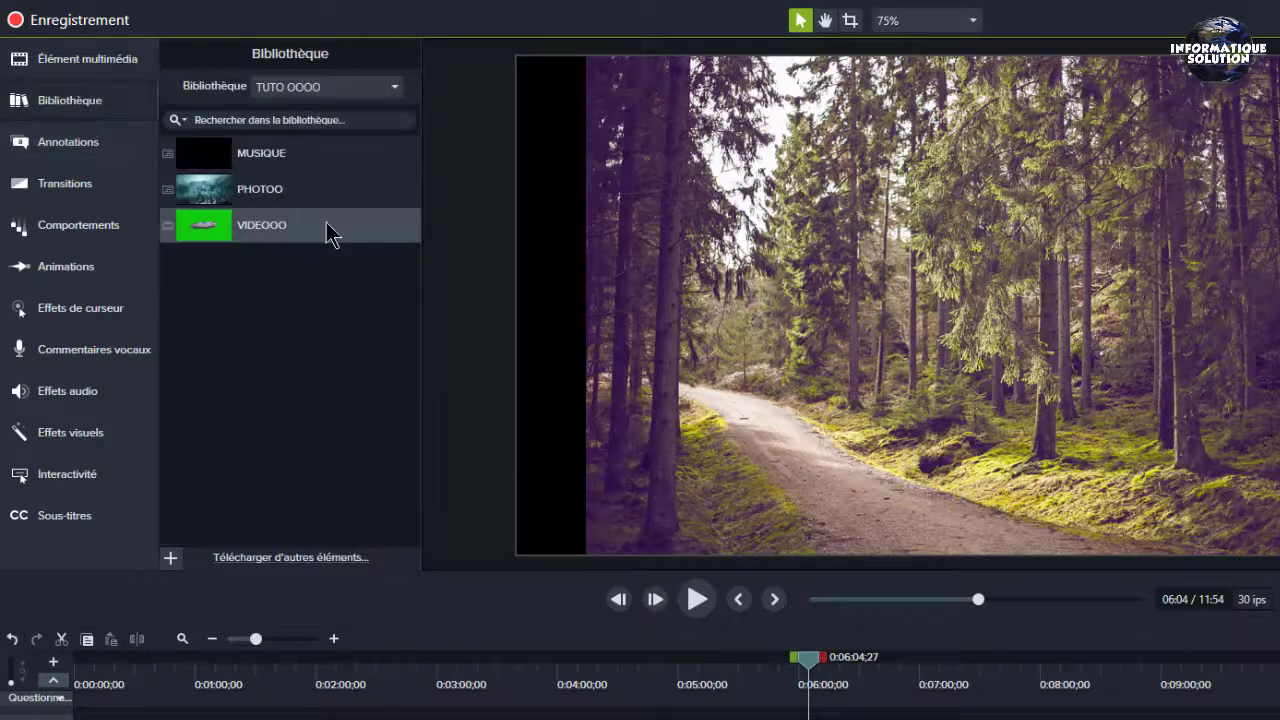
pyautogui.rightClick(287, 232)
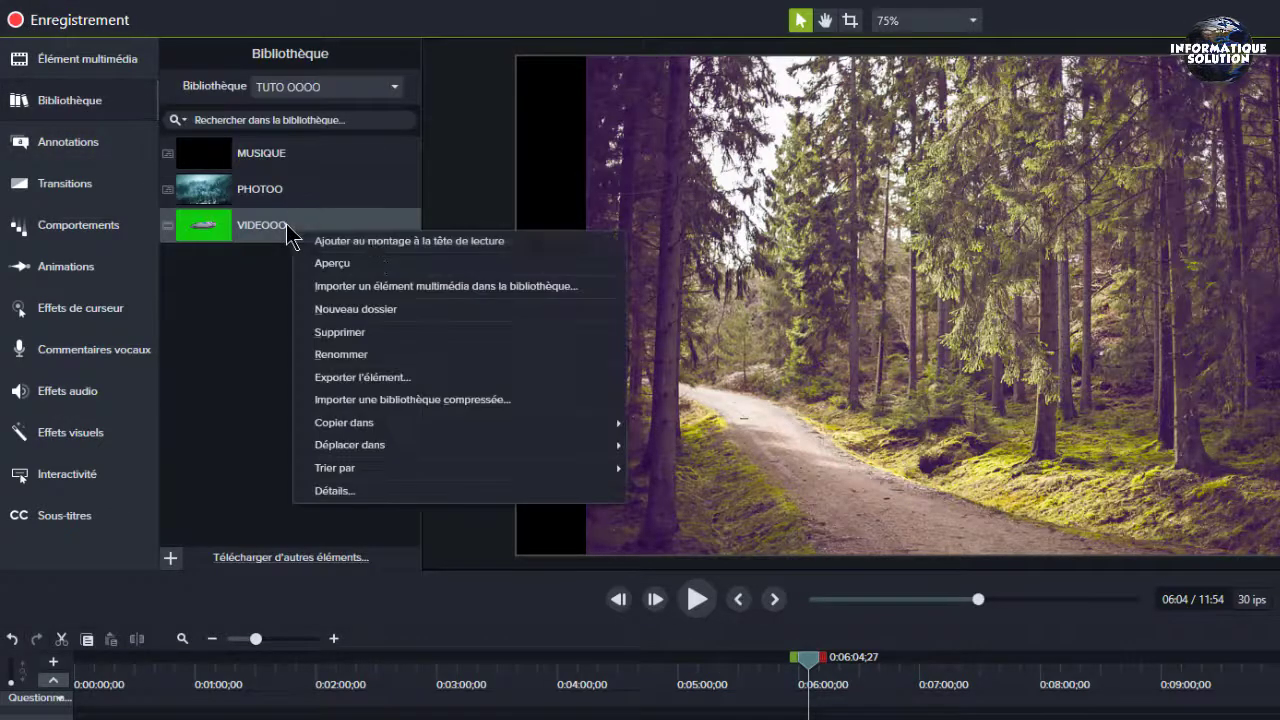
pyautogui.click(437, 336)
pyautogui.click(948, 545)
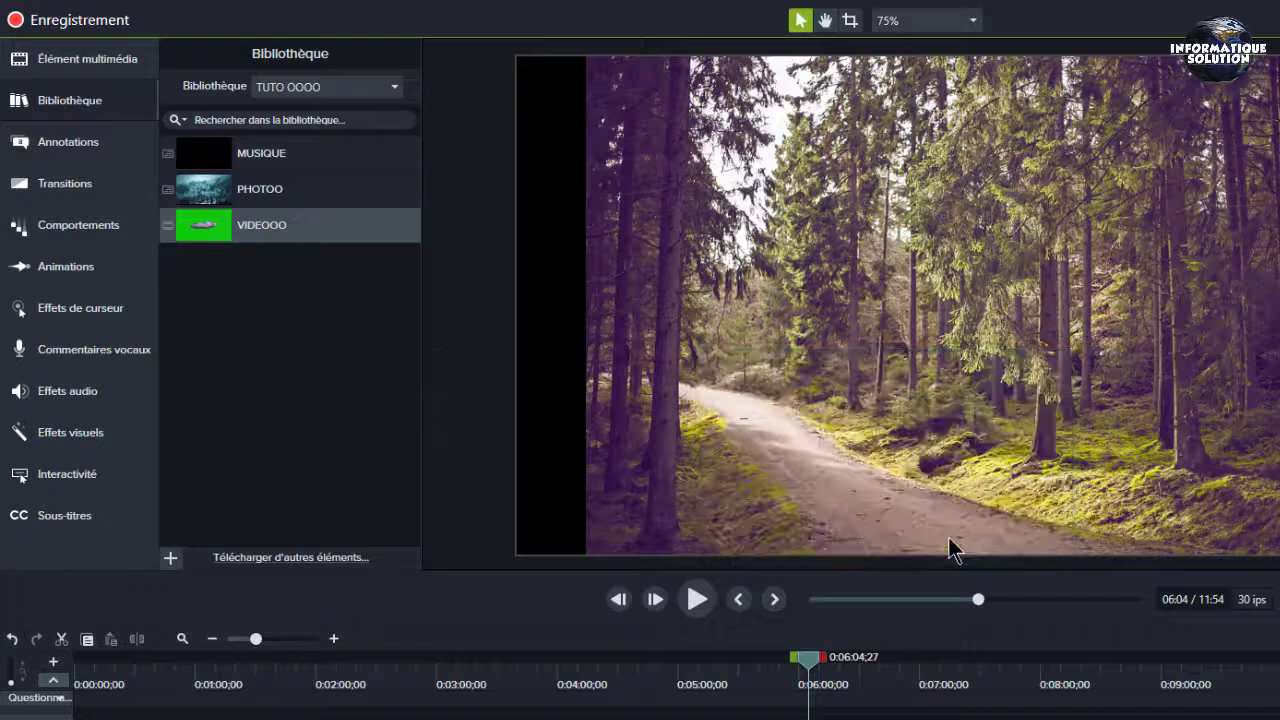
# Open the available actions for the PHOTOO item in the TUTO OOOO library
pyautogui.click(268, 203)
pyautogui.rightClick(268, 203)
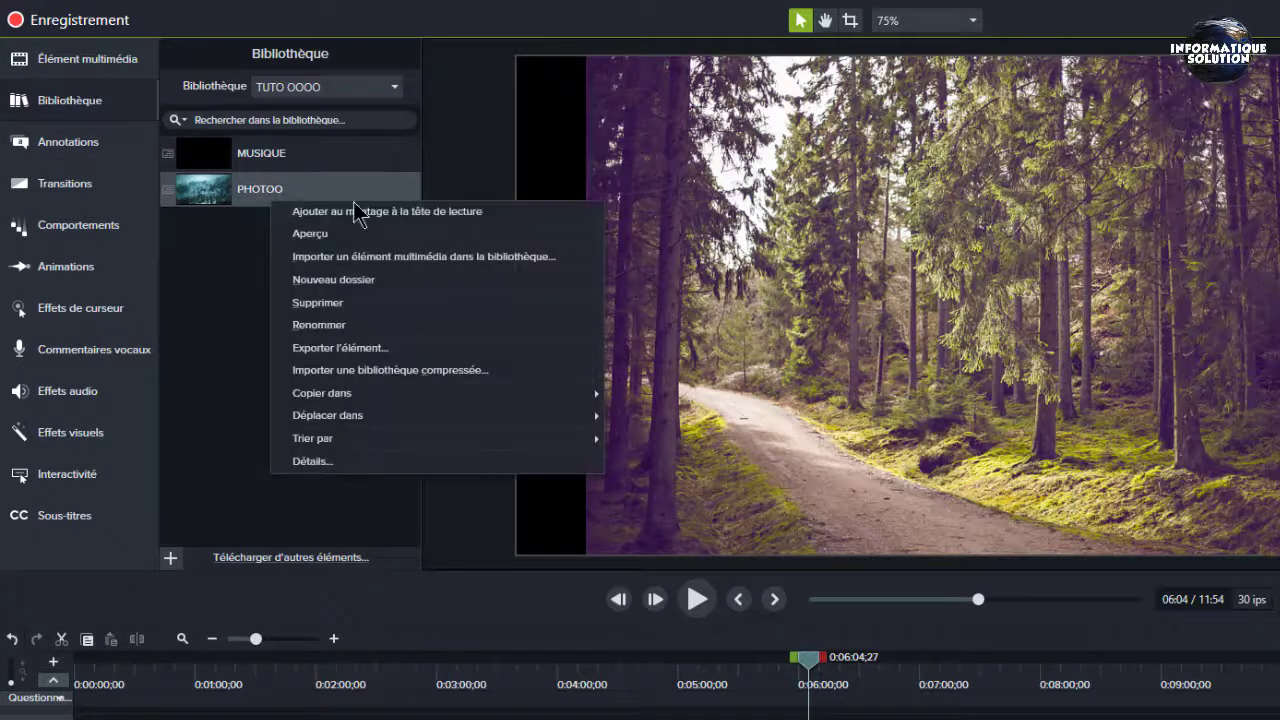